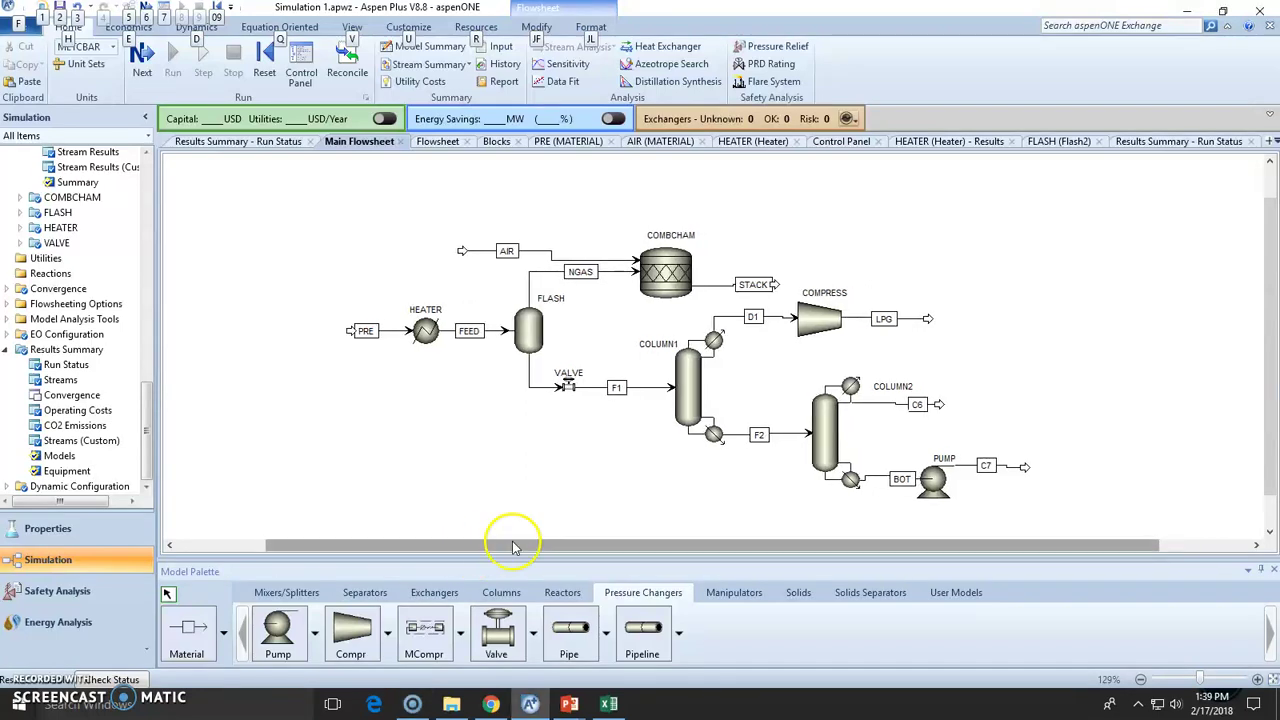
scroll(512, 545, right, 1)
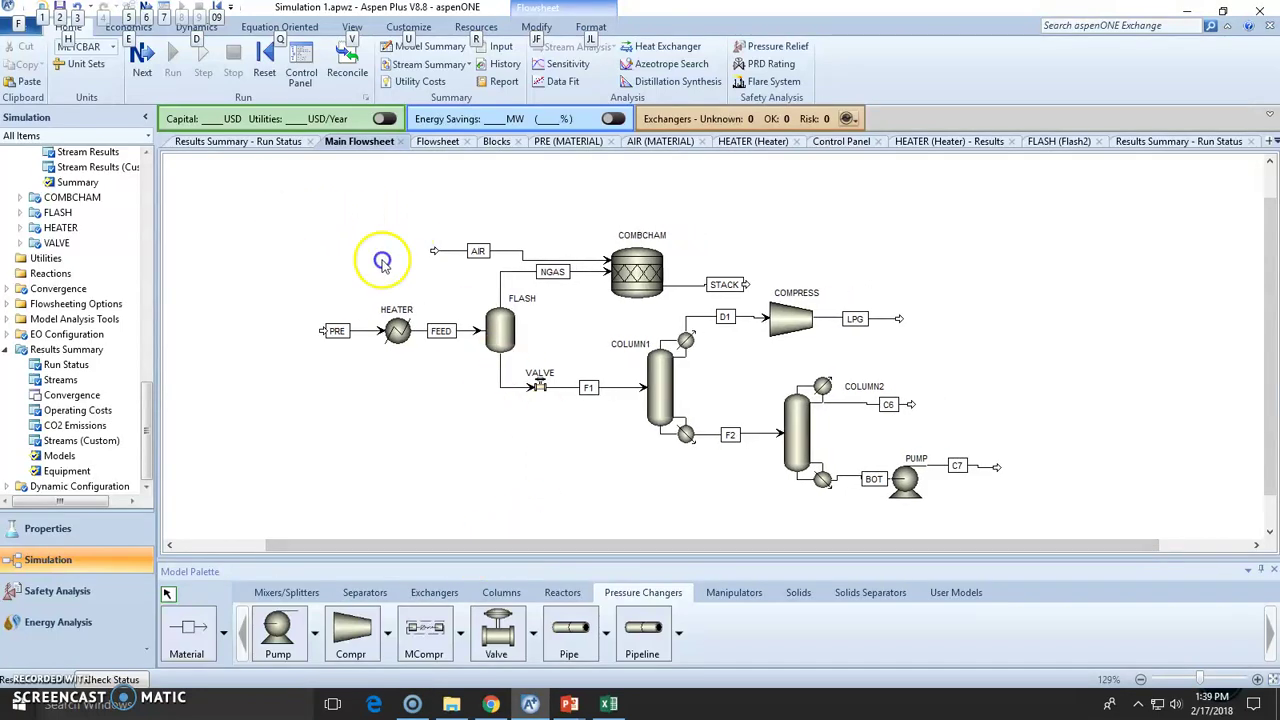
- Inspect the flowsheet by selecting the COMPRESS block and PRE stream, then clear the selection
scroll(1030, 505, down, 1)
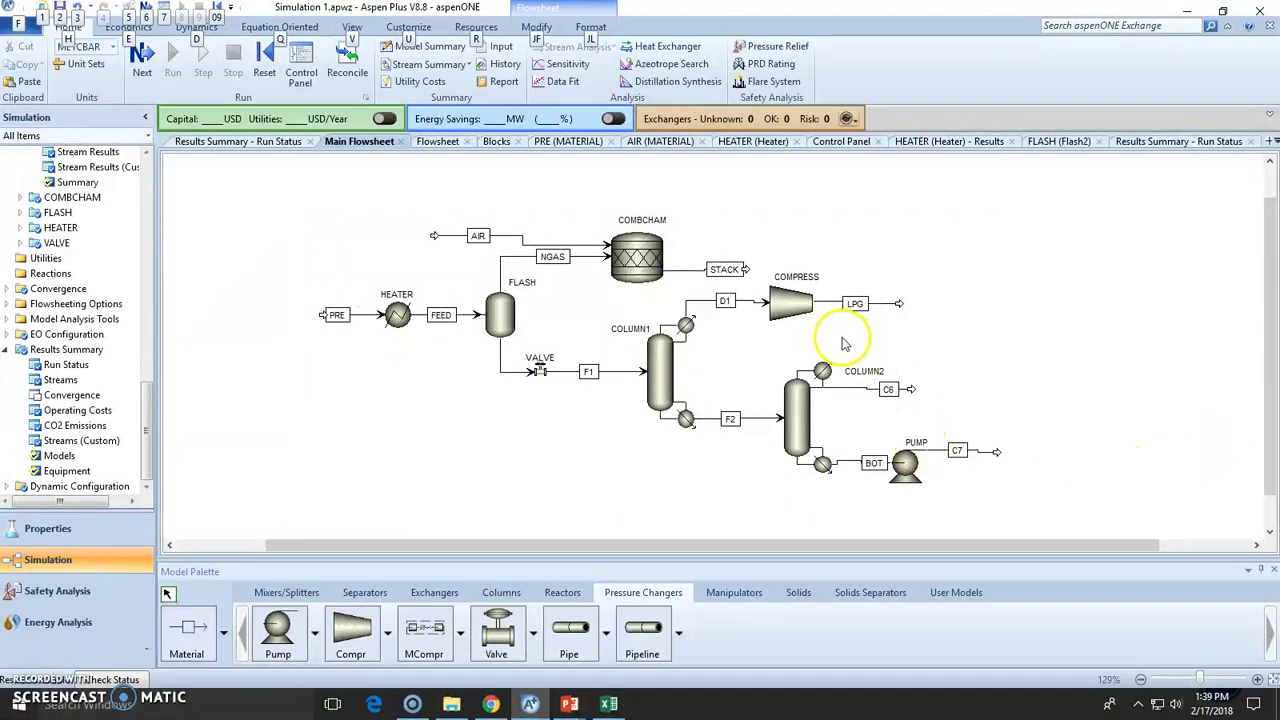
click(795, 308)
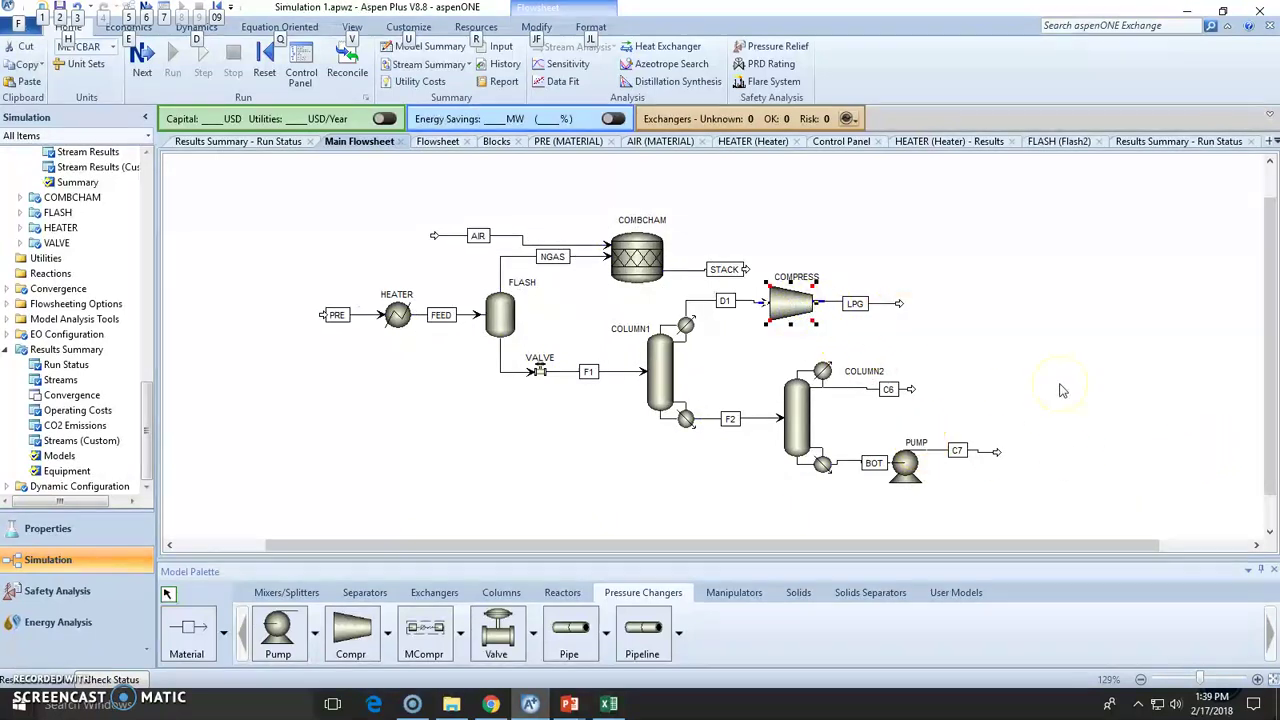
click(370, 314)
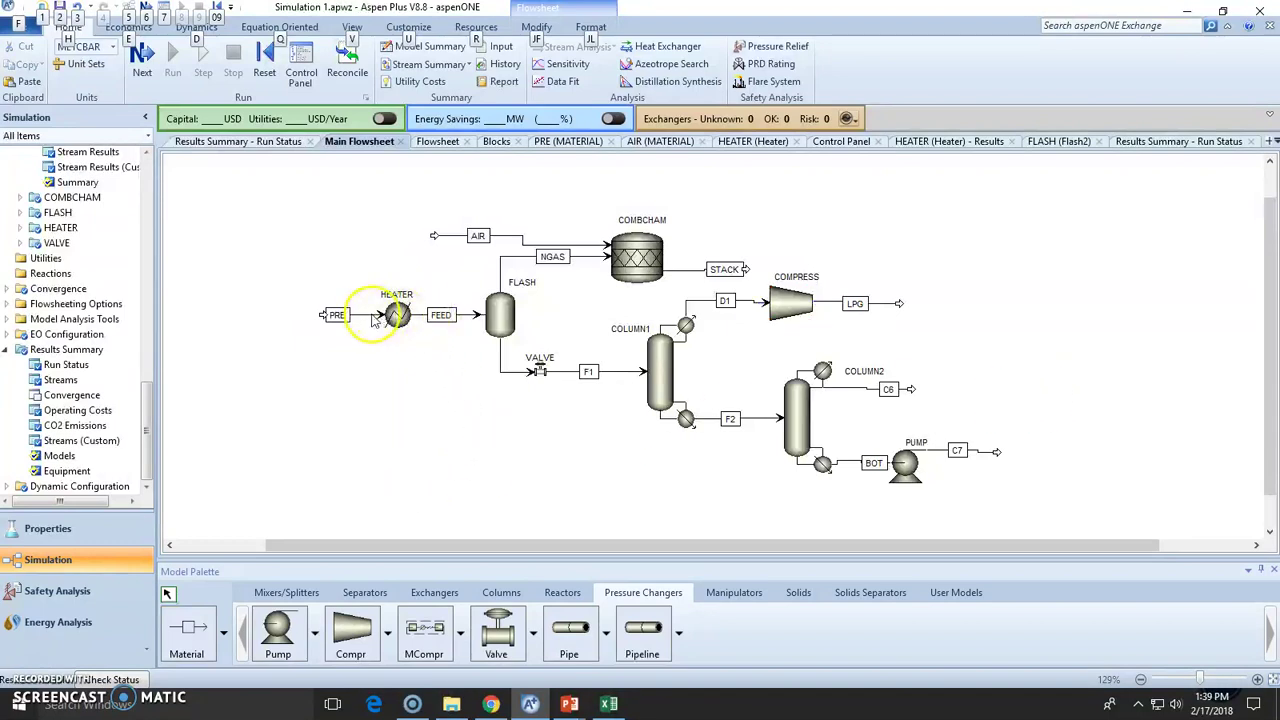
click(386, 376)
click(408, 418)
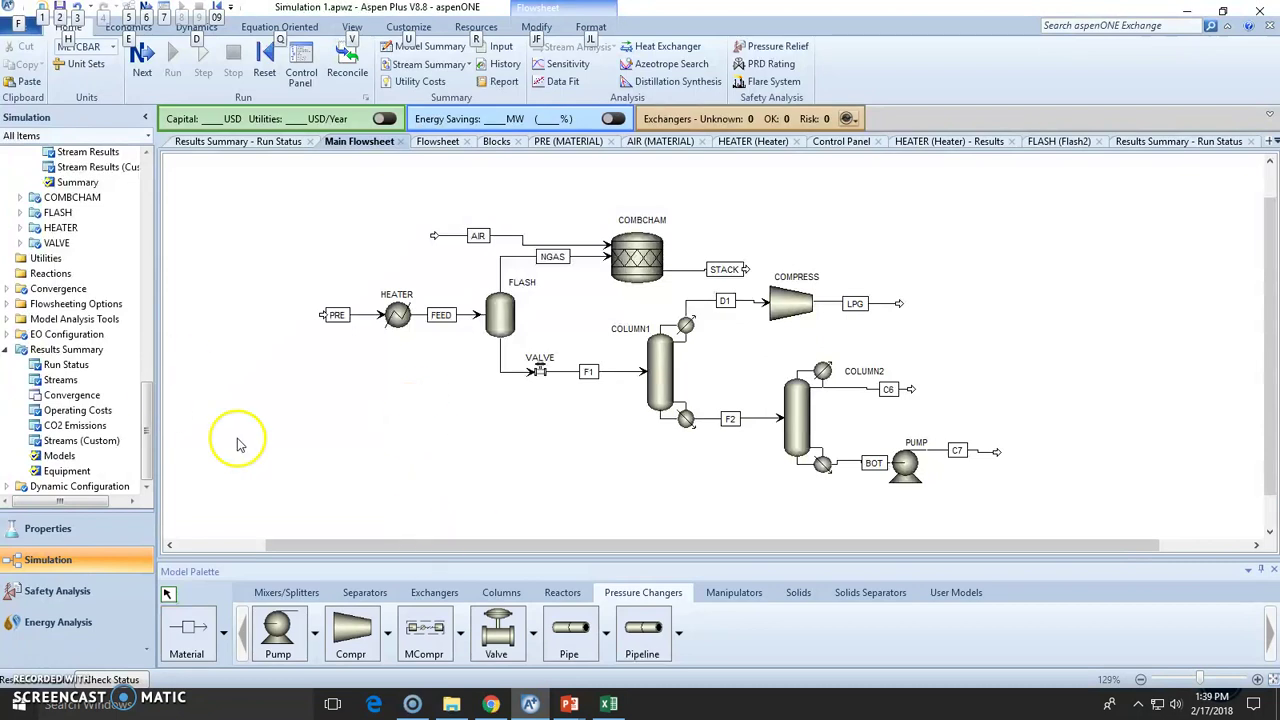
key(Escape)
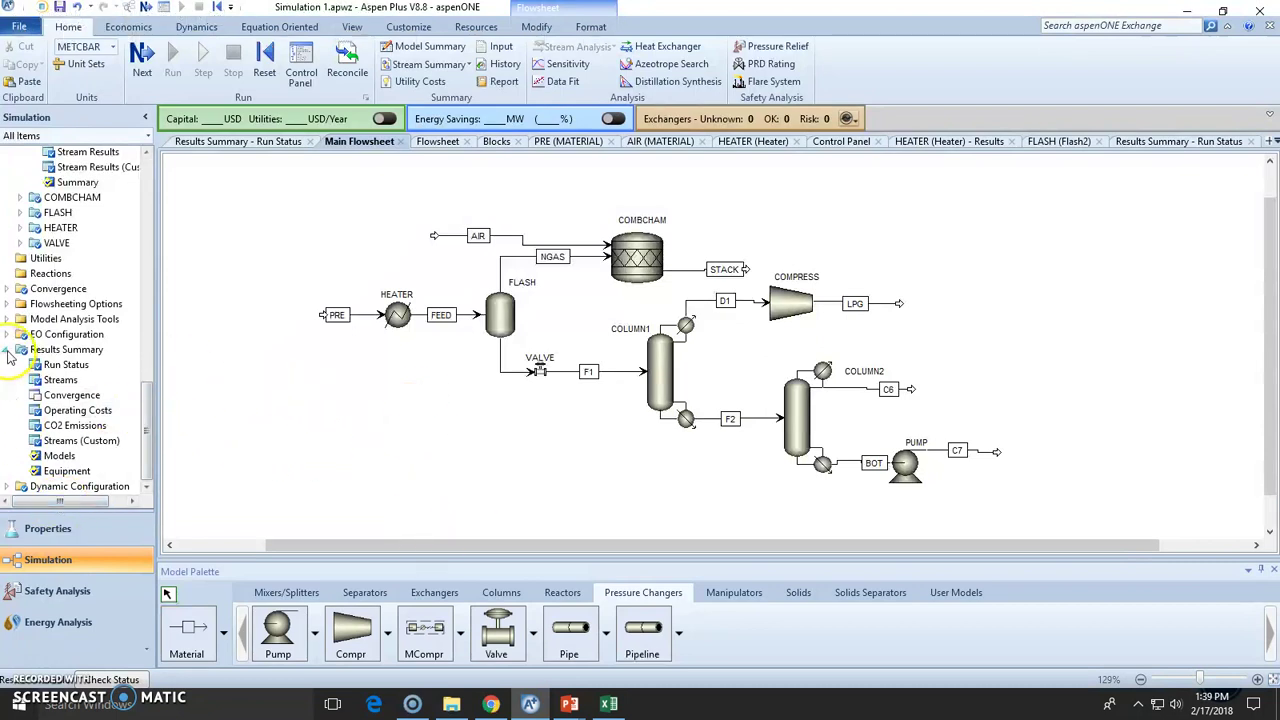
- Open the stream results under Results Summary > Run Status > Streams
click(66, 350)
click(89, 367)
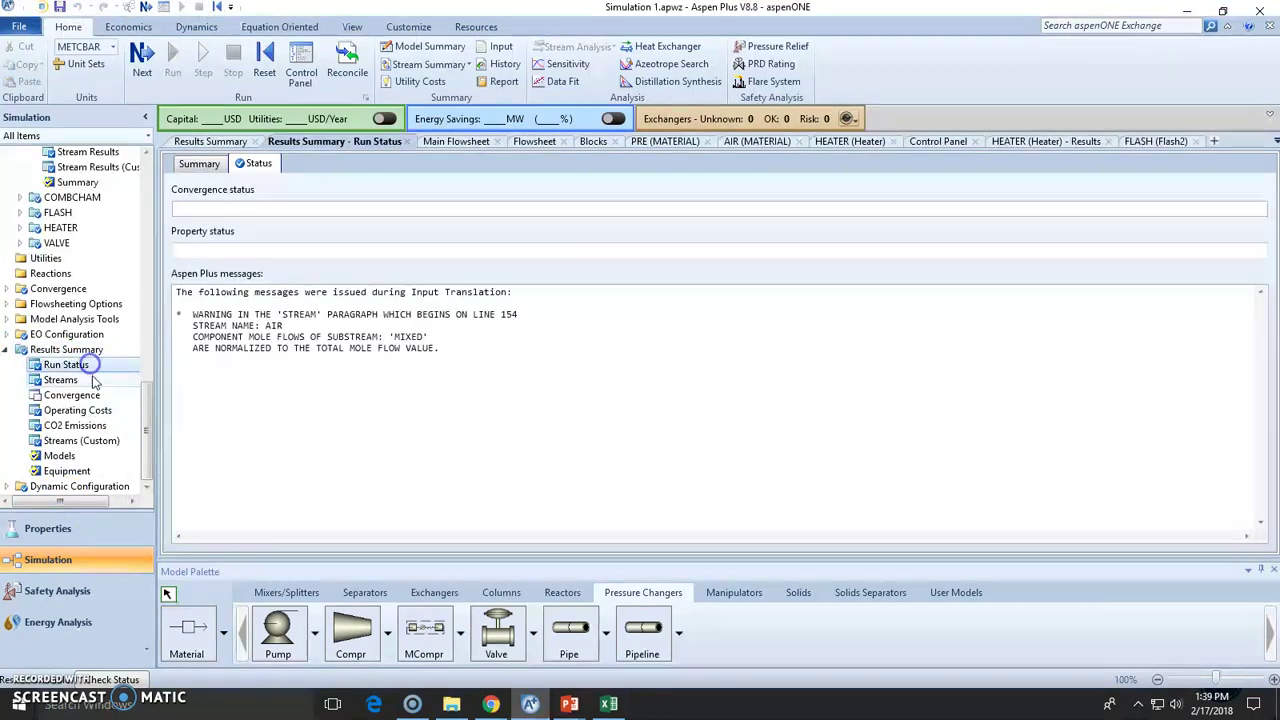
click(88, 382)
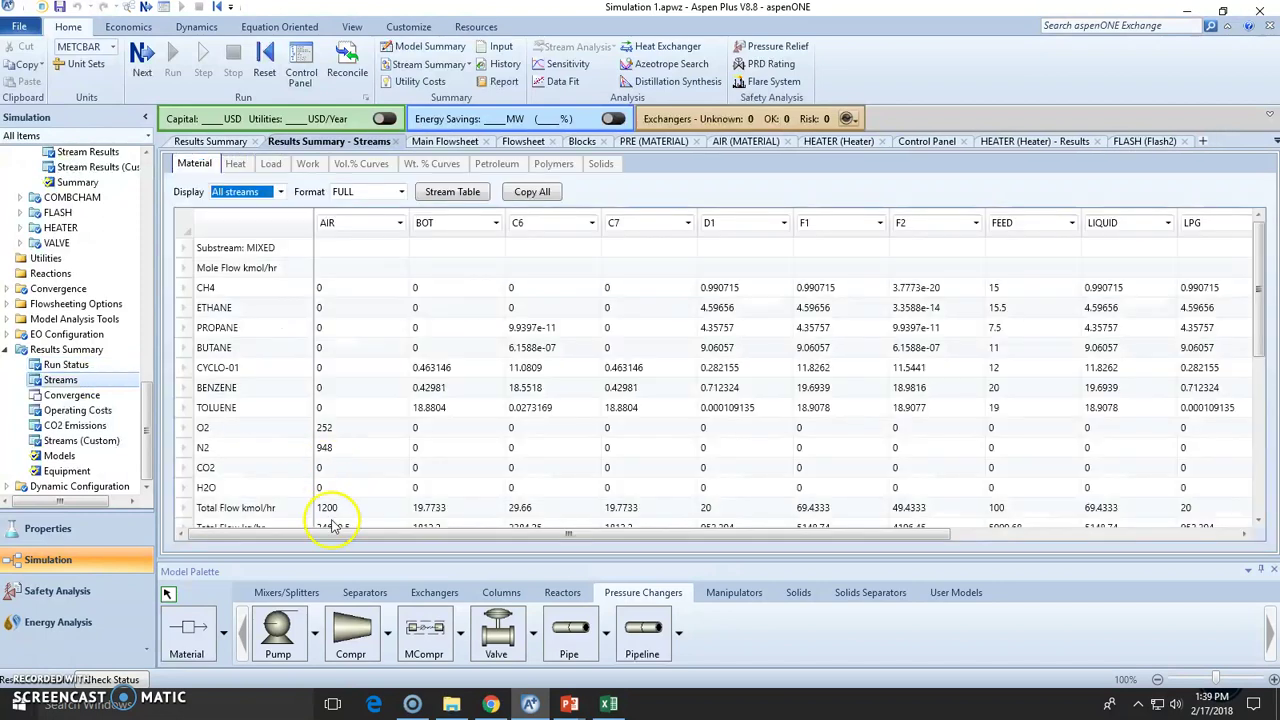
drag(322, 533, 873, 550)
drag(987, 540, 330, 528)
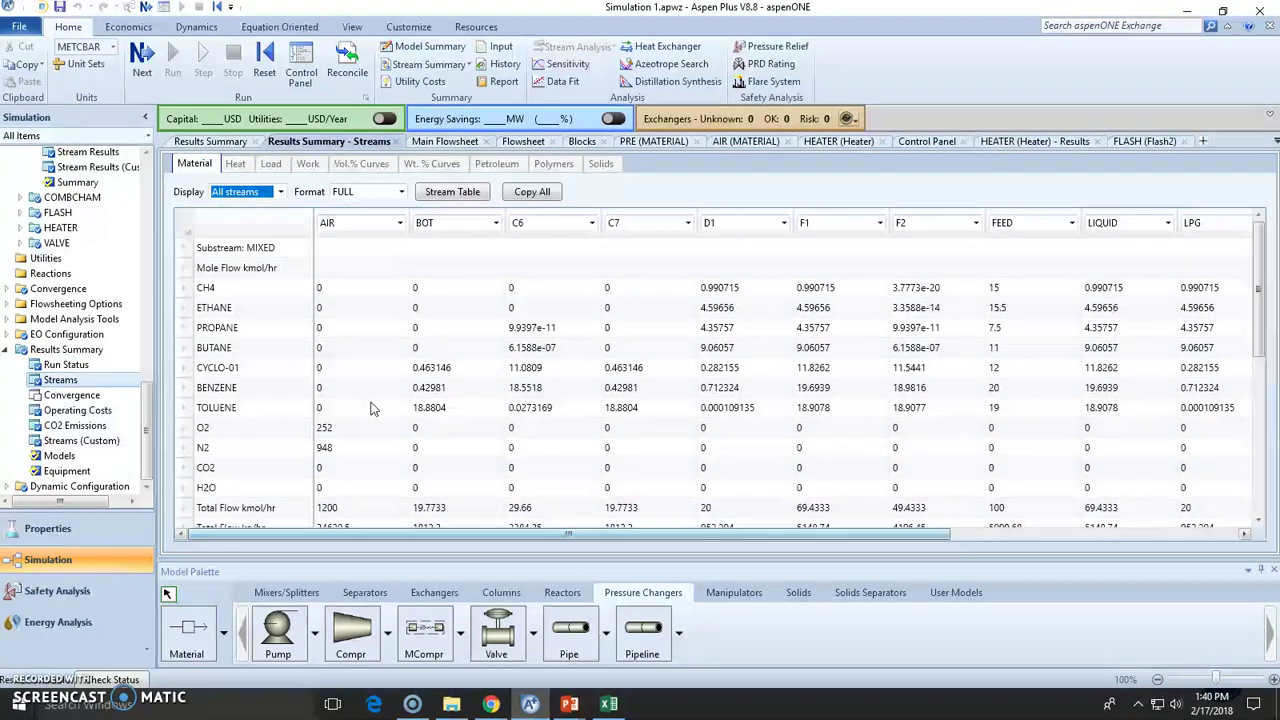
- Insert a stream table into the flowsheet and move it left of the diagram
click(462, 192)
drag(777, 423, 498, 370)
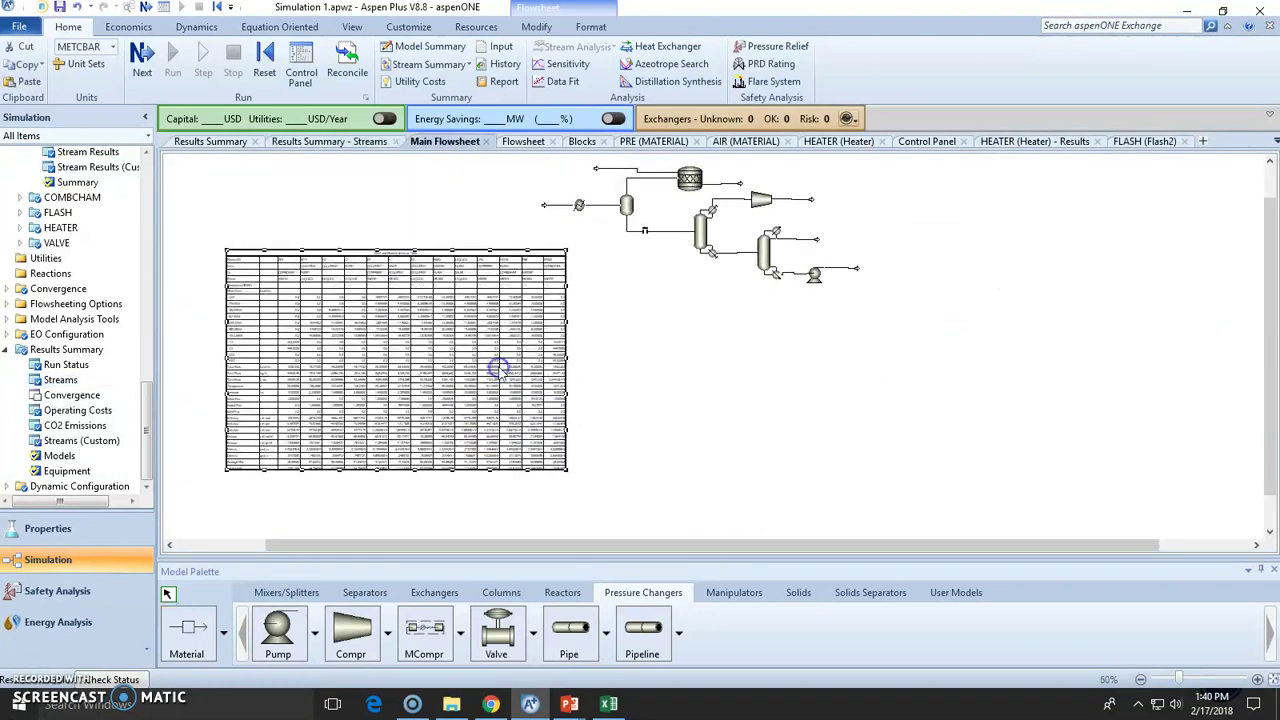
scroll(498, 370, up, 4)
drag(1266, 409, 1275, 285)
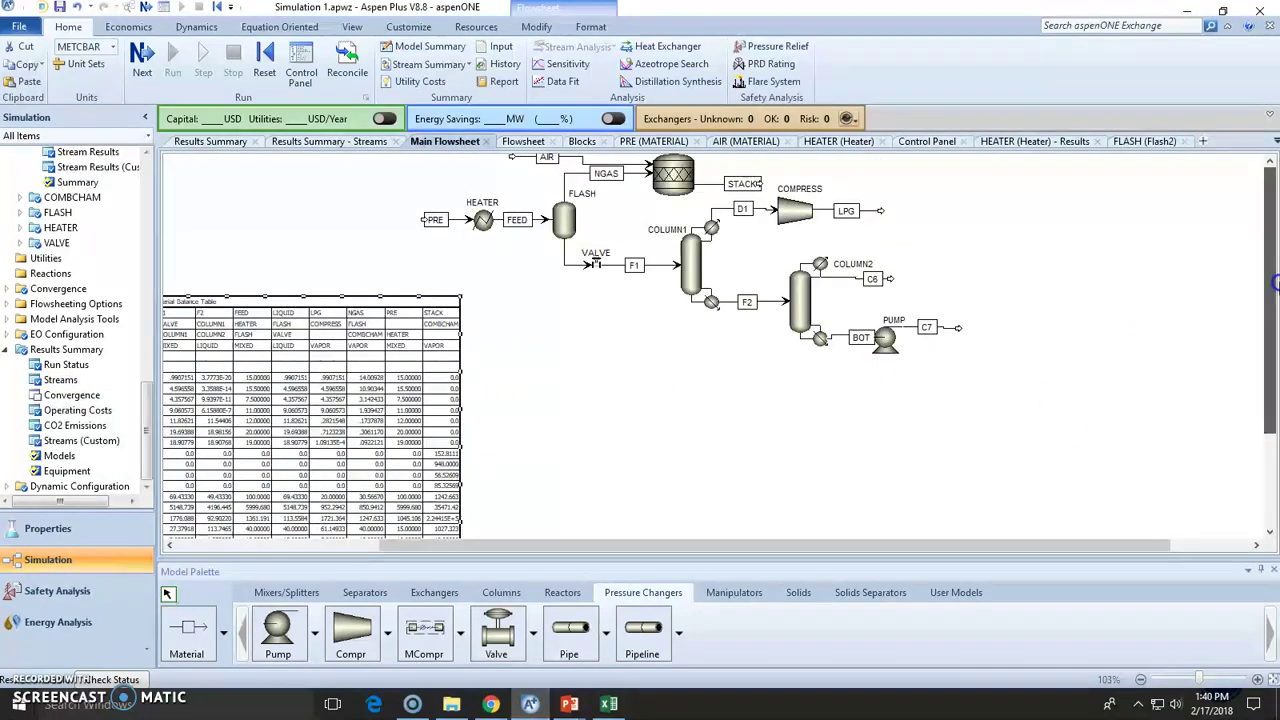
drag(509, 543, 313, 450)
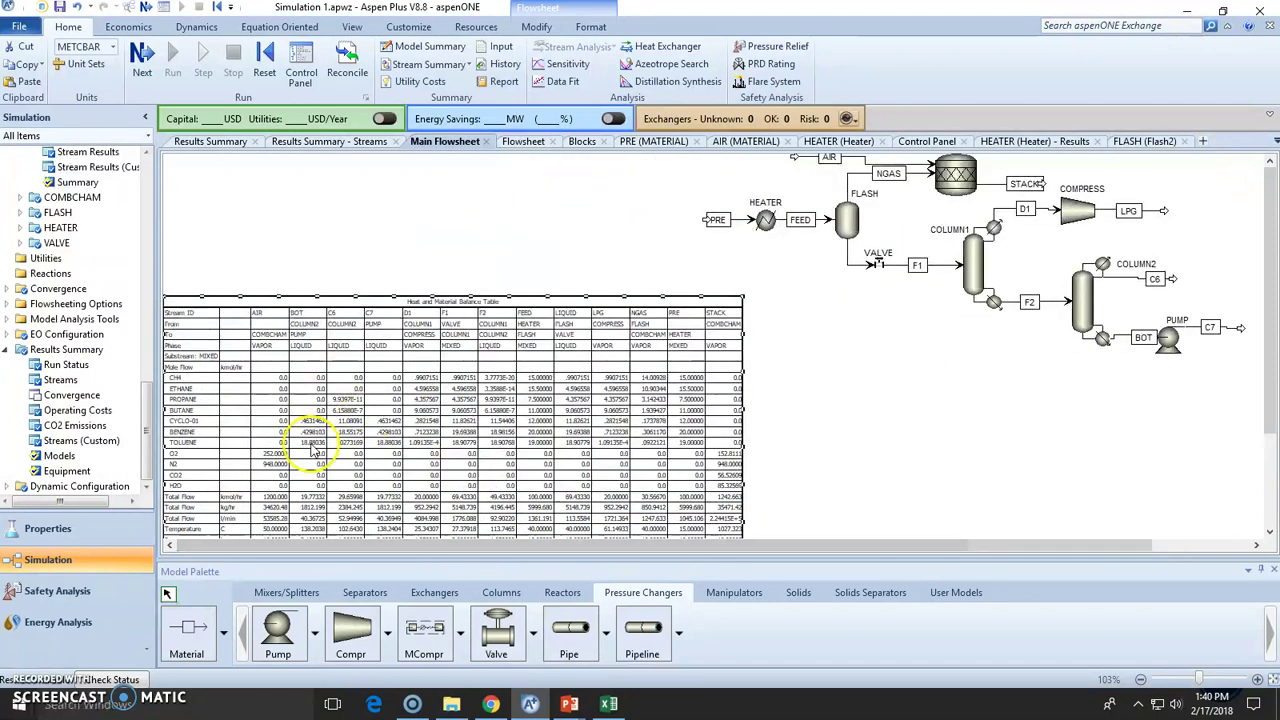
- Delete the stream table and zoom the whole flowsheet to fit
key(Delete)
click(680, 372)
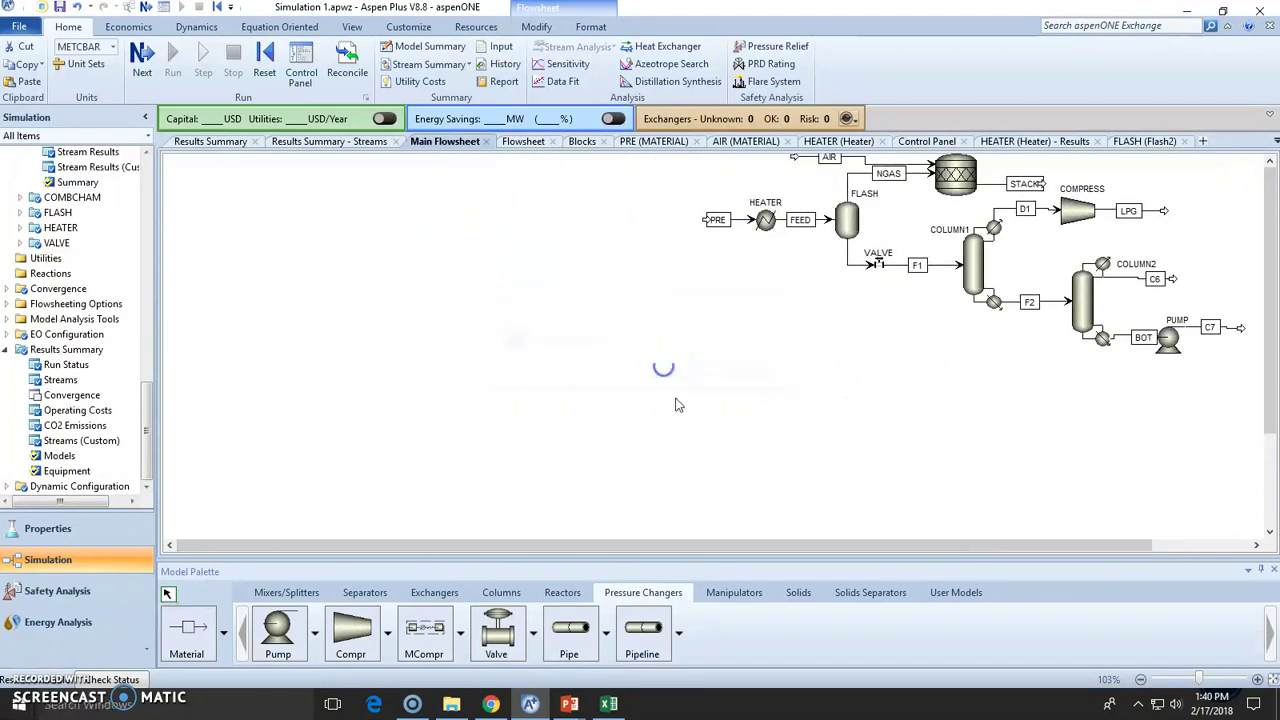
drag(674, 545, 828, 548)
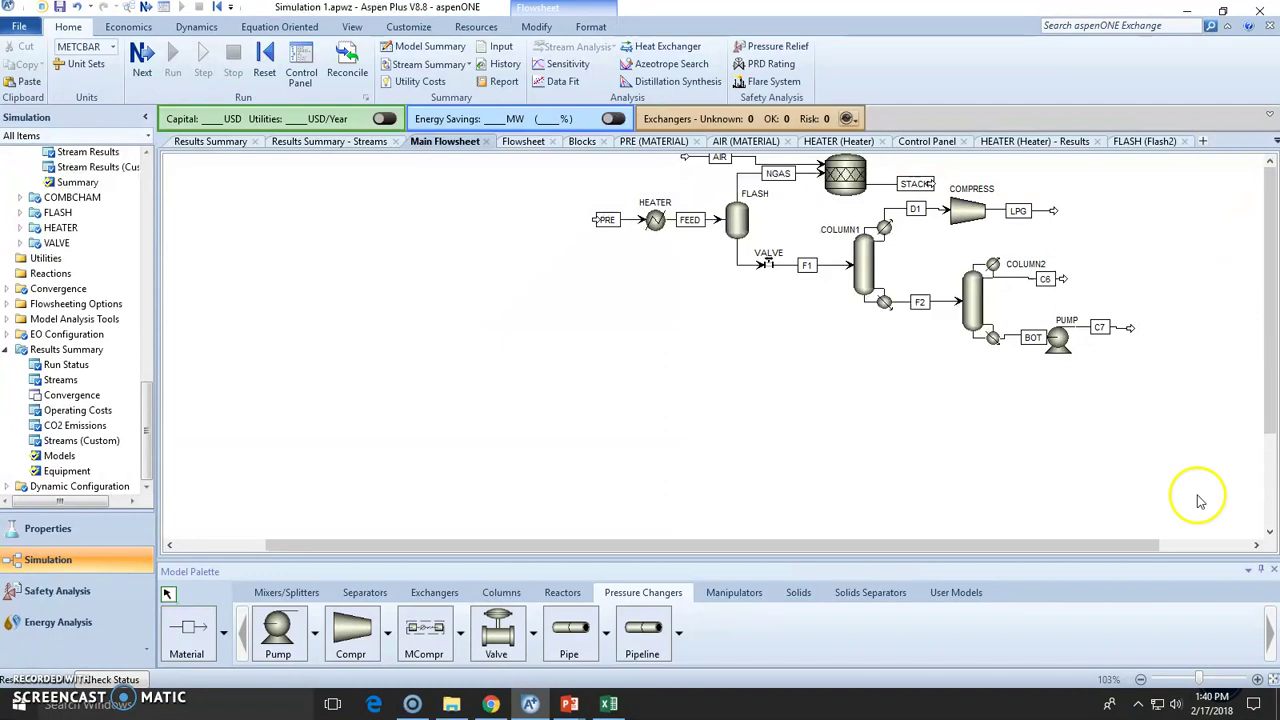
click(1272, 679)
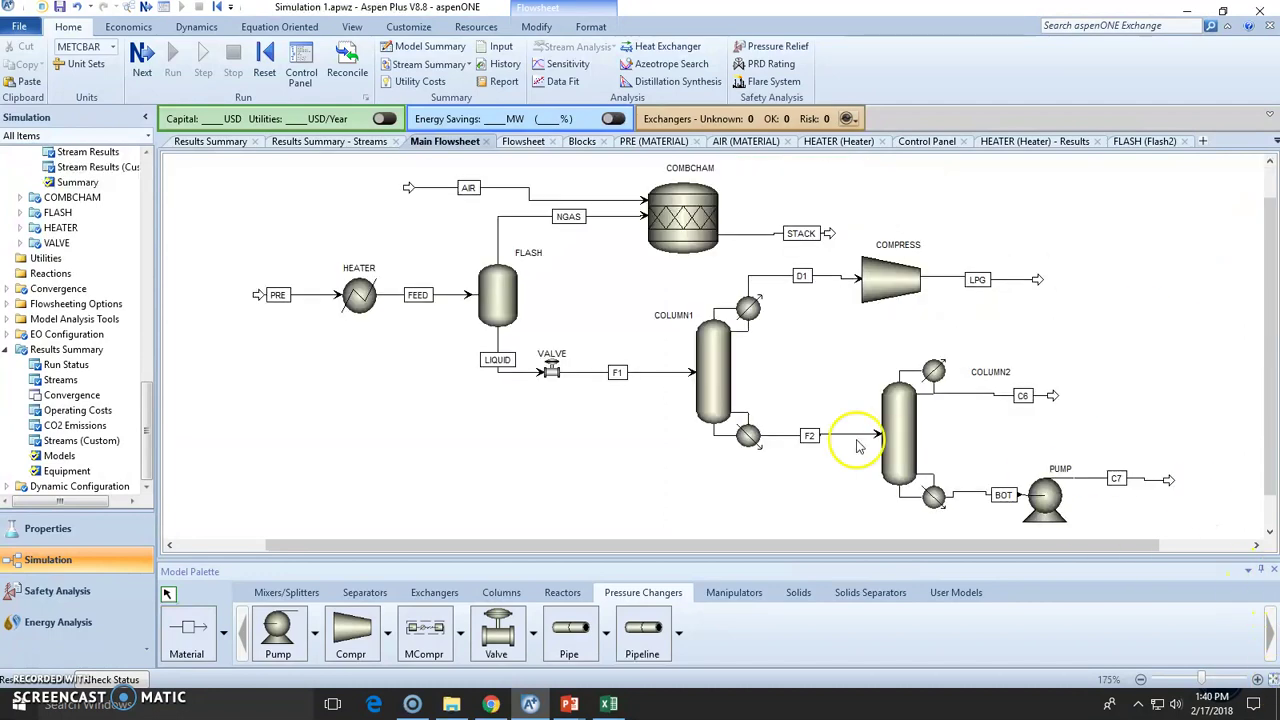
- Open the stream results table, keeping the FULL format and all streams displayed
click(60, 364)
click(60, 380)
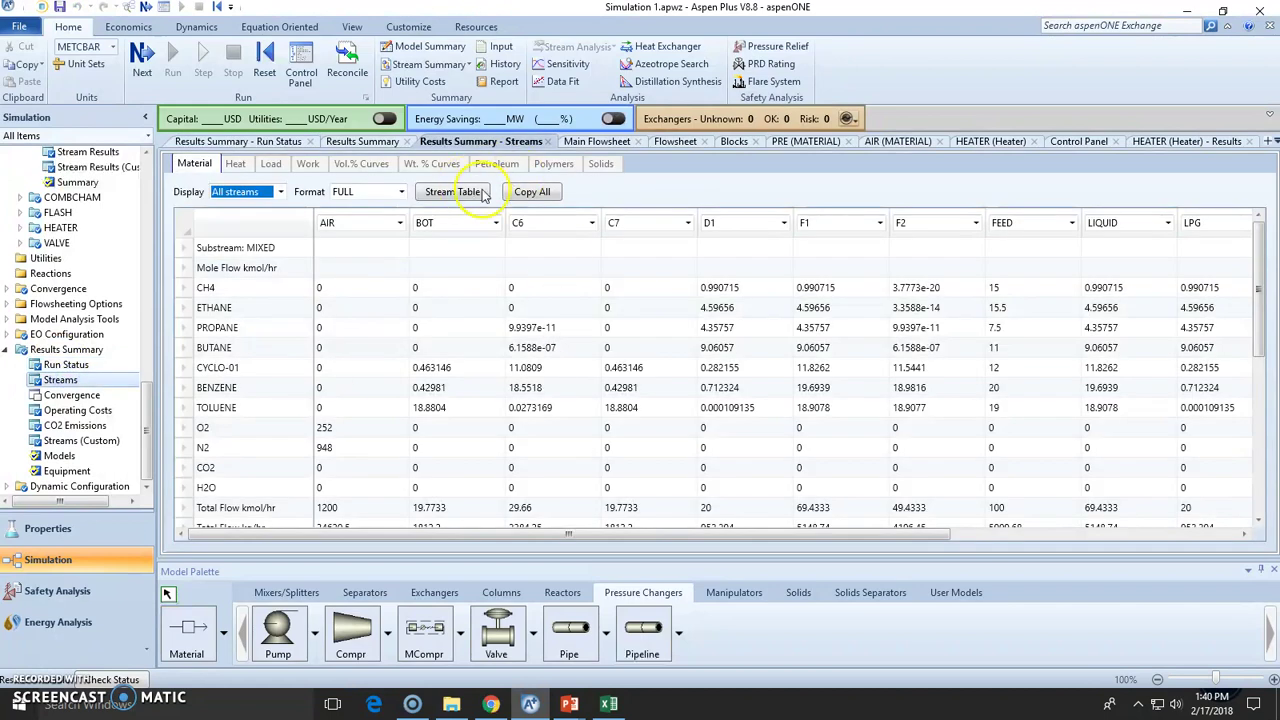
click(399, 192)
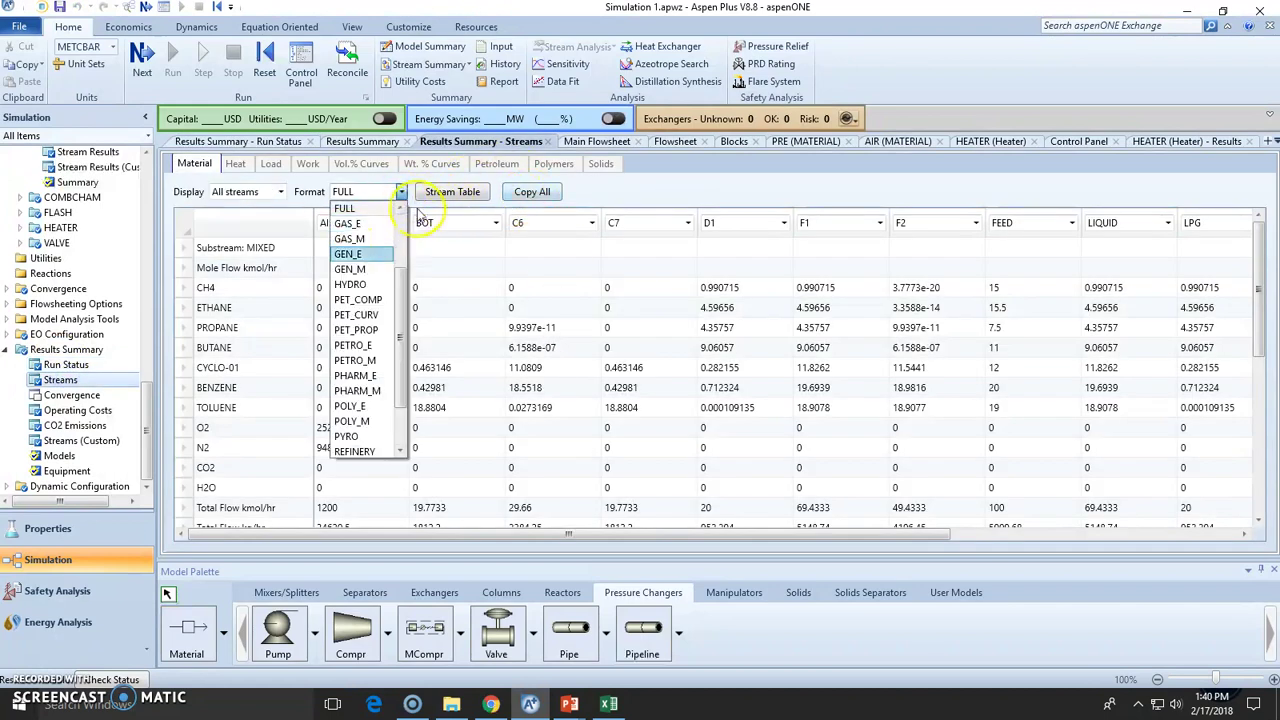
click(421, 220)
click(280, 191)
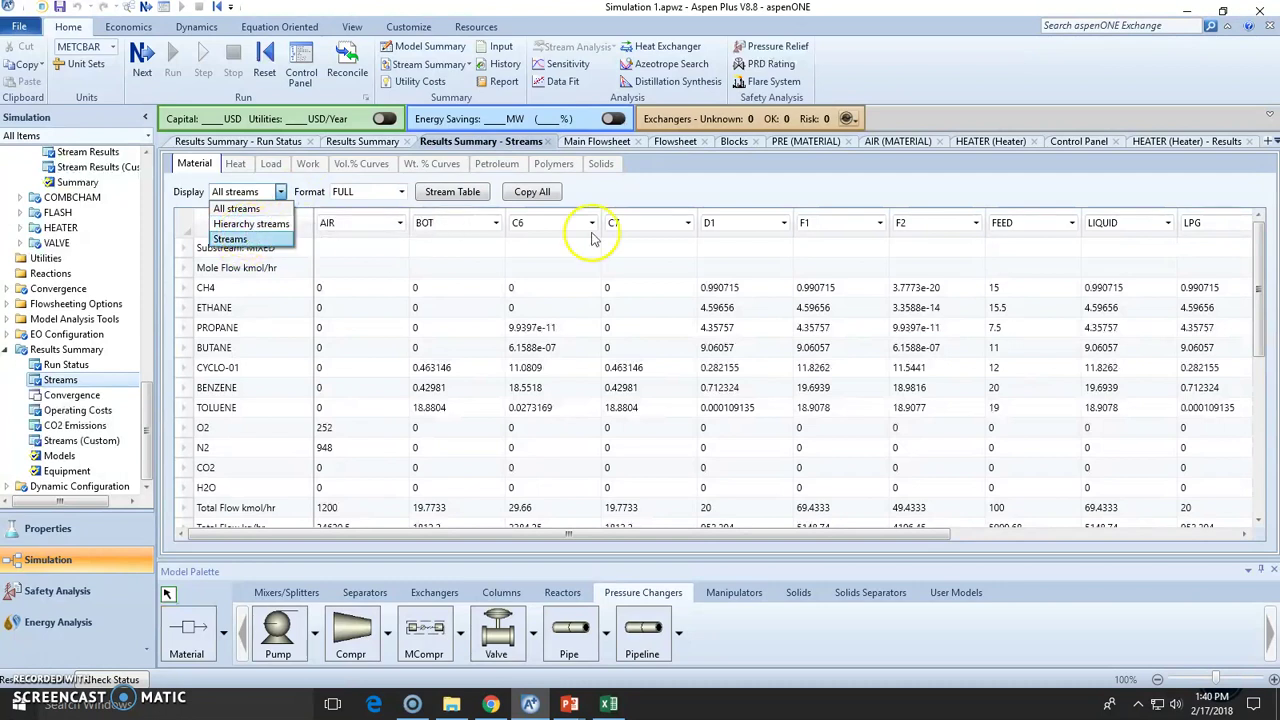
click(665, 195)
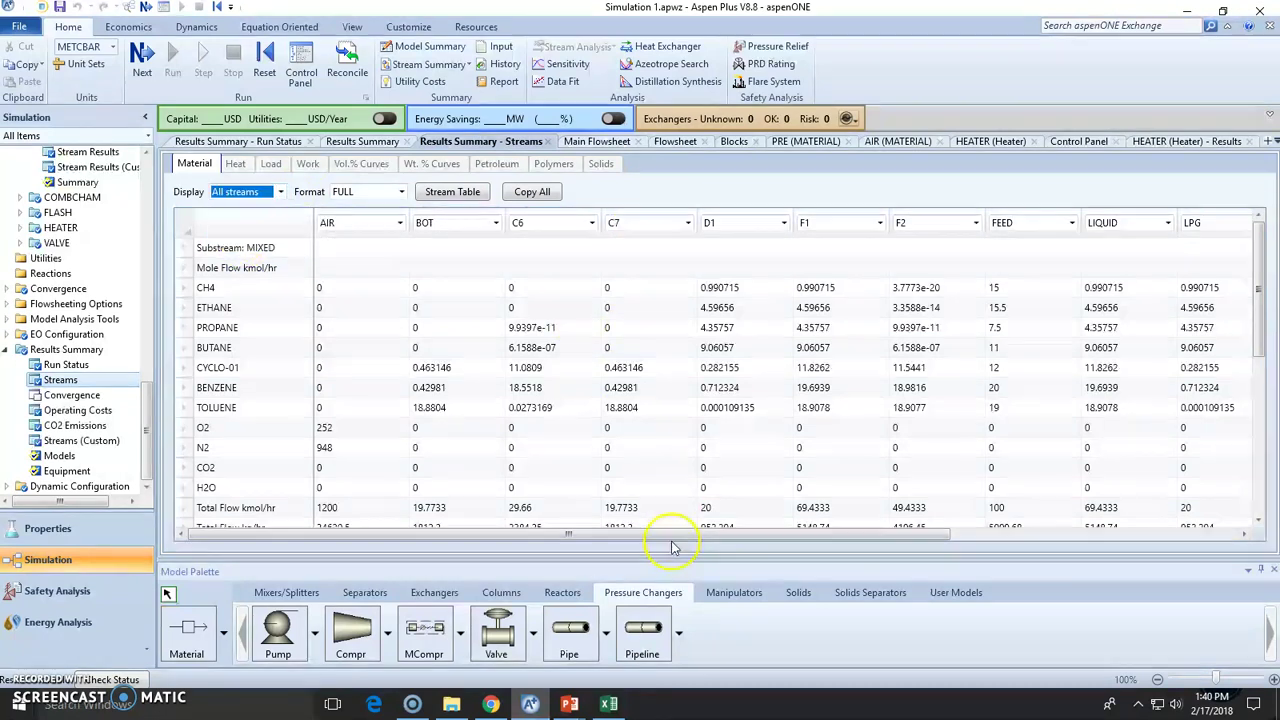
- Review the component rows CH4 through H2O and the Total Flow rows
mouse_move(657, 534)
mouse_down()
mouse_move(1106, 531)
mouse_move(661, 513)
mouse_up()
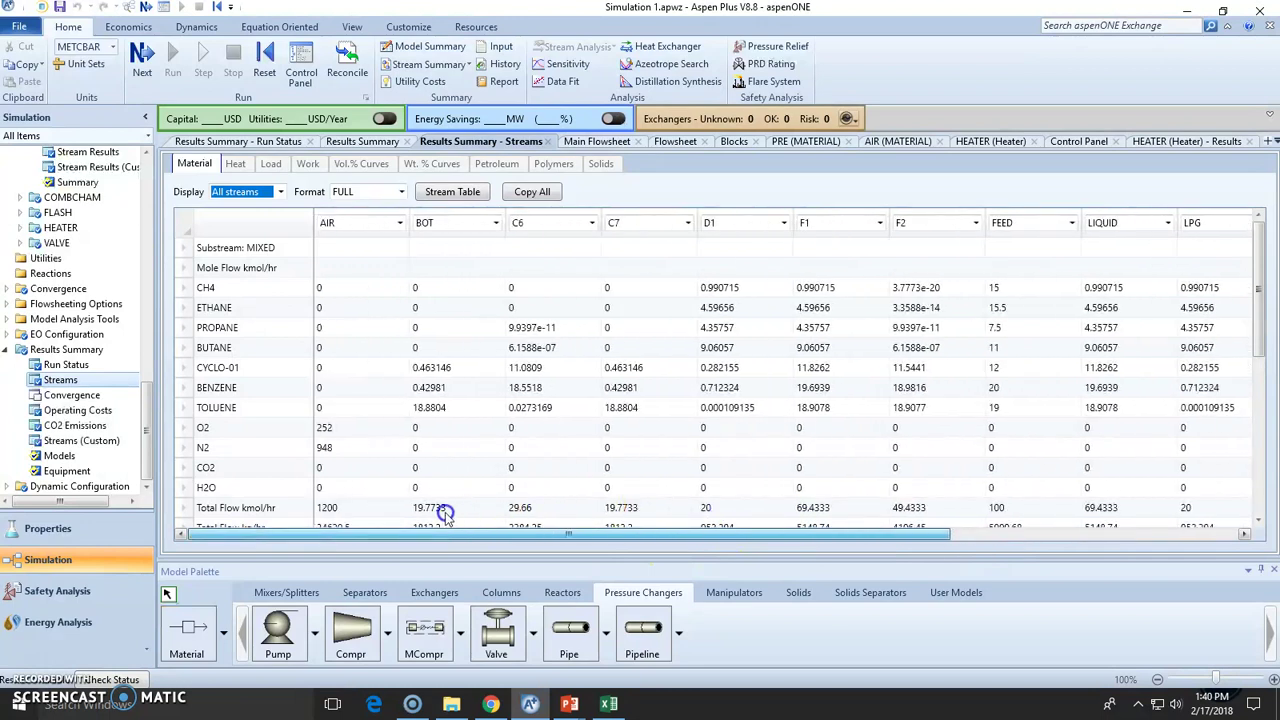
drag(228, 283, 257, 407)
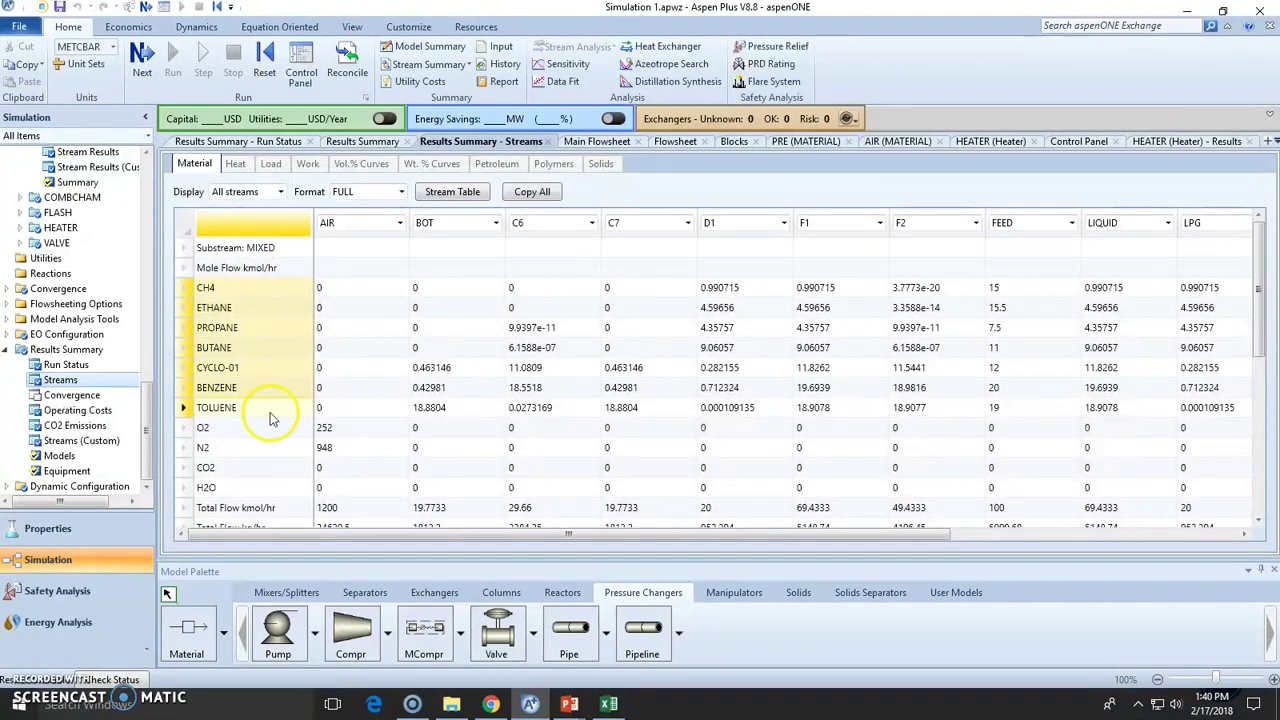
drag(228, 427, 302, 490)
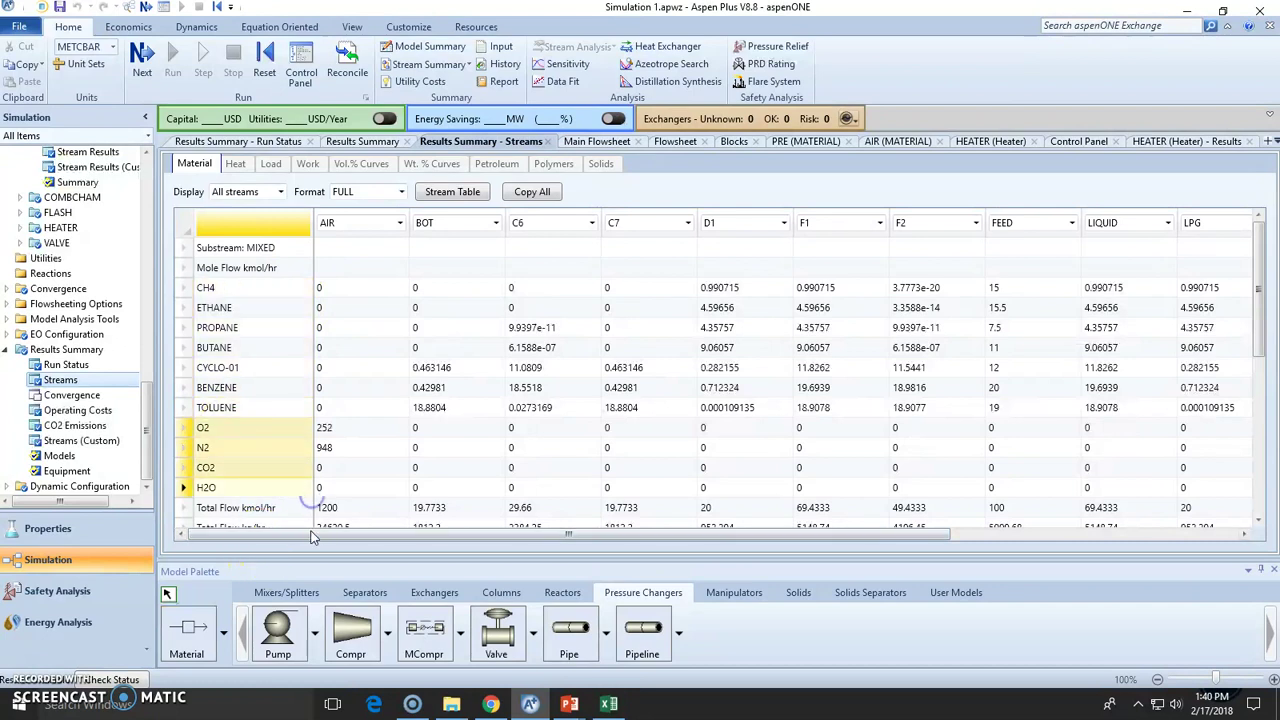
scroll(253, 448, down, 2)
click(228, 428)
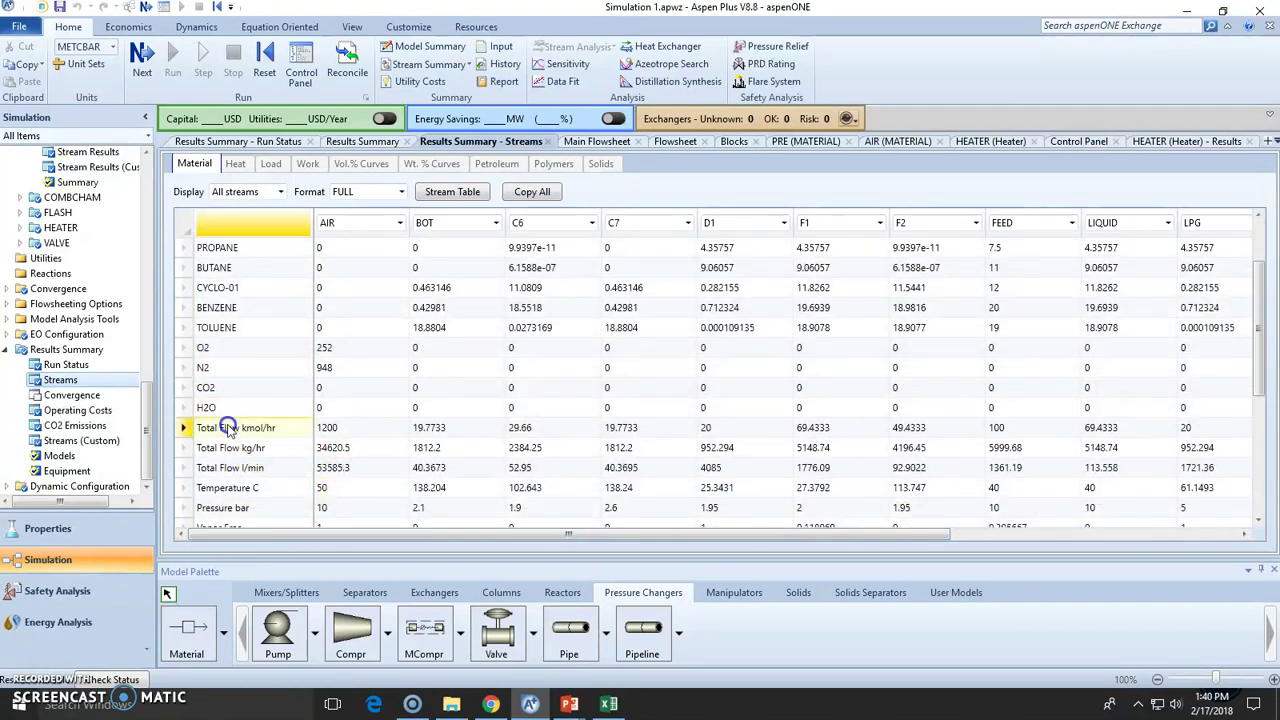
click(245, 448)
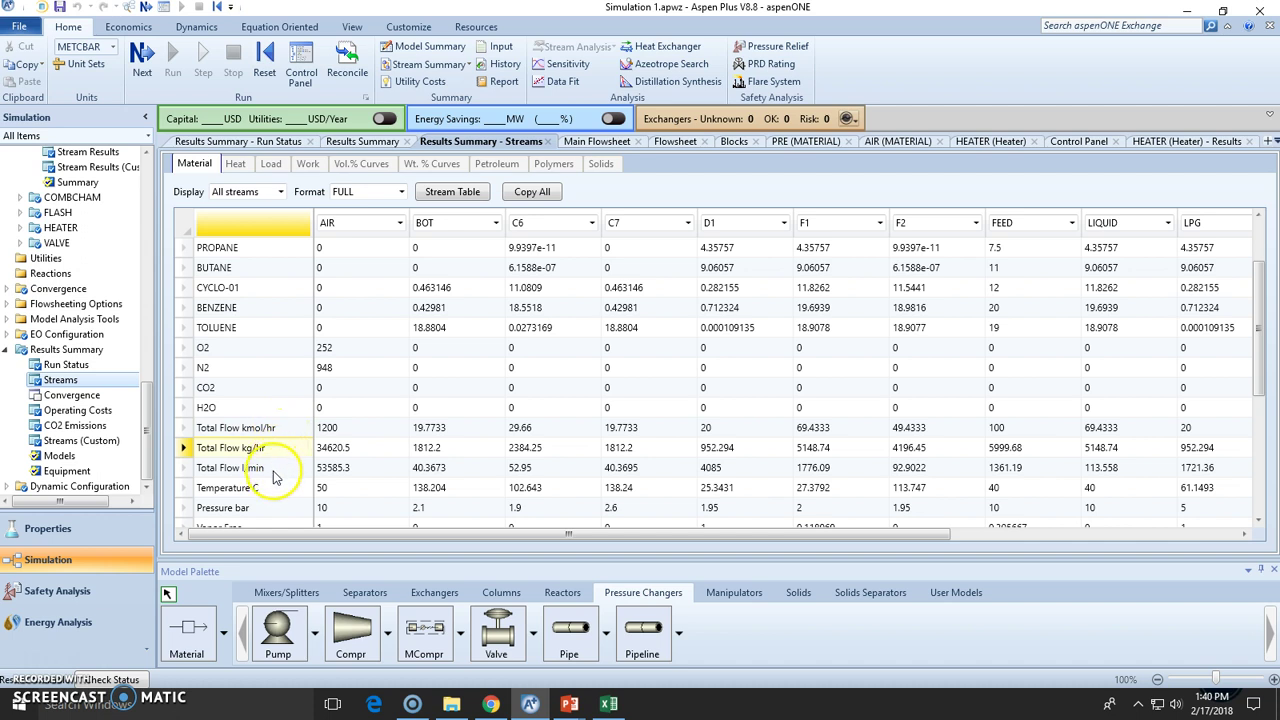
click(272, 470)
- Review the temperature, pressure, enthalpy, entropy and density rows, then close the Run Status page
click(273, 487)
click(268, 508)
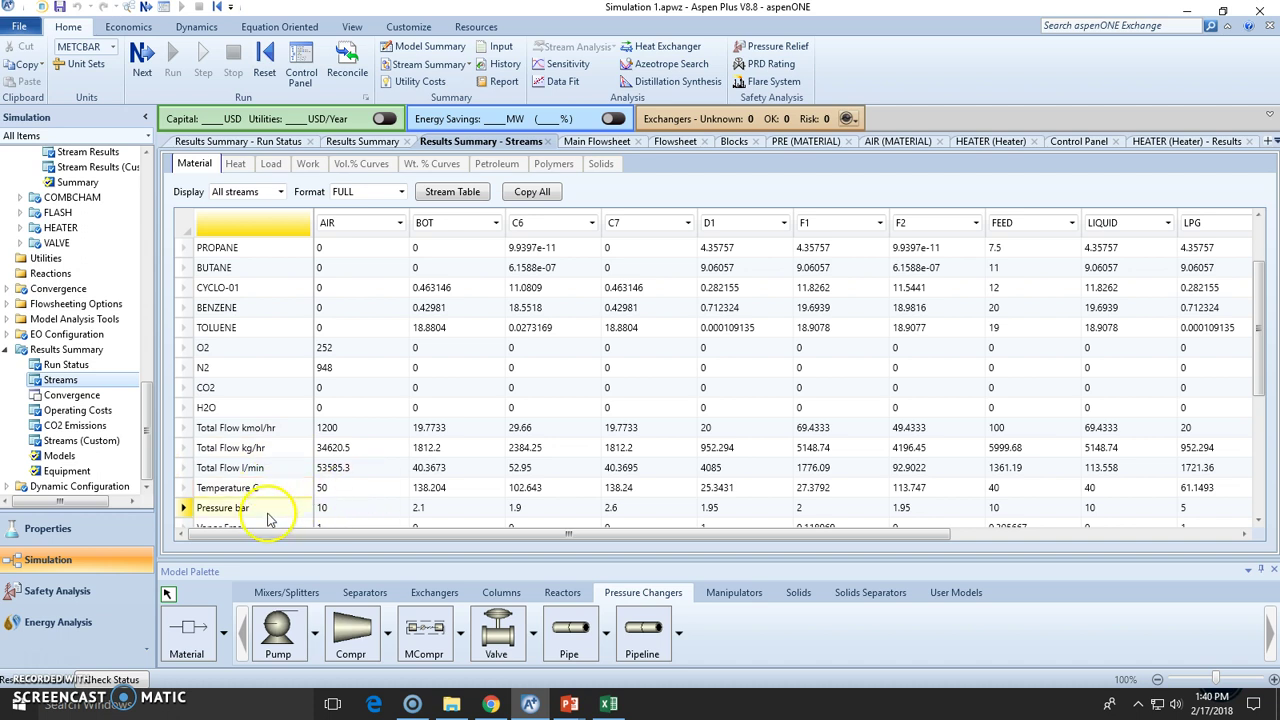
scroll(263, 463, down, 2)
drag(228, 415, 268, 450)
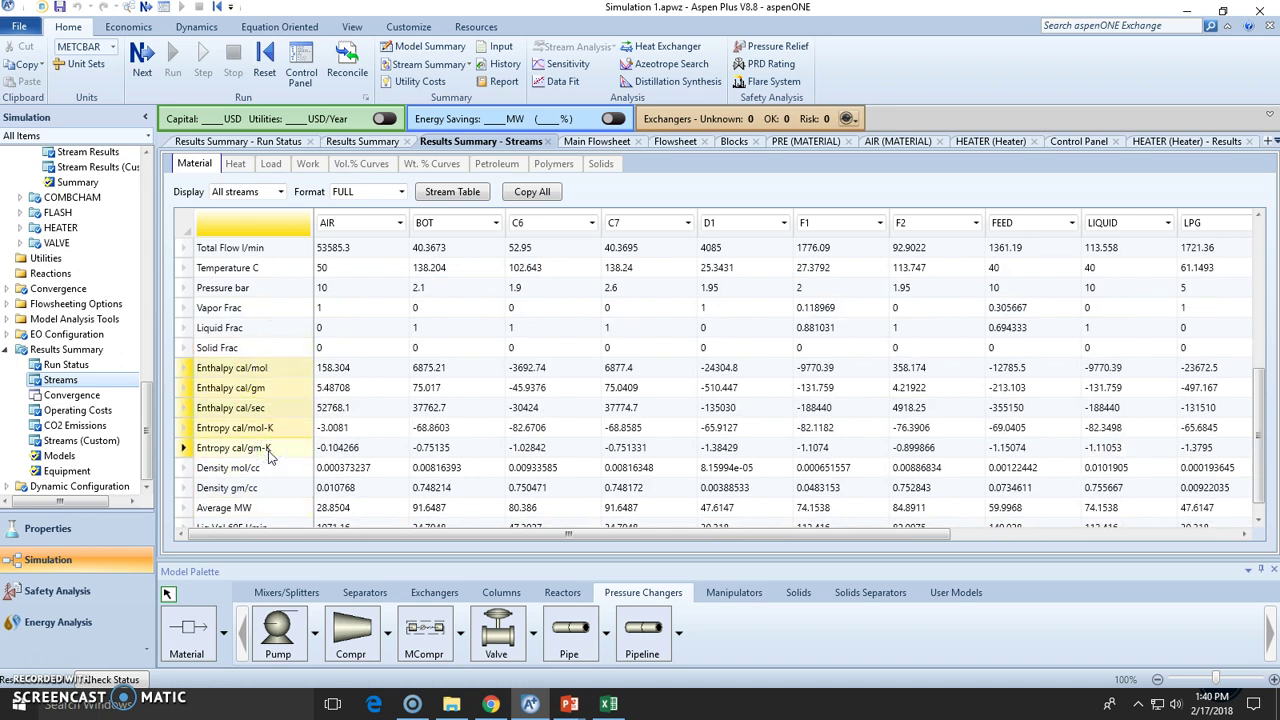
scroll(296, 470, down, 1)
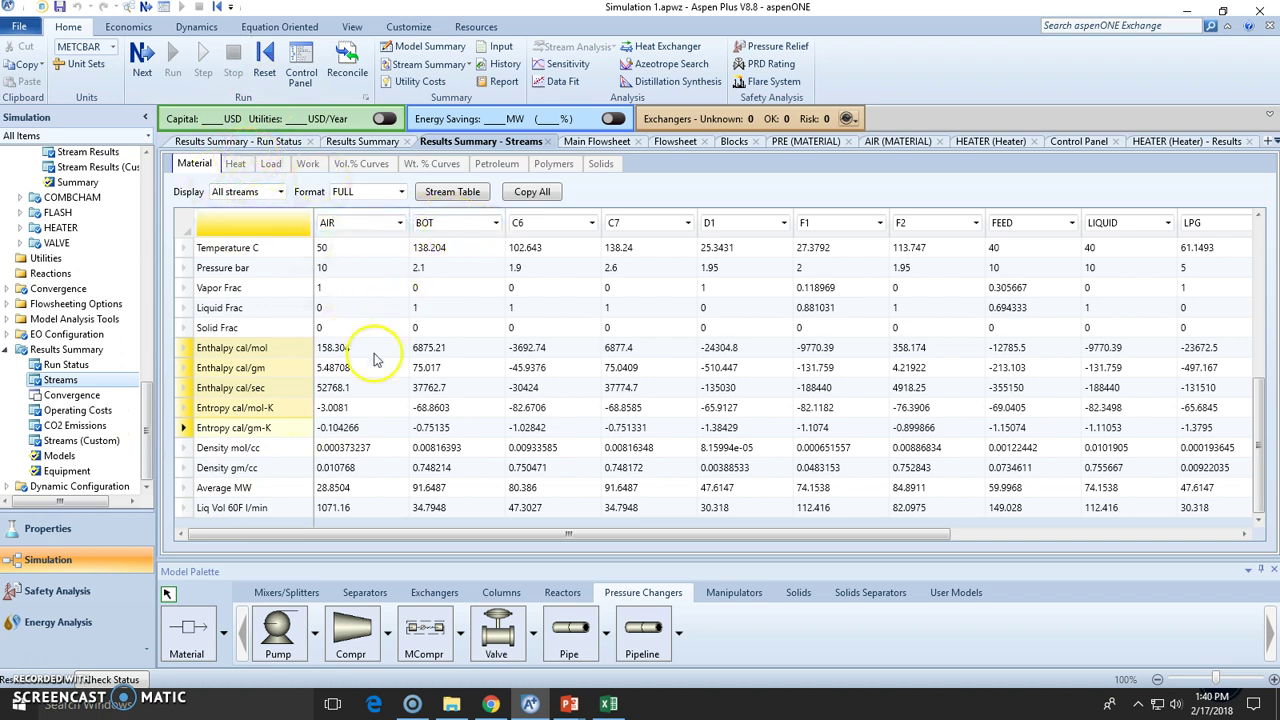
click(280, 141)
click(316, 141)
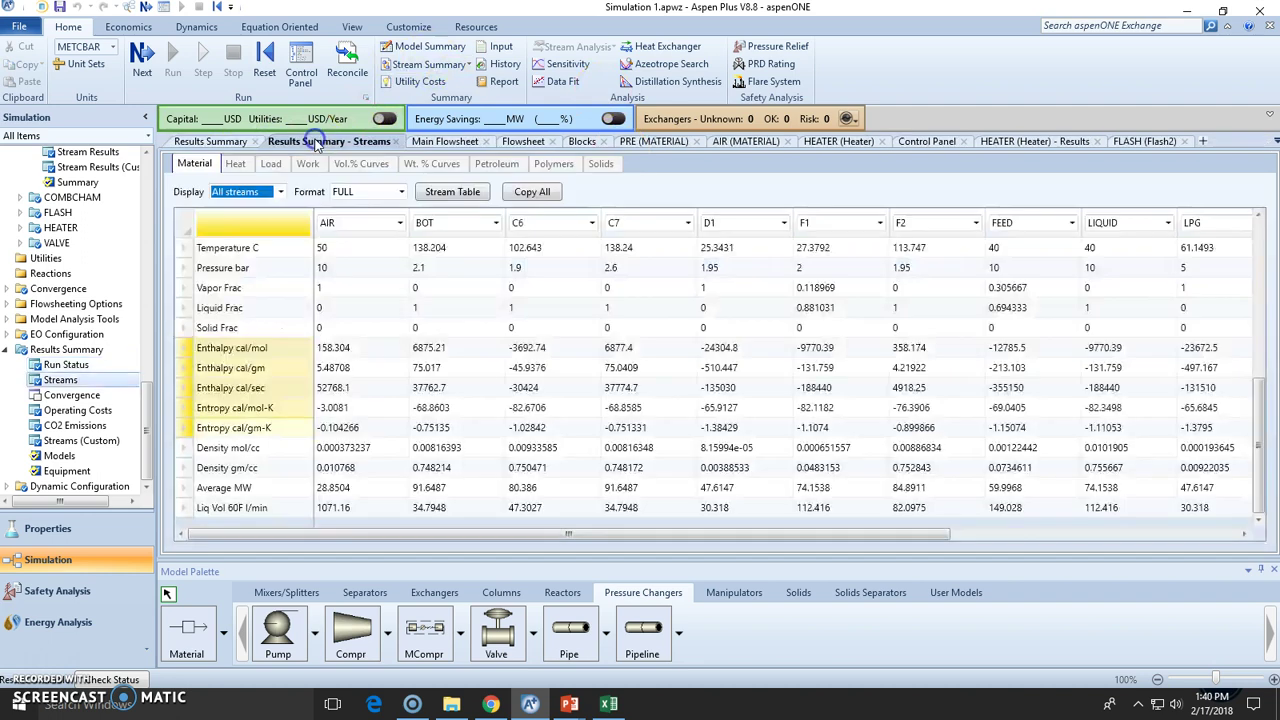
- Close the results pages and open the HEATER block's Results
click(240, 141)
click(258, 141)
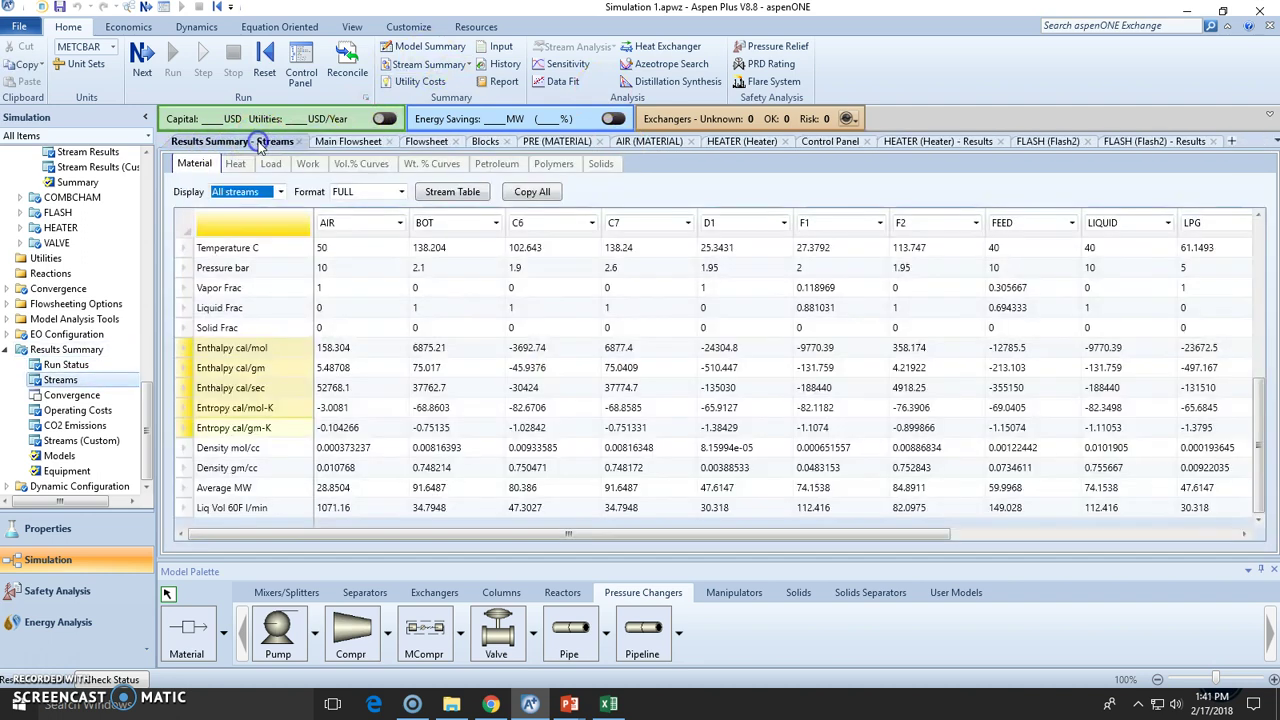
click(300, 142)
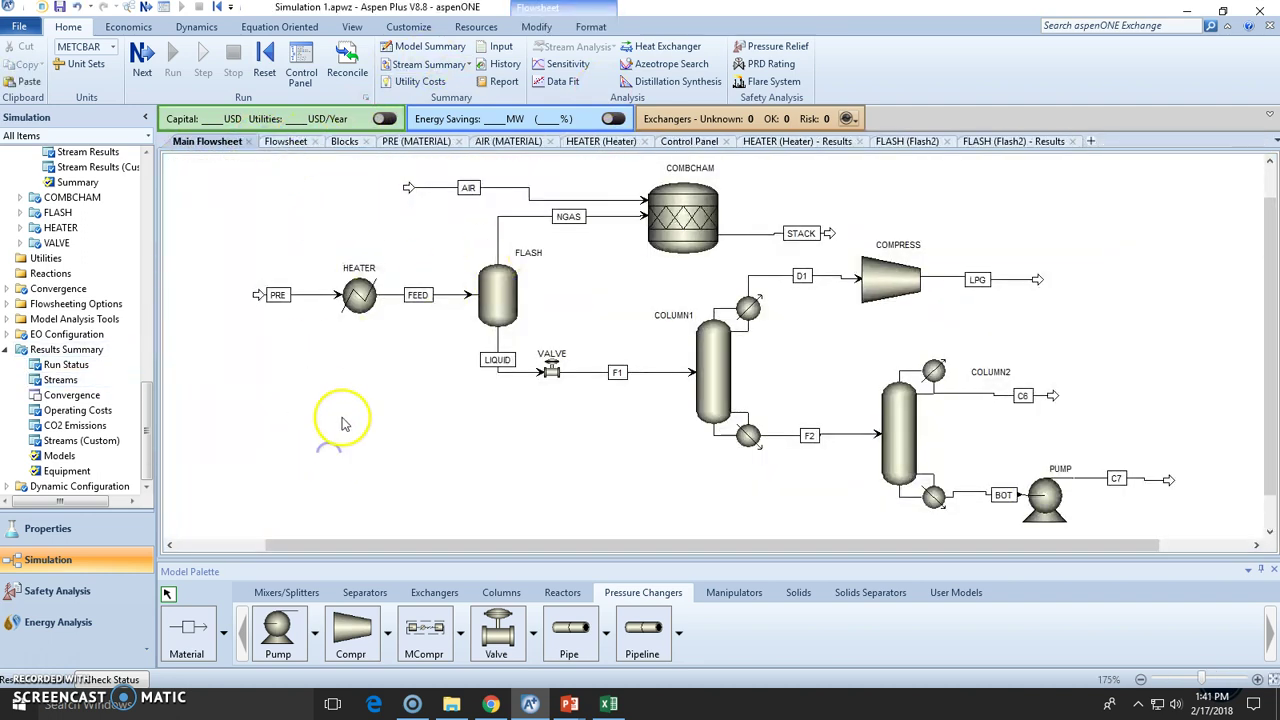
right_click(357, 298)
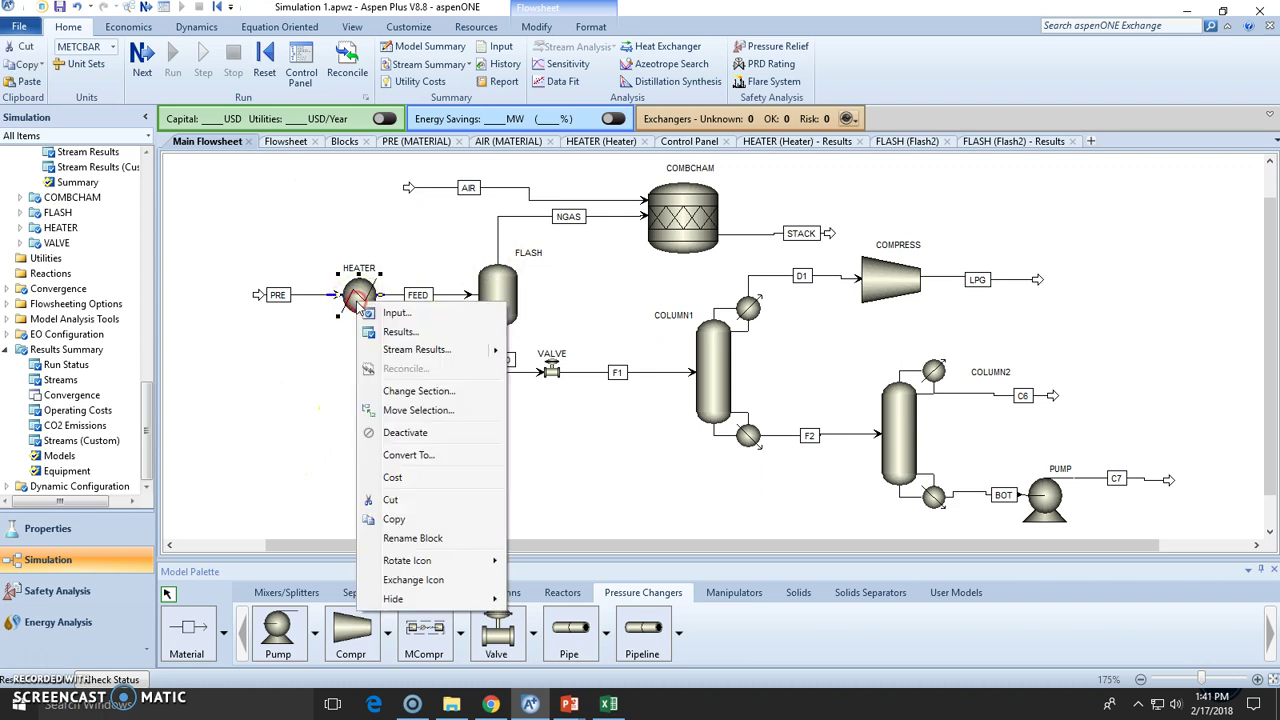
click(398, 332)
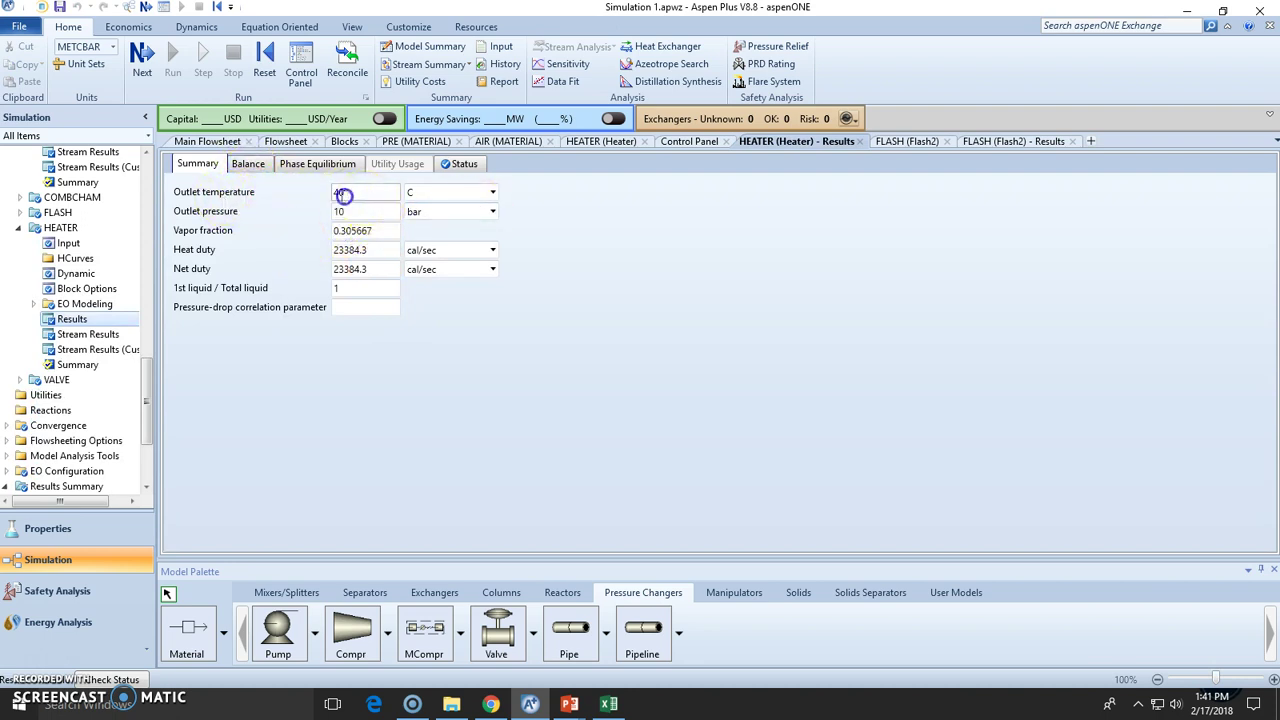
- Read the full vapor fraction, heat duty, net duty and liquid fraction values
click(343, 229)
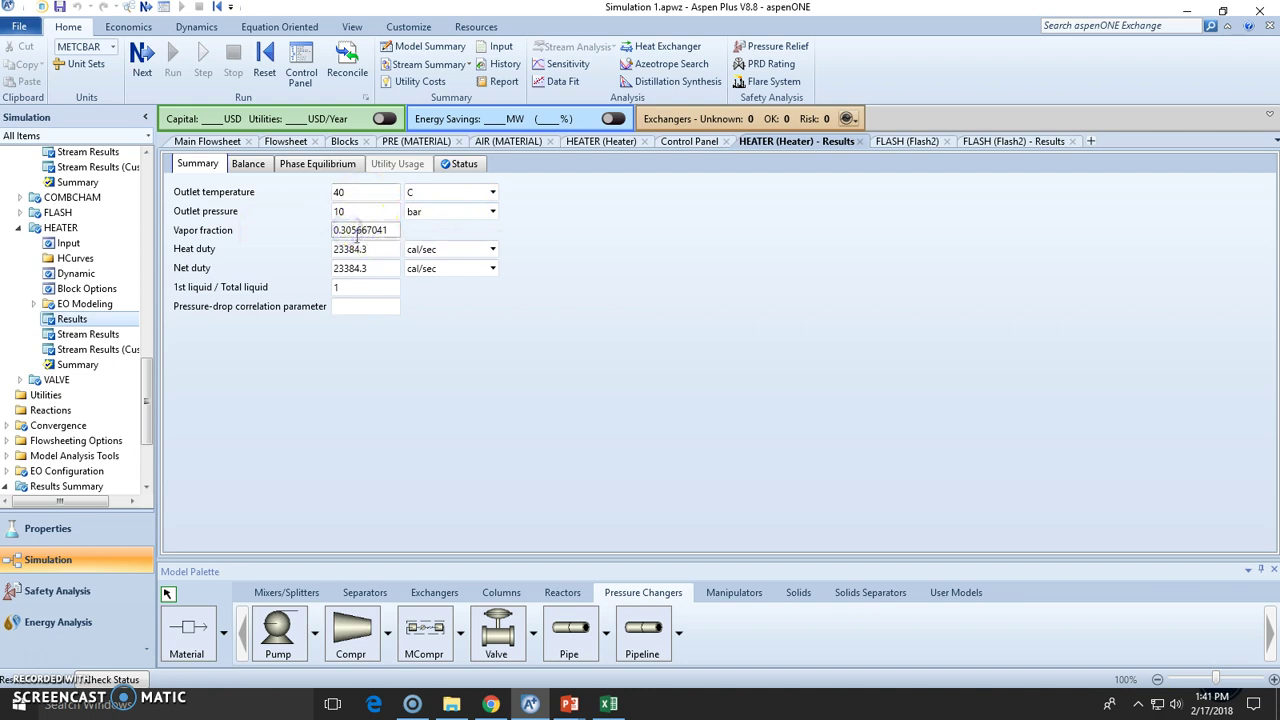
click(358, 212)
click(352, 250)
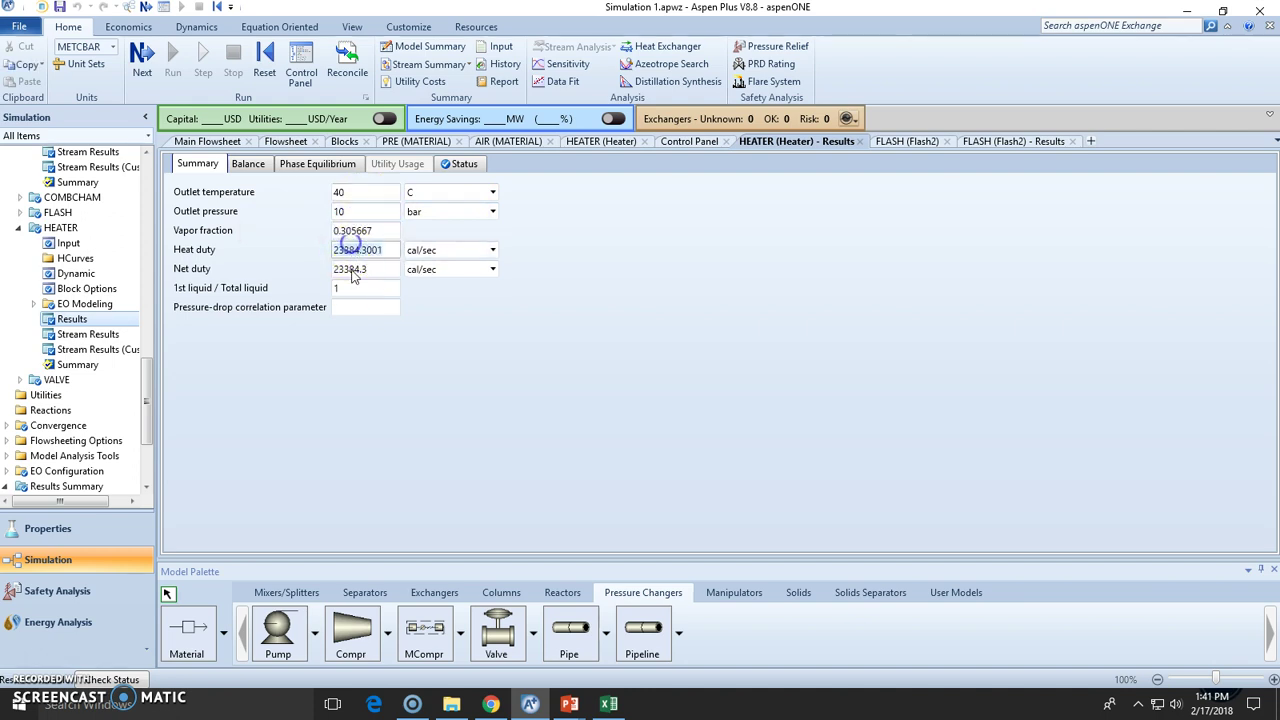
click(350, 269)
click(353, 285)
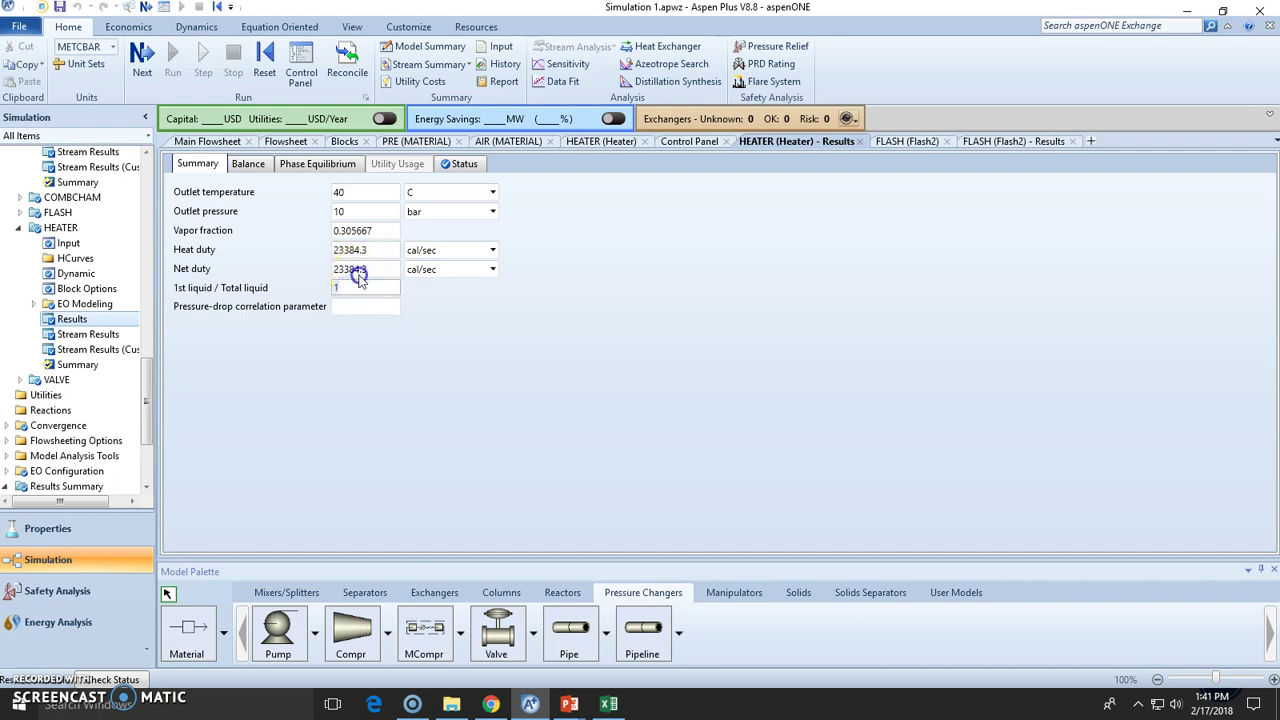
- Report the HEATER heat duty in kW (97.9054 kW)
click(492, 250)
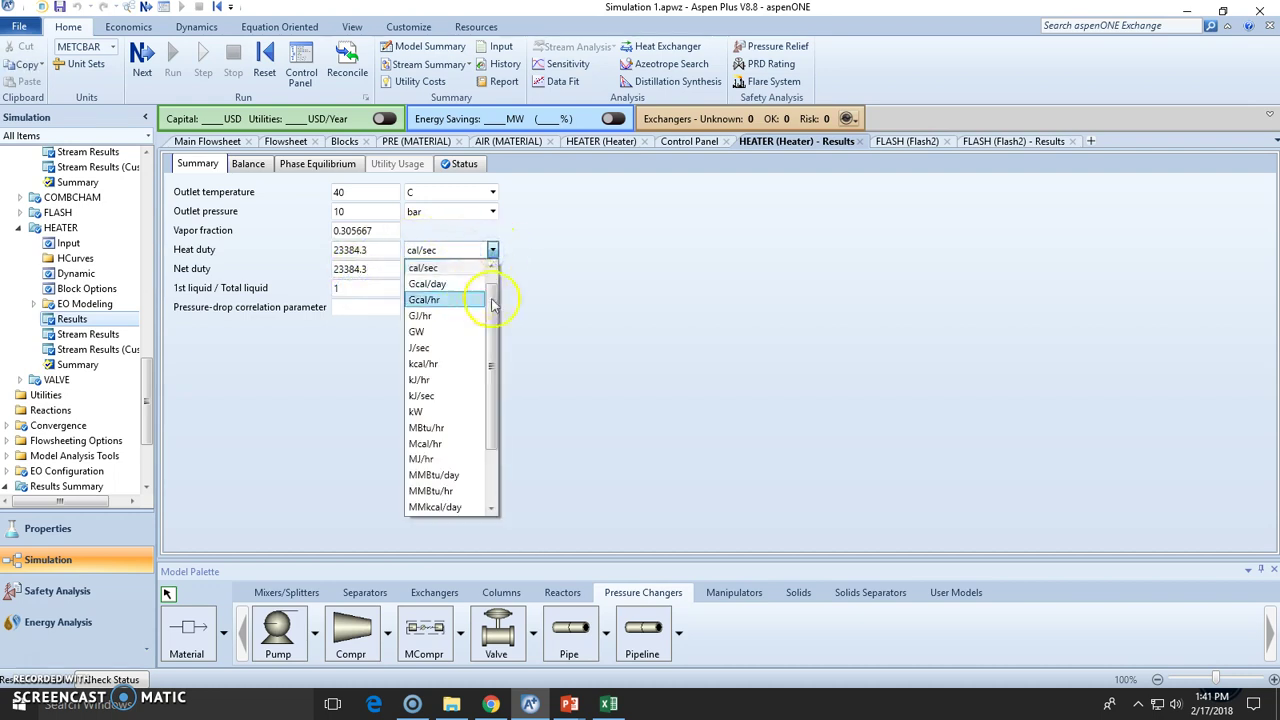
click(498, 311)
click(492, 256)
drag(491, 329, 488, 295)
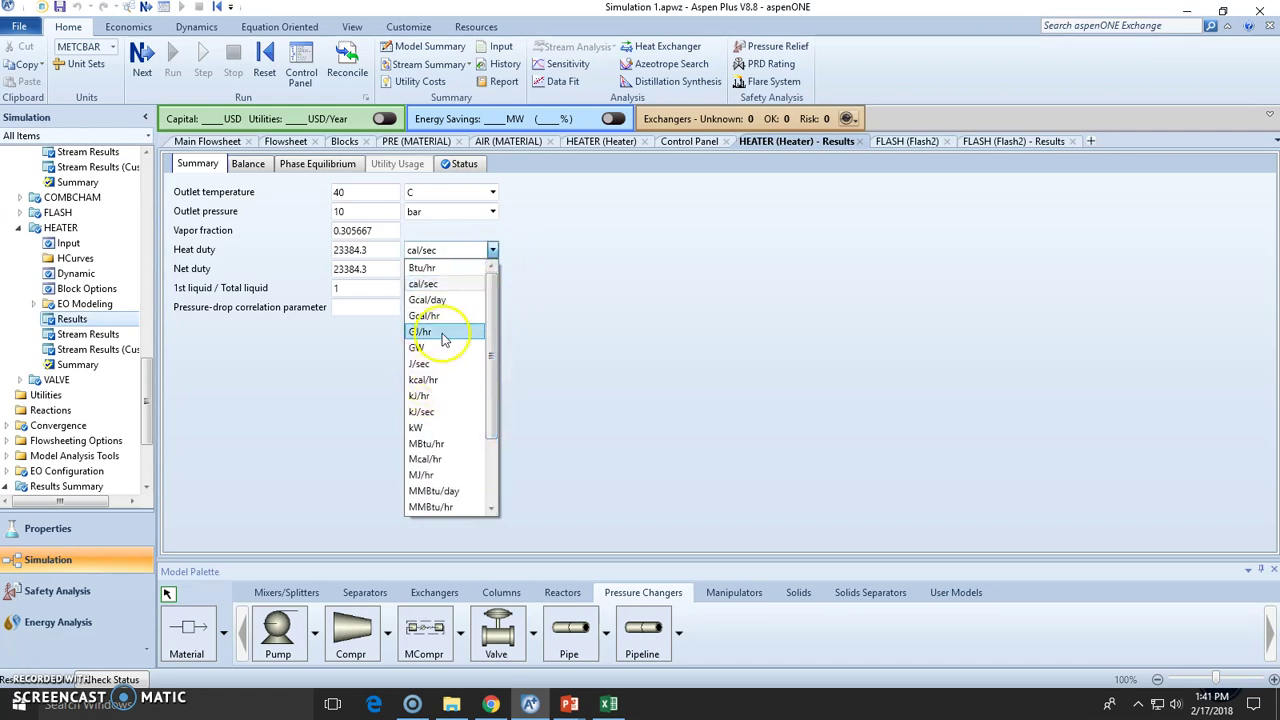
click(449, 427)
click(397, 272)
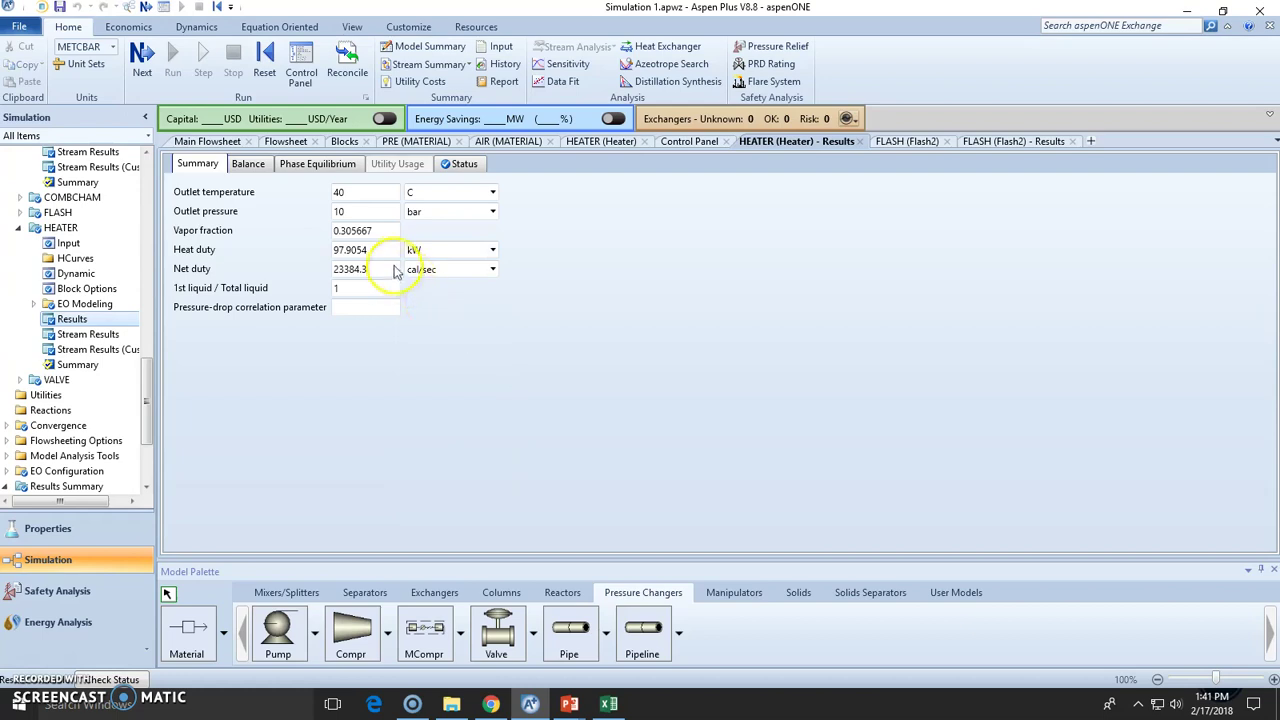
- Report the HEATER net duty in MW (0.0979054 MW)
click(495, 269)
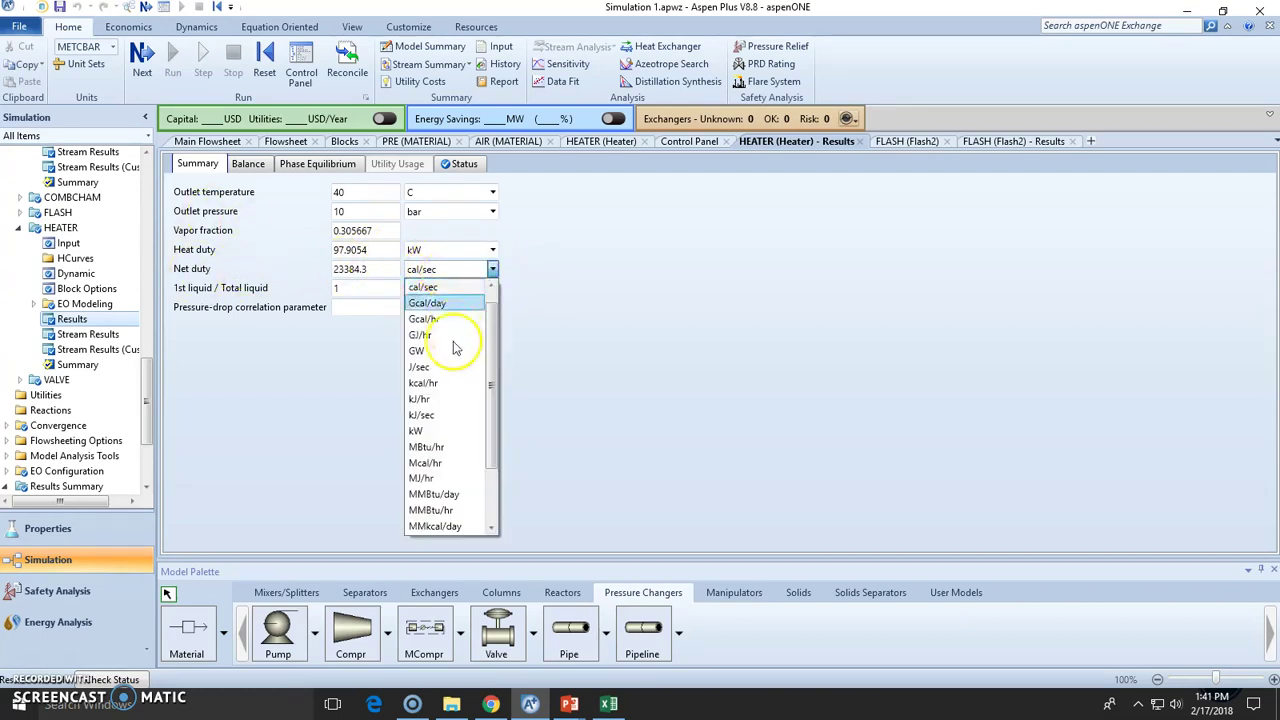
drag(491, 376, 490, 451)
click(462, 494)
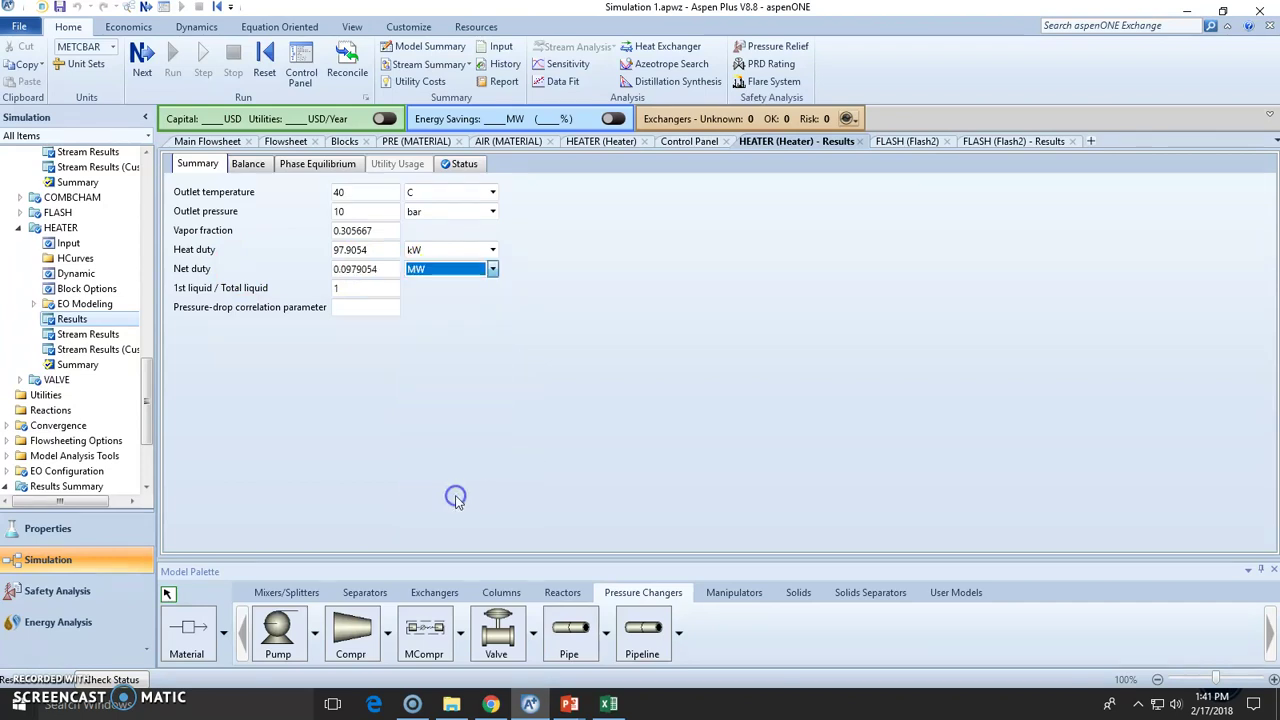
click(492, 269)
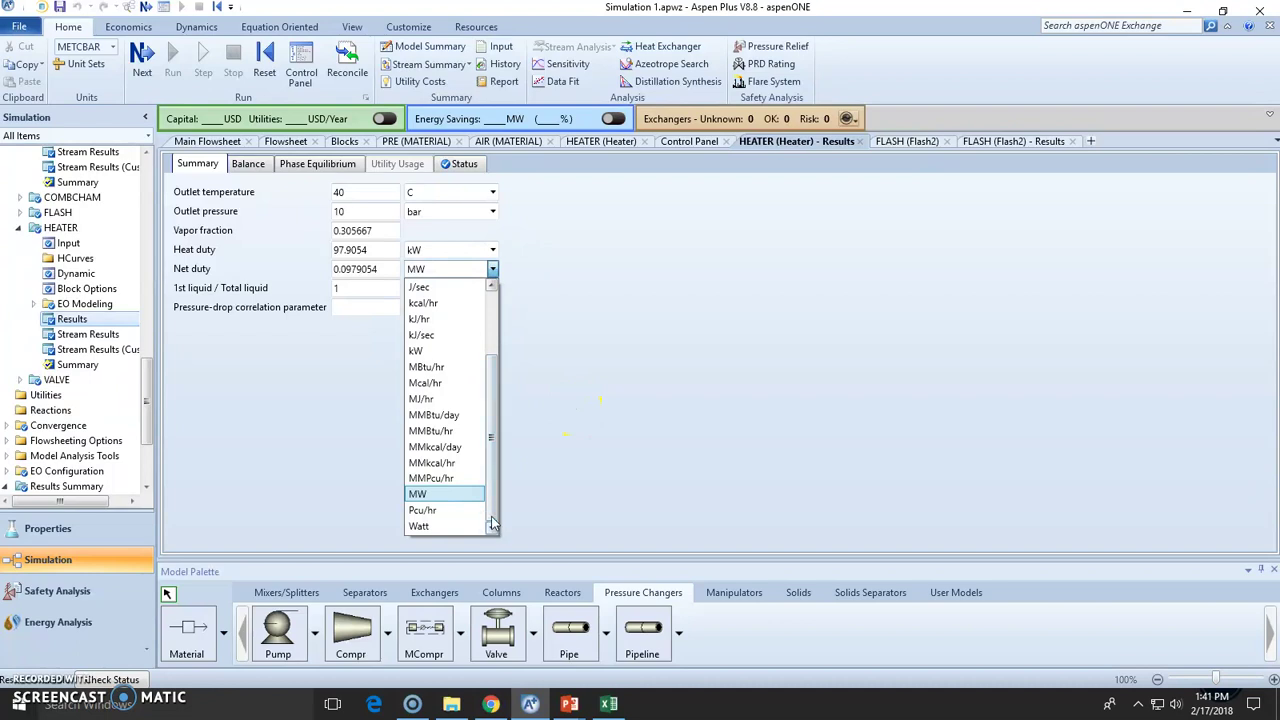
- Open the PUMP results and show net work required in hp (0.0676329058 hp)
click(207, 141)
click(1048, 498)
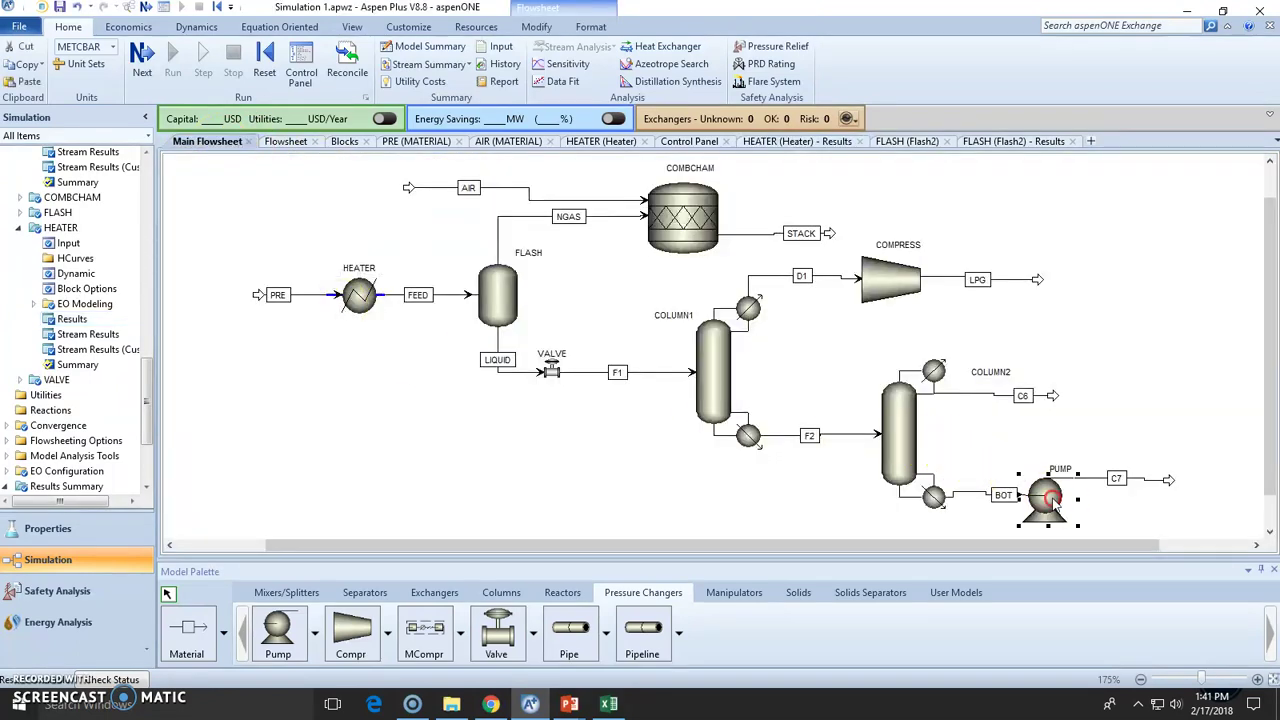
right_click(1048, 498)
click(1115, 238)
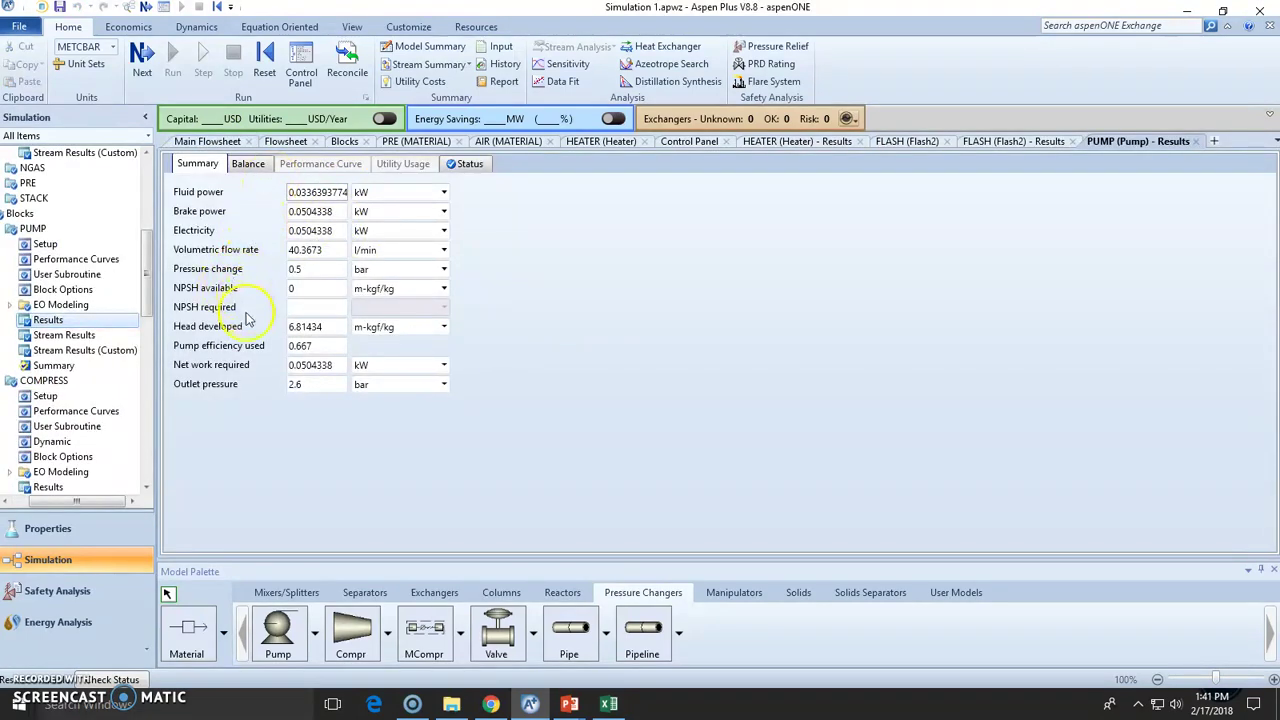
click(316, 348)
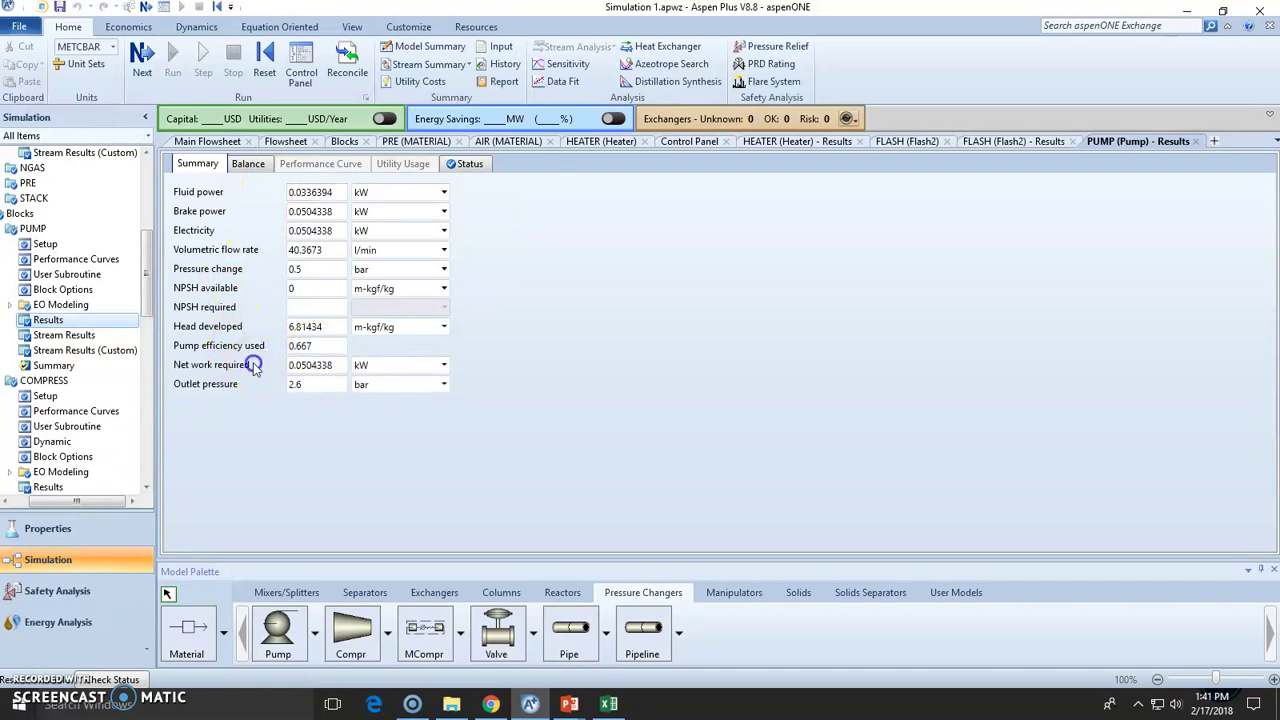
click(441, 367)
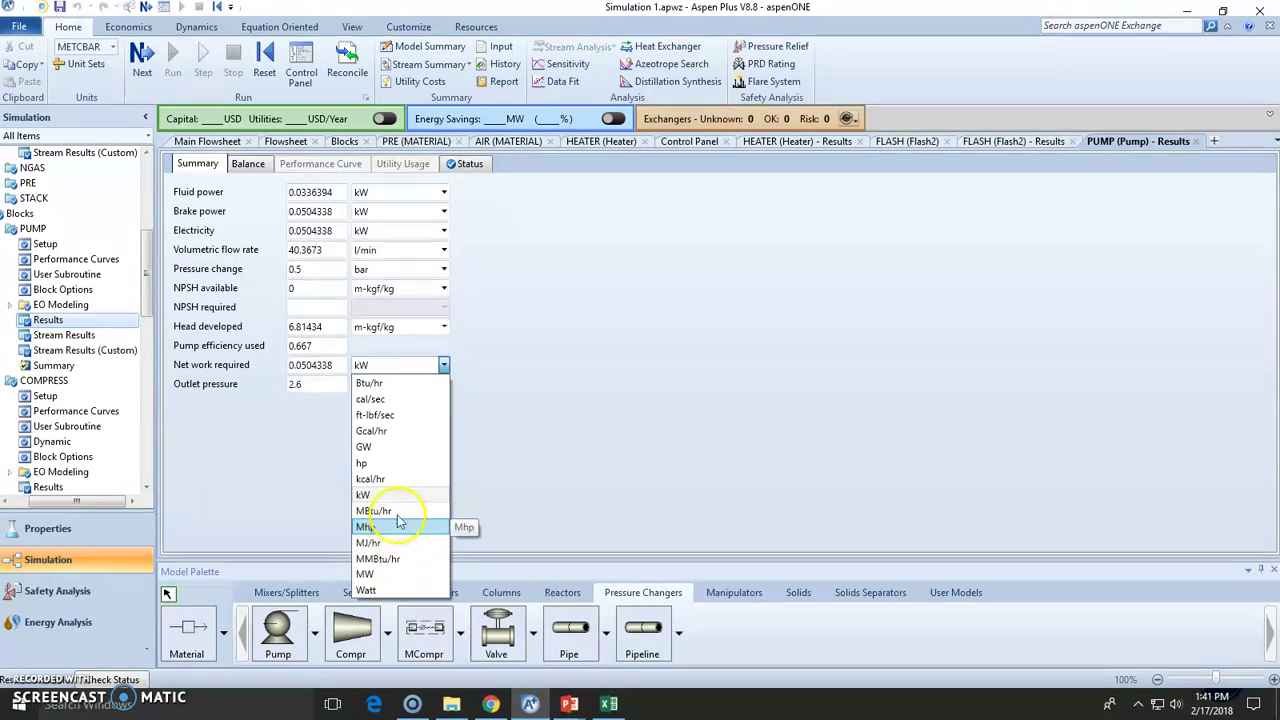
click(399, 464)
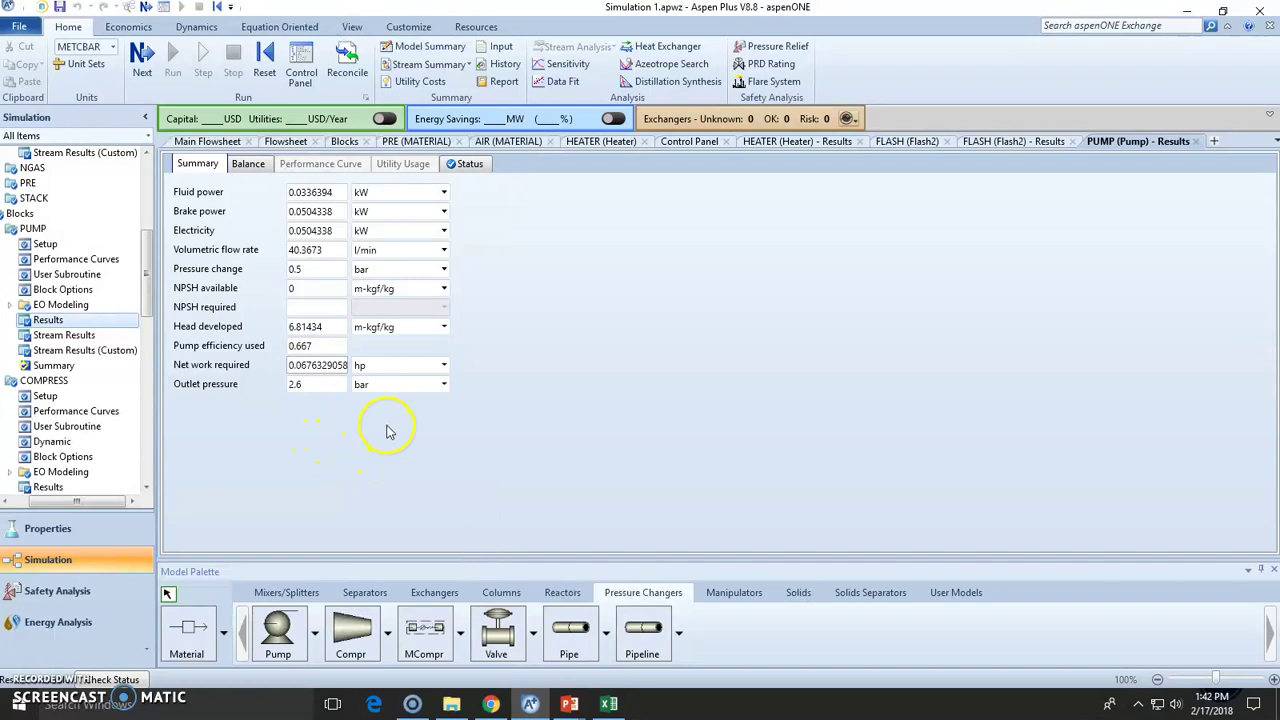
click(222, 142)
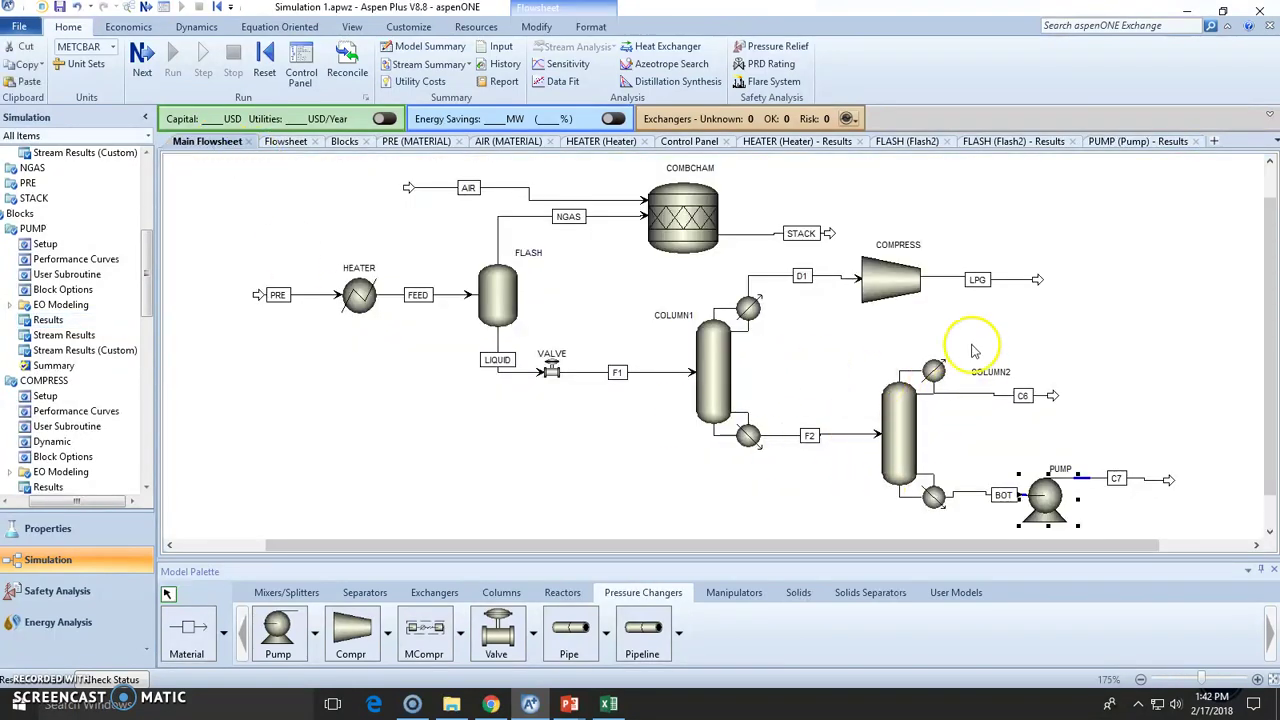
- Open the STACK stream results in FULL format, displaying Streams
double_click(762, 237)
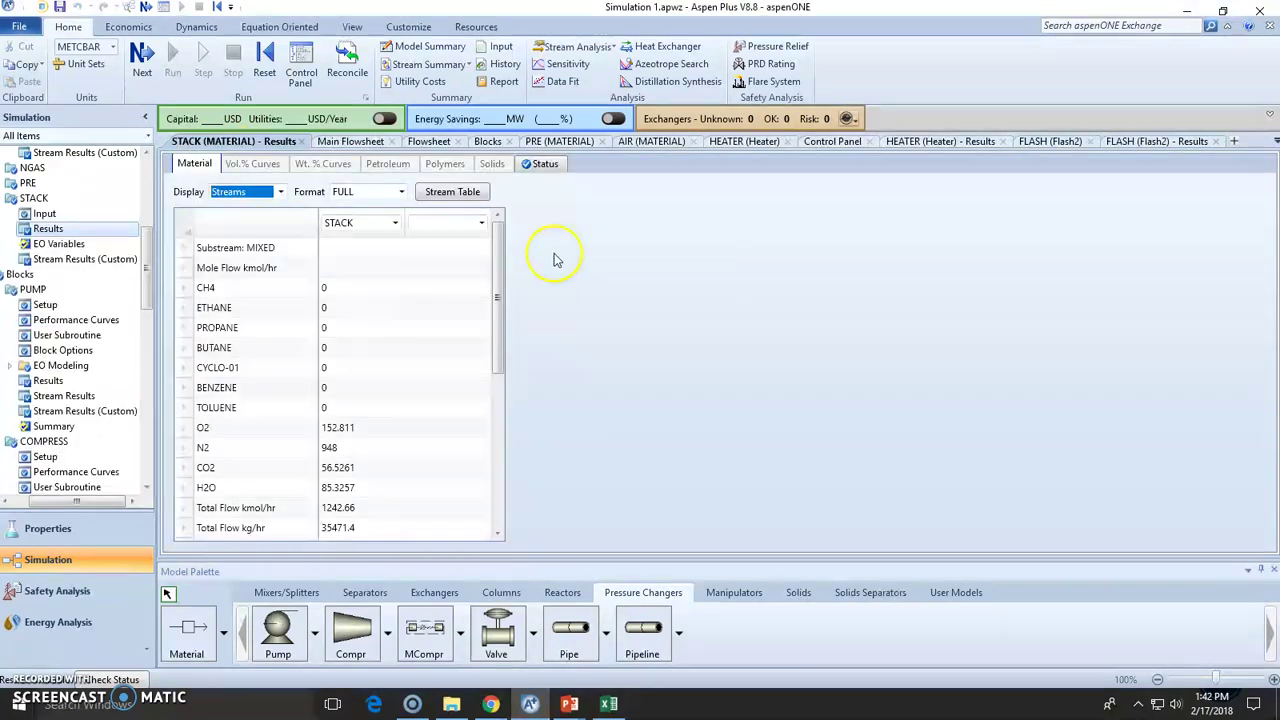
click(401, 191)
click(401, 191)
click(401, 191)
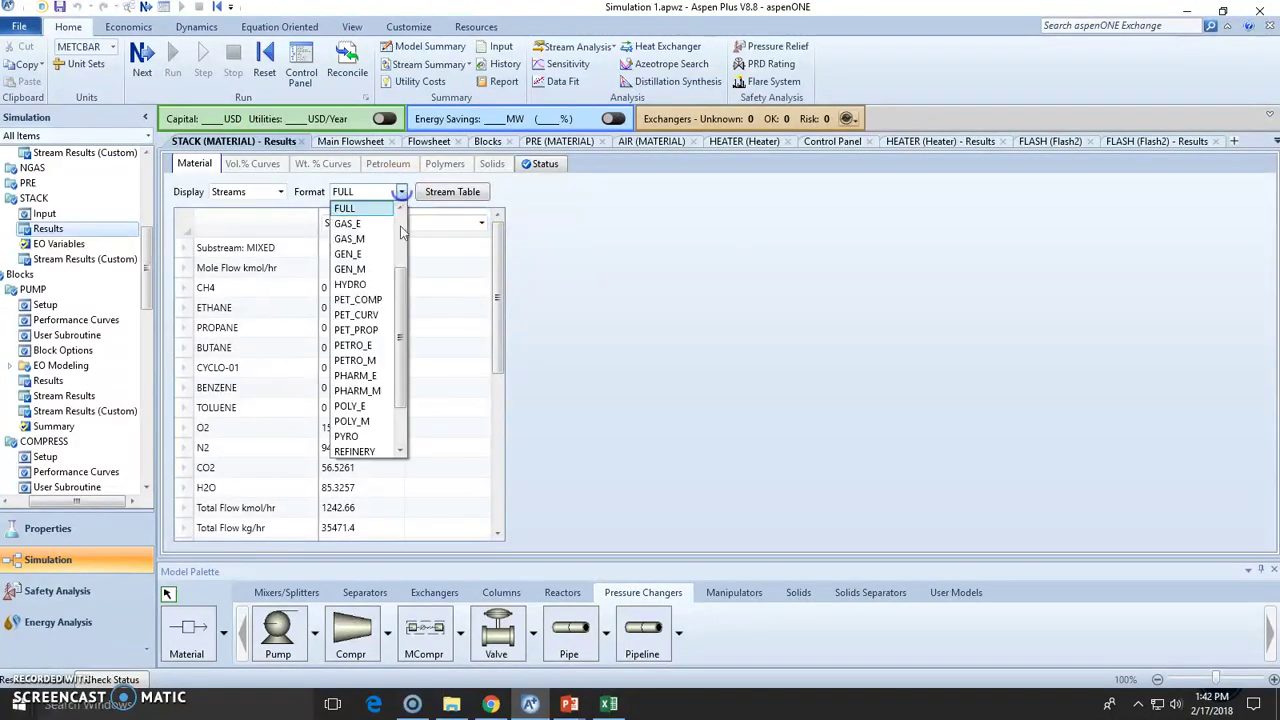
scroll(403, 317, down, 1)
scroll(414, 287, up, 1)
drag(414, 287, 397, 209)
click(401, 191)
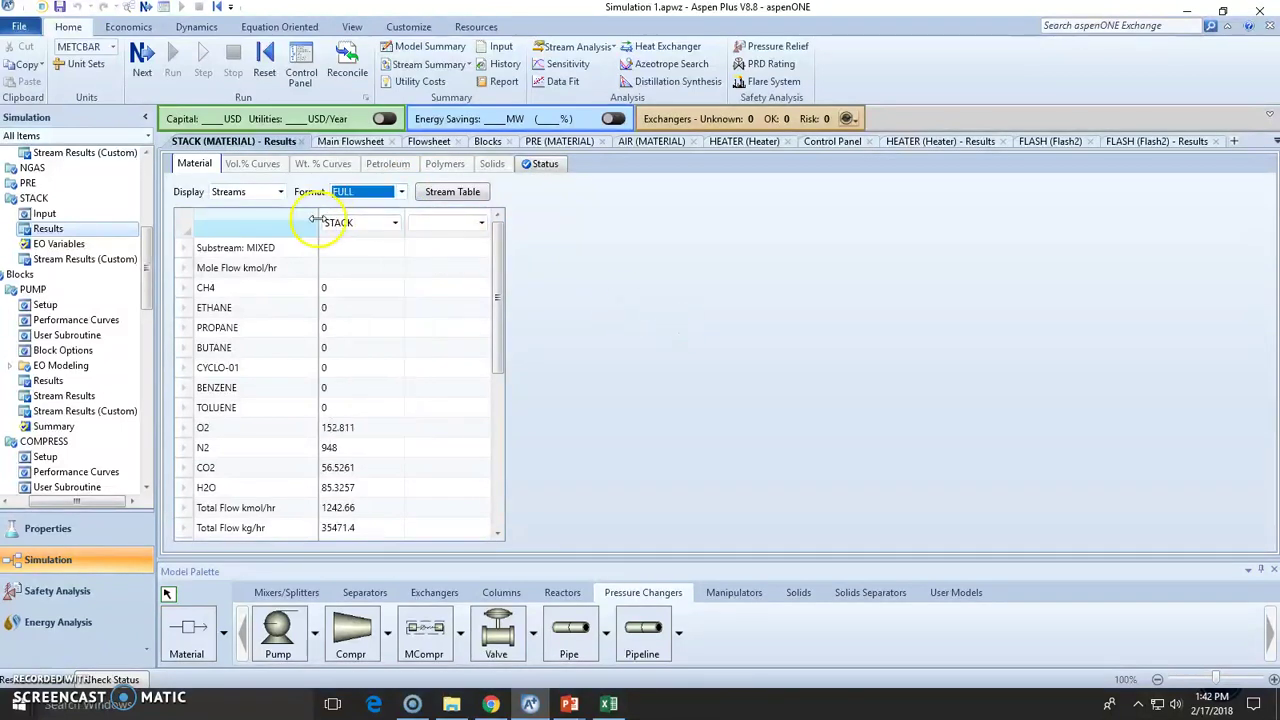
click(280, 191)
click(230, 219)
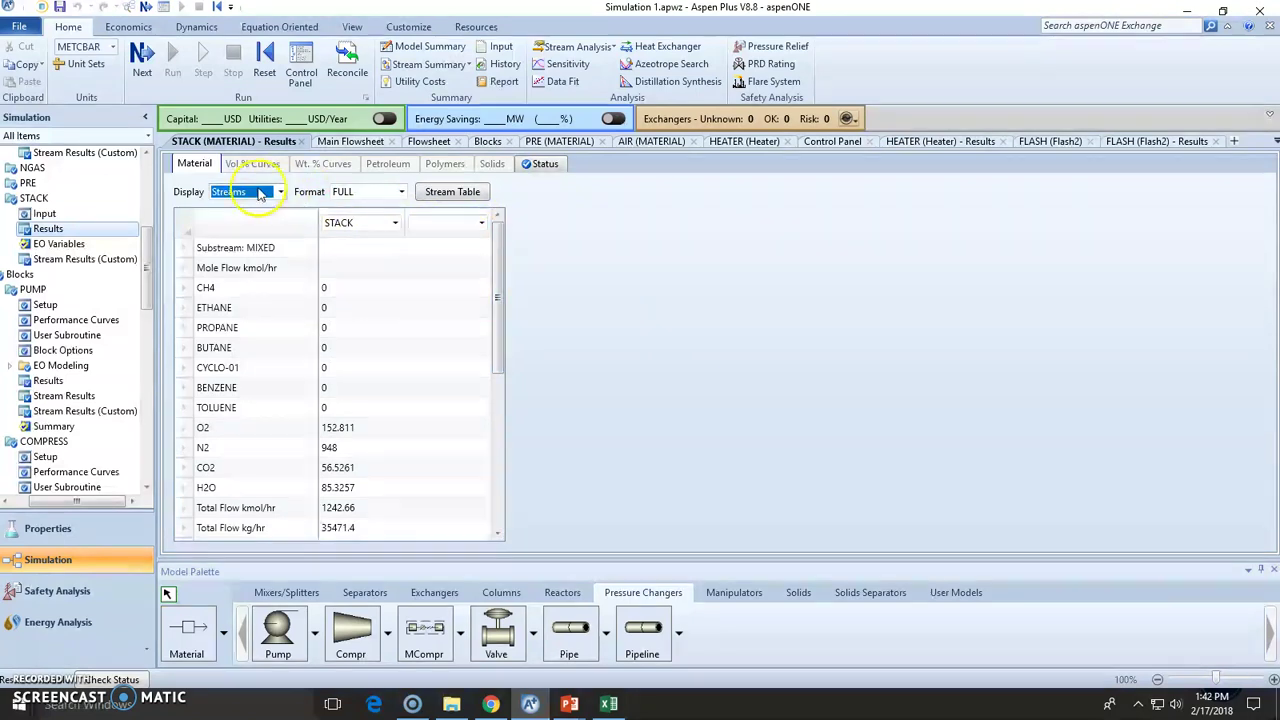
- Examine STACK's component flows, including N2 at 948, and its vapor fraction
drag(497, 266, 453, 290)
drag(205, 288, 335, 407)
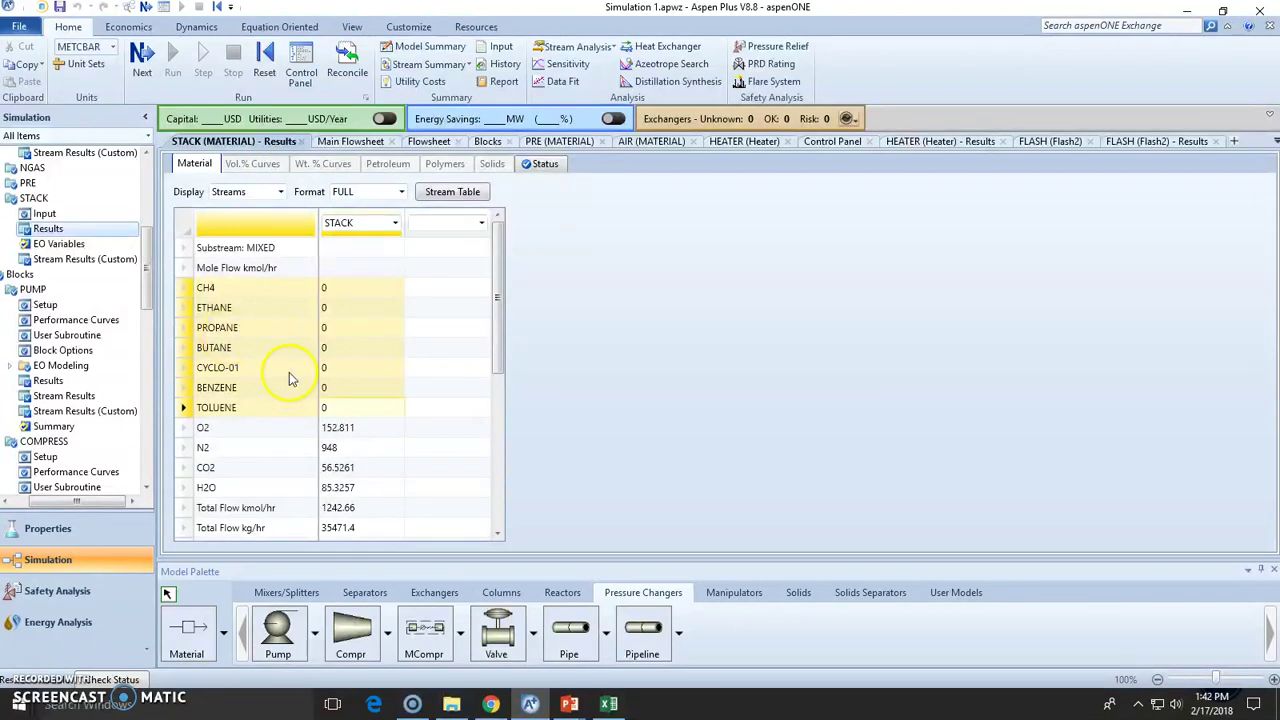
drag(497, 312, 507, 363)
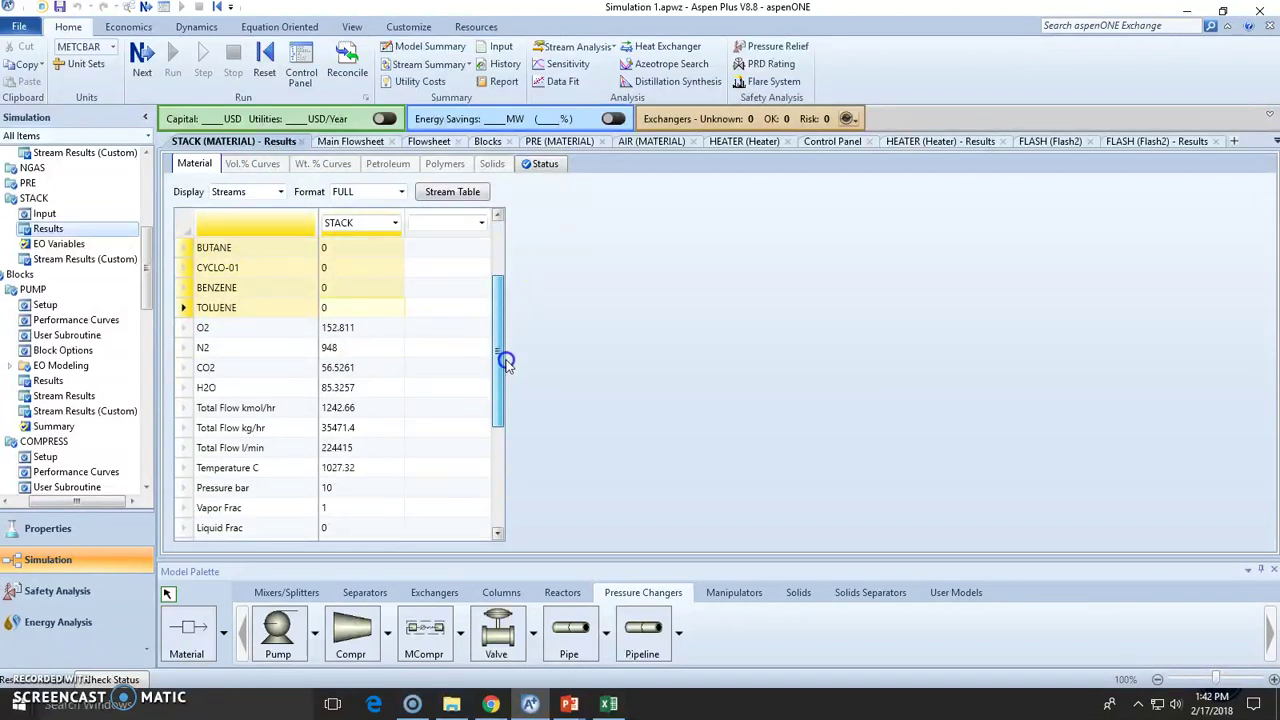
drag(251, 332, 367, 391)
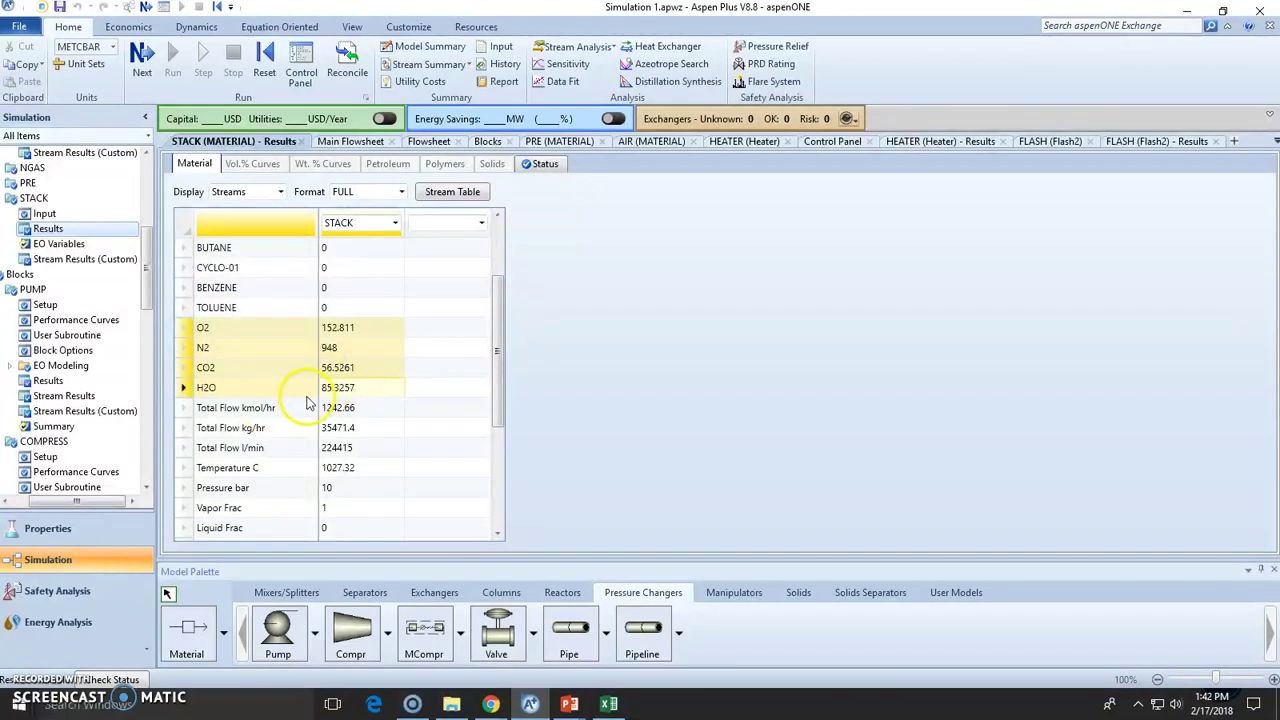
drag(271, 334, 322, 358)
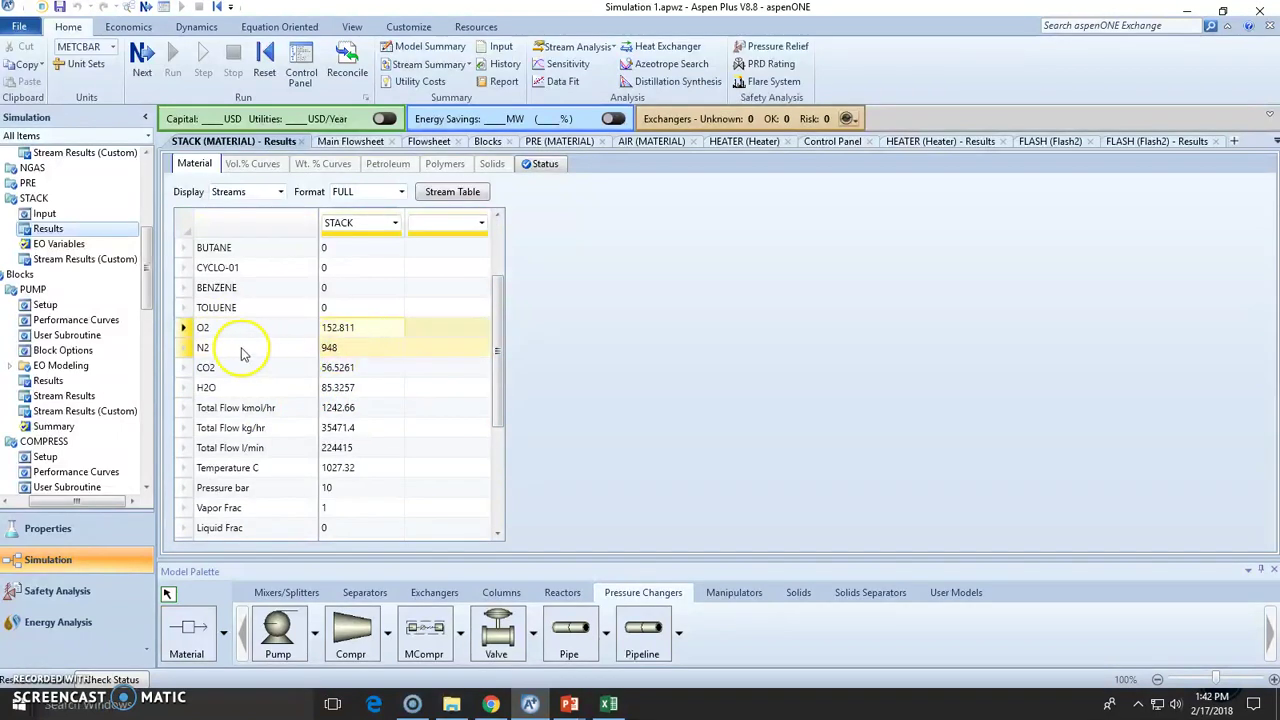
click(355, 347)
drag(497, 398, 500, 430)
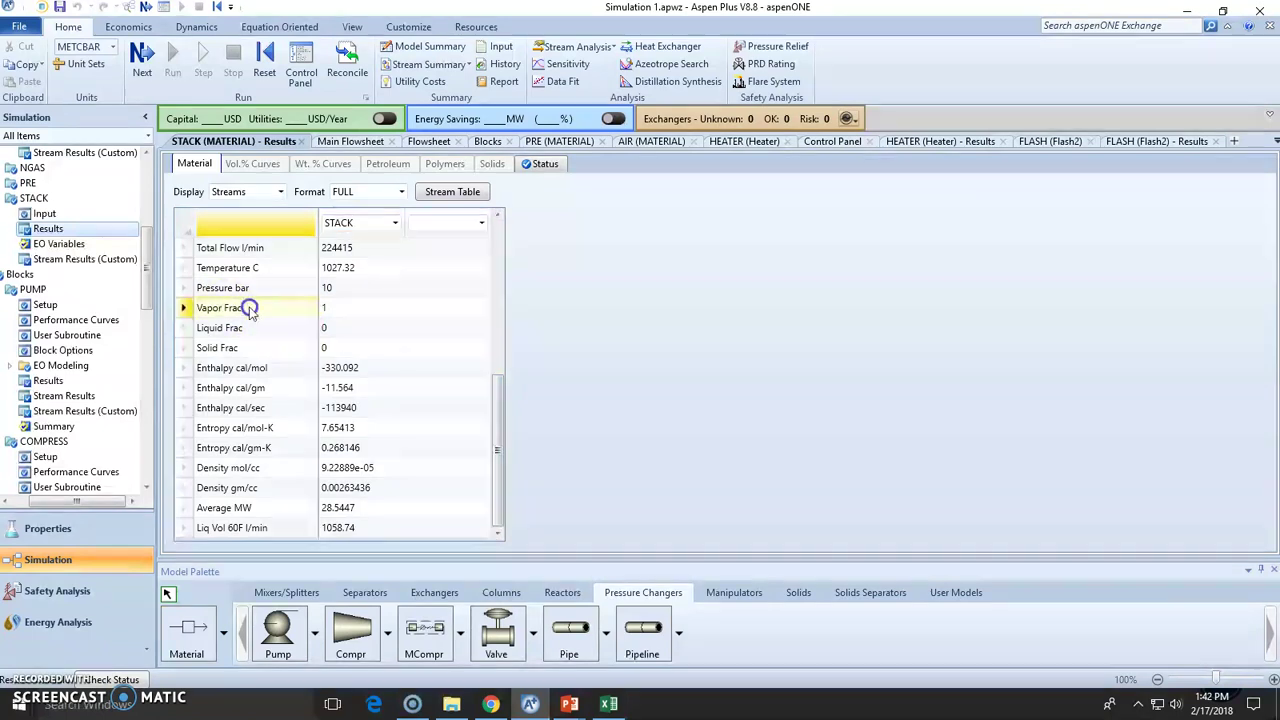
click(364, 307)
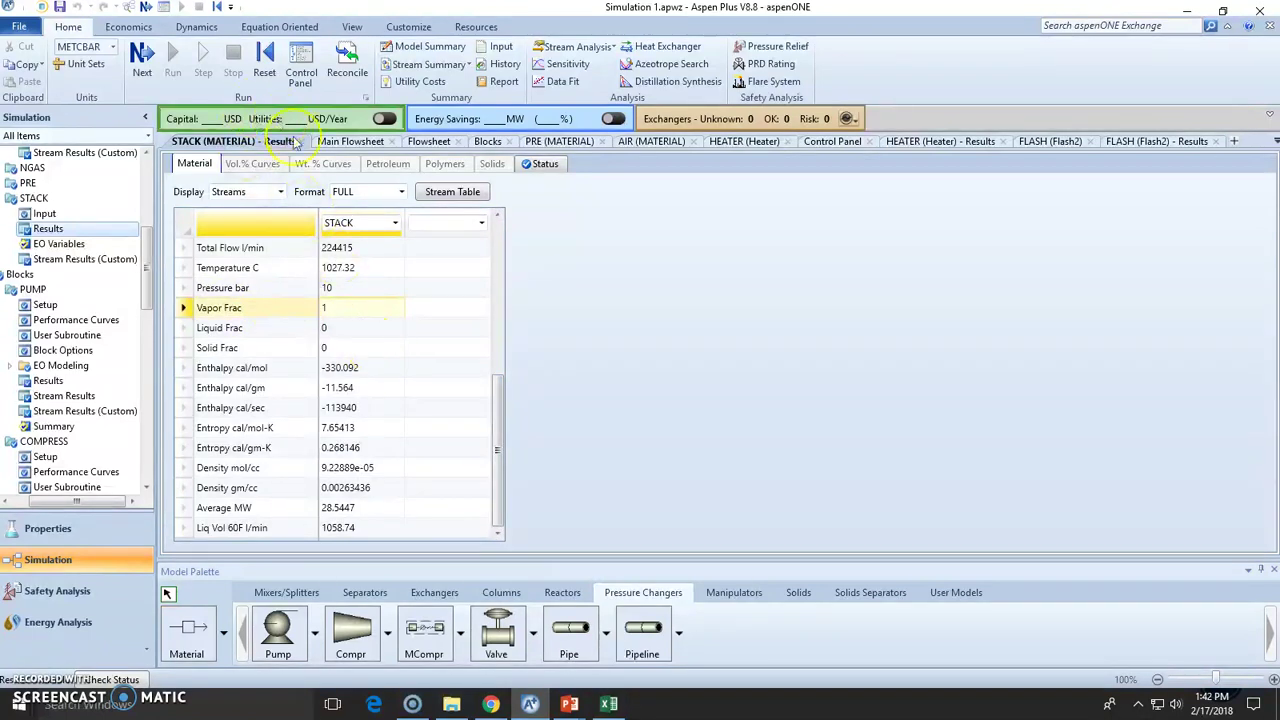
- Reopen STACK results to check its temperature of 1027.32 C, then return to the flowsheet
click(366, 146)
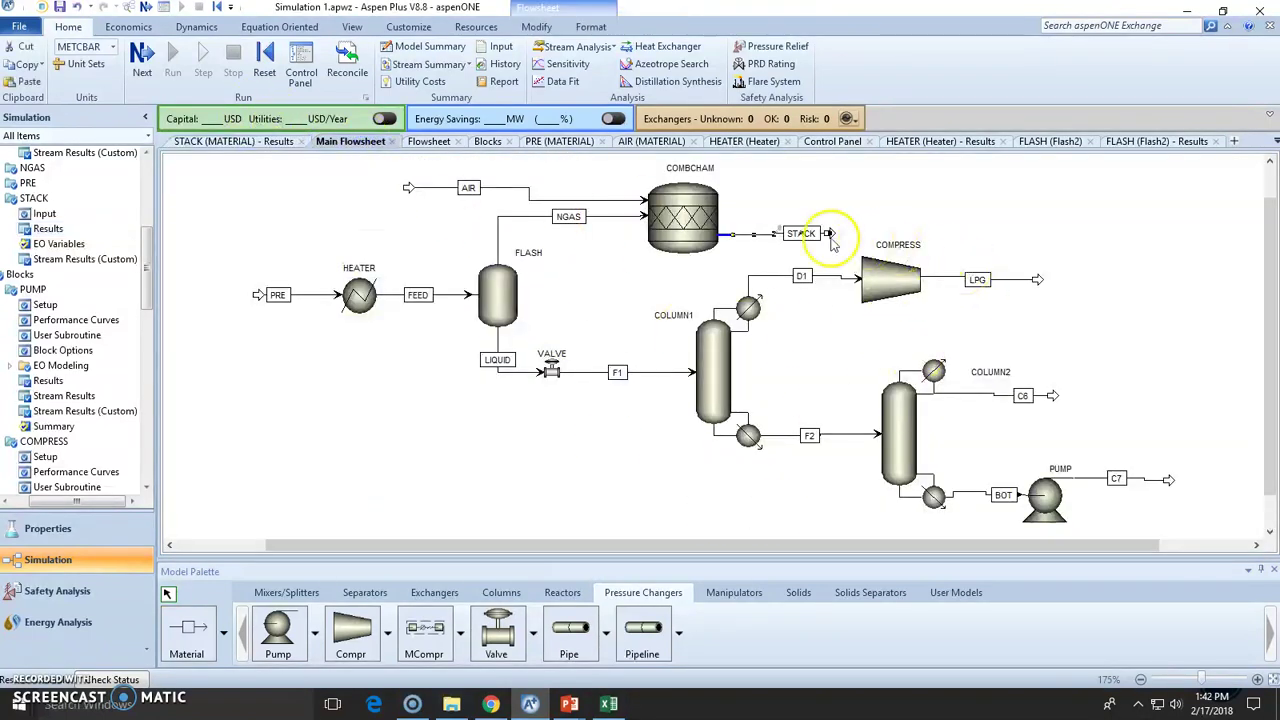
click(773, 235)
double_click(773, 235)
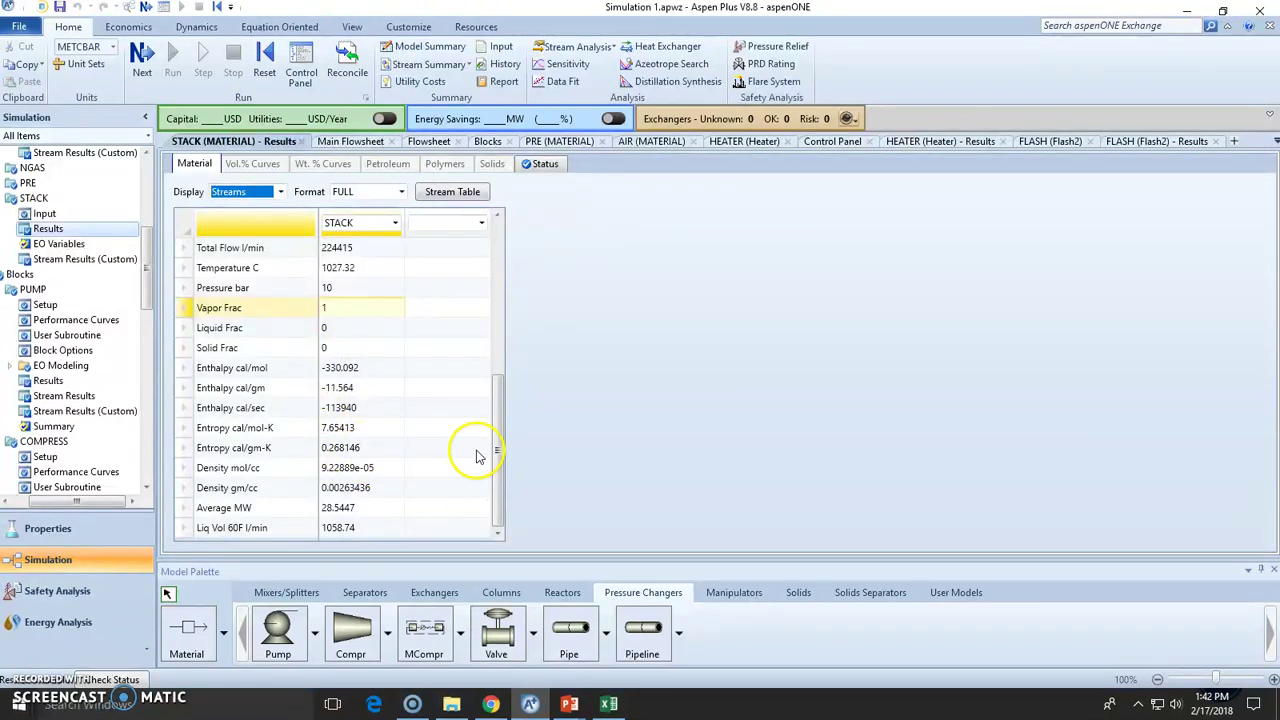
scroll(303, 368, up, 2)
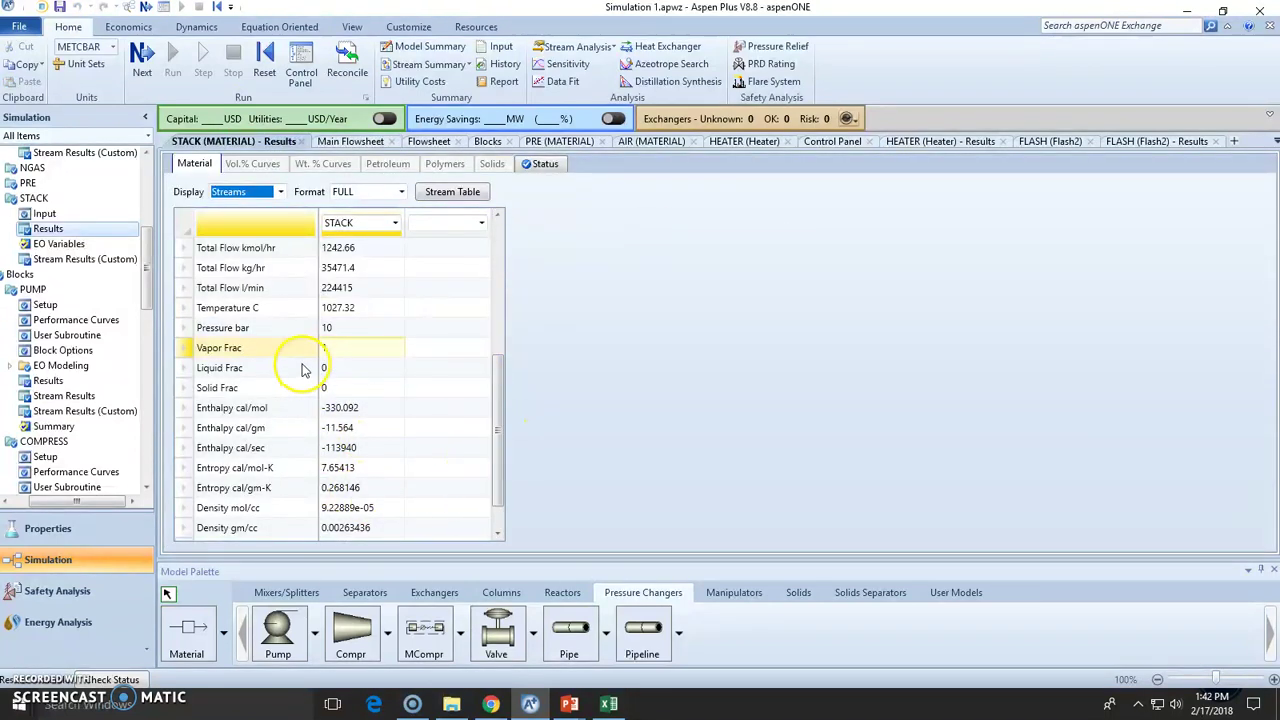
click(337, 310)
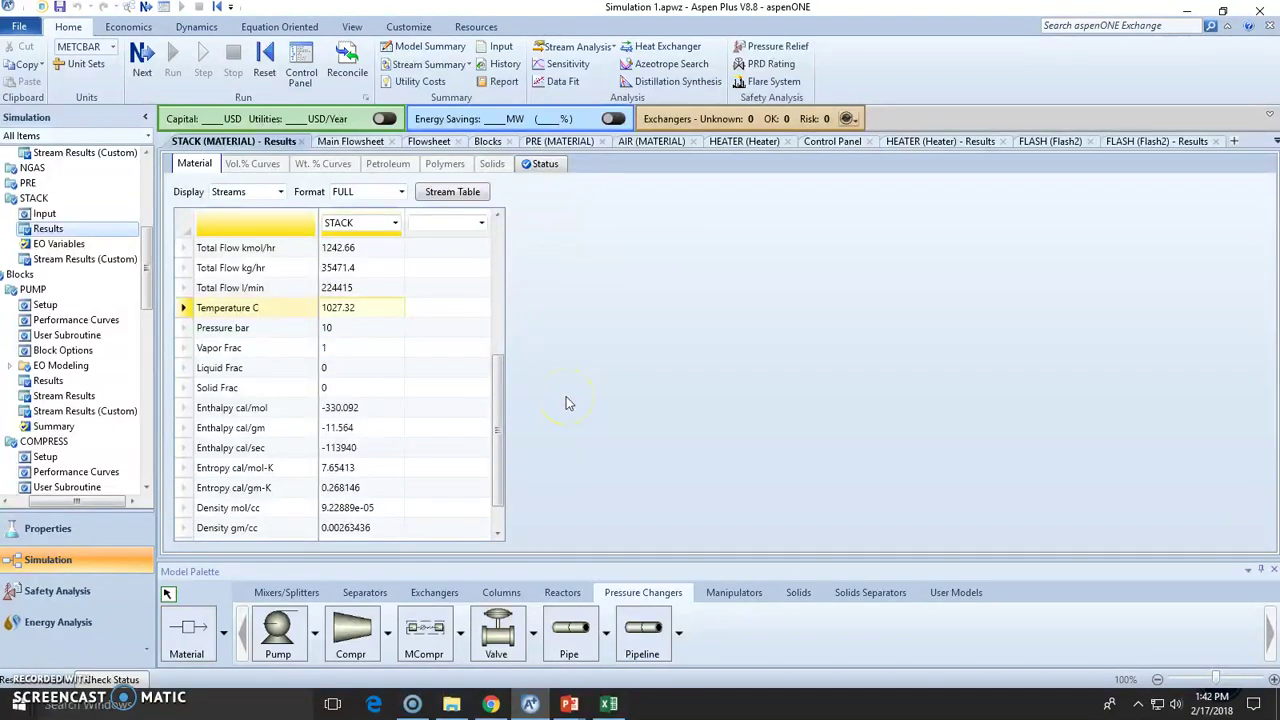
click(347, 309)
scroll(352, 317, down, 2)
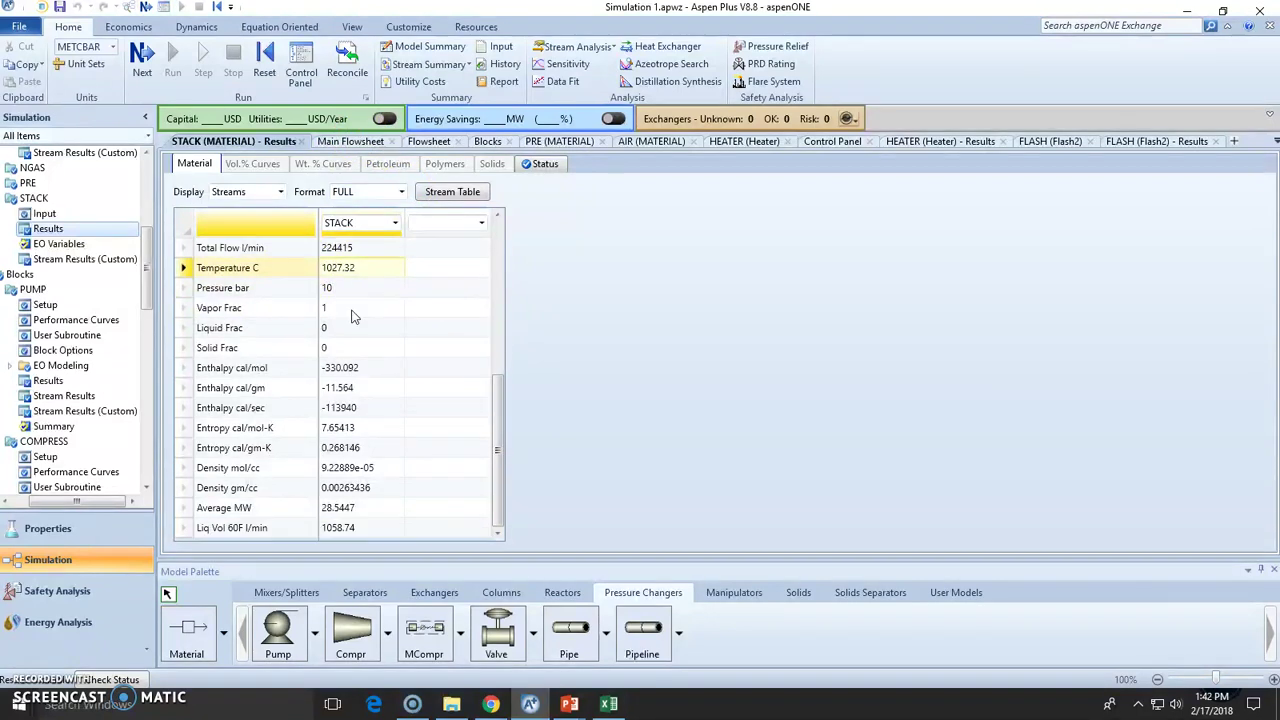
click(340, 142)
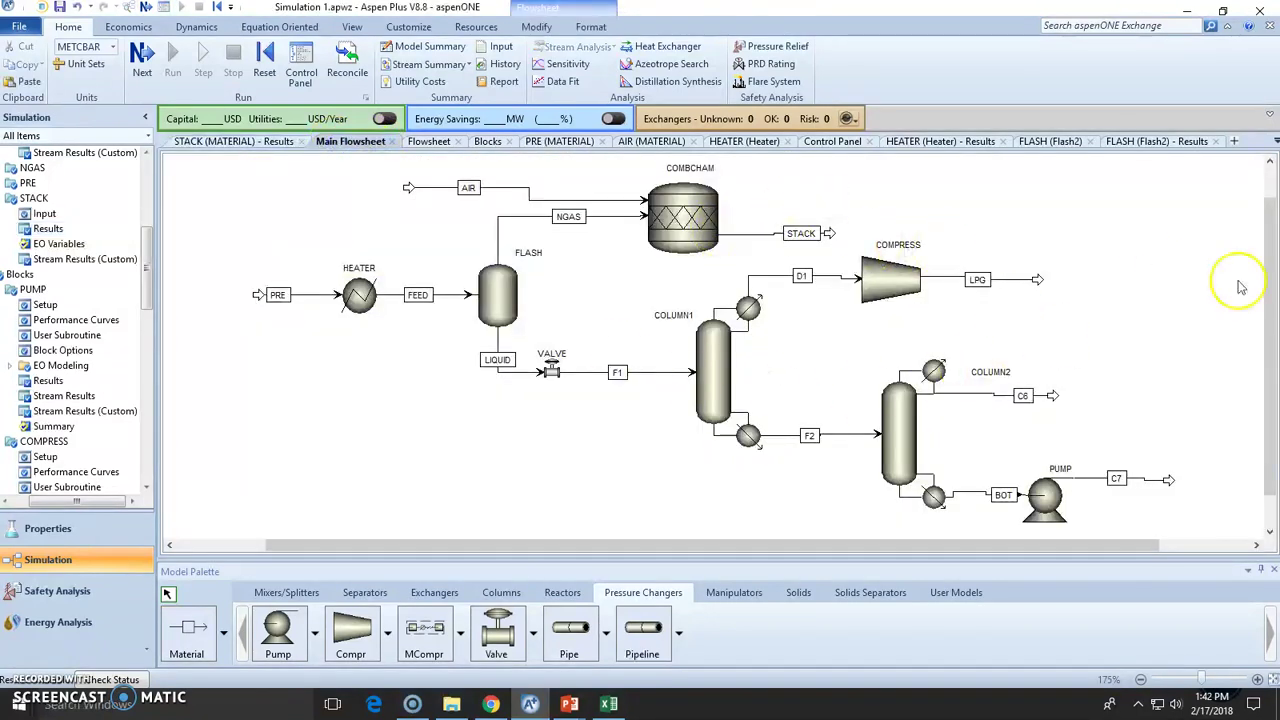
- Open stream D1's results and check its temperature of 25.3431 C
scroll(1274, 310, up, 1)
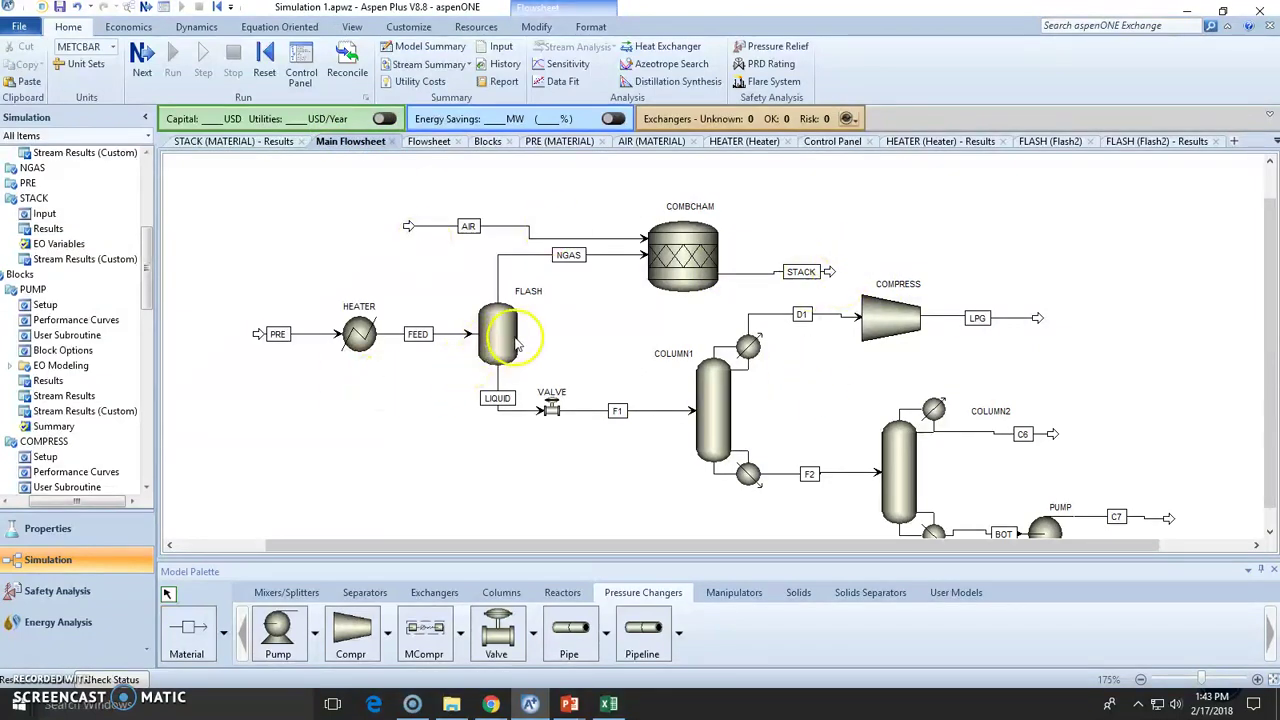
scroll(1262, 400, down, 1)
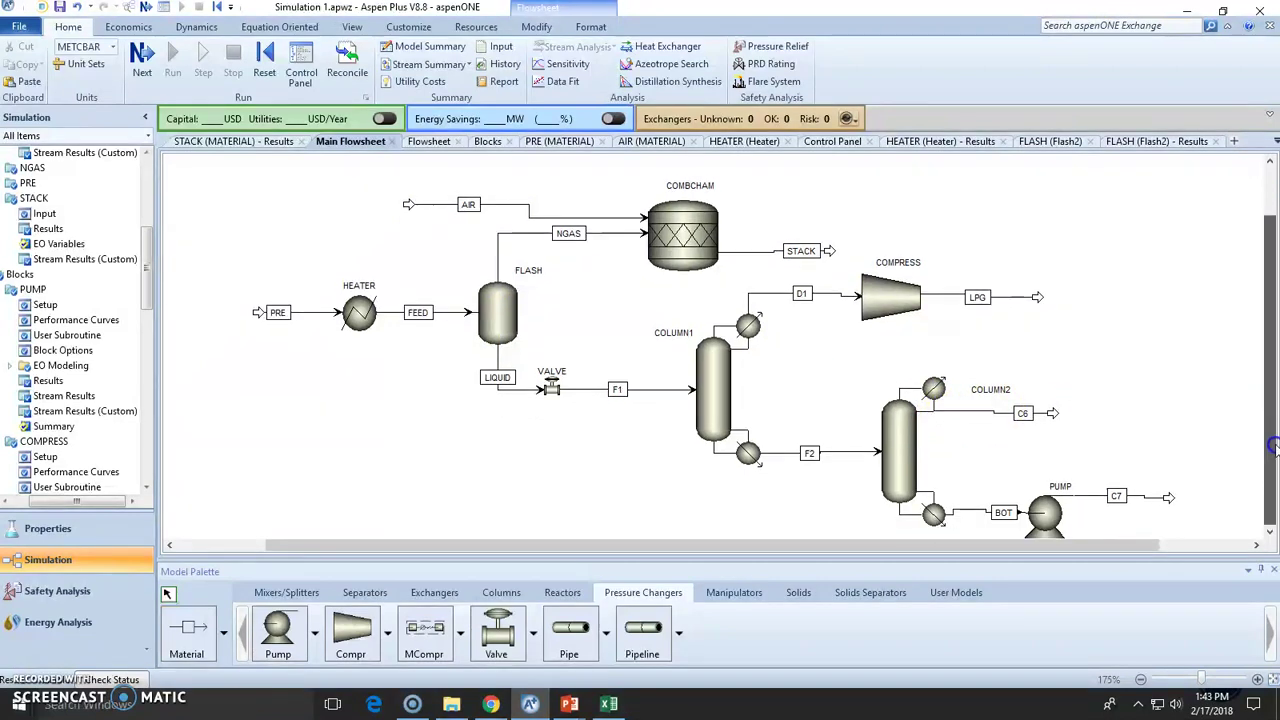
double_click(750, 294)
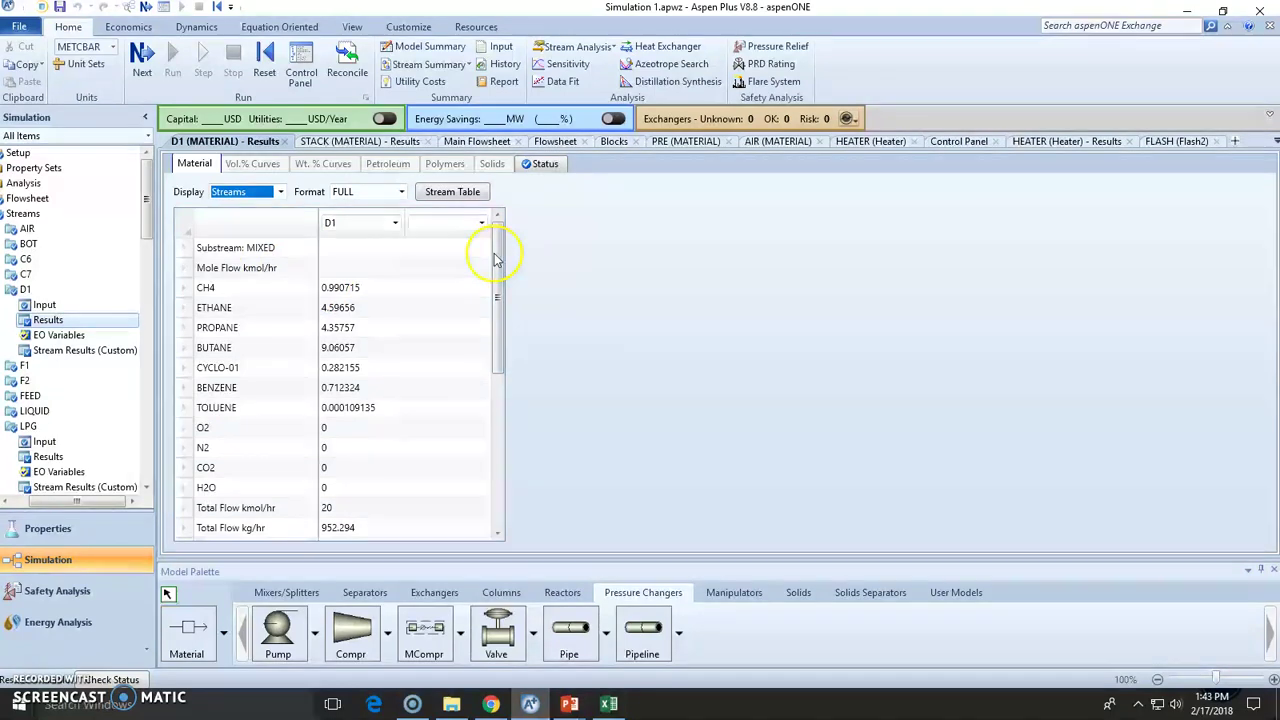
click(320, 141)
click(224, 141)
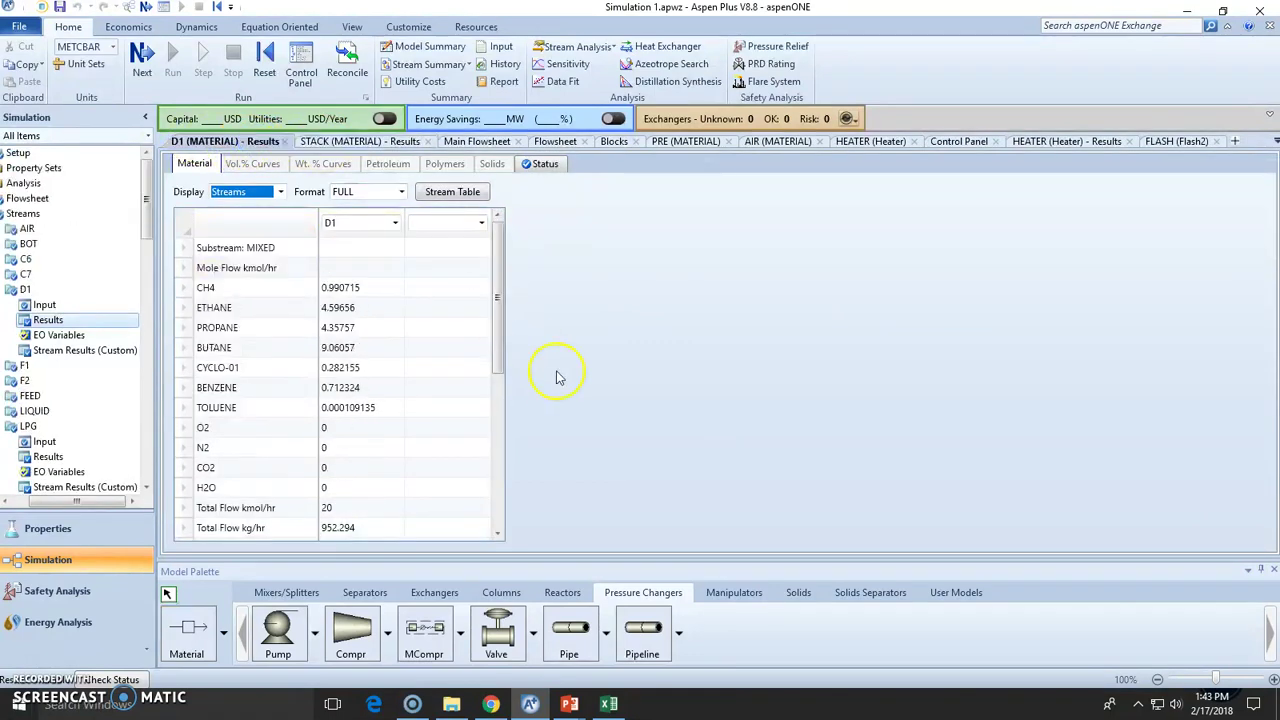
drag(500, 355, 503, 500)
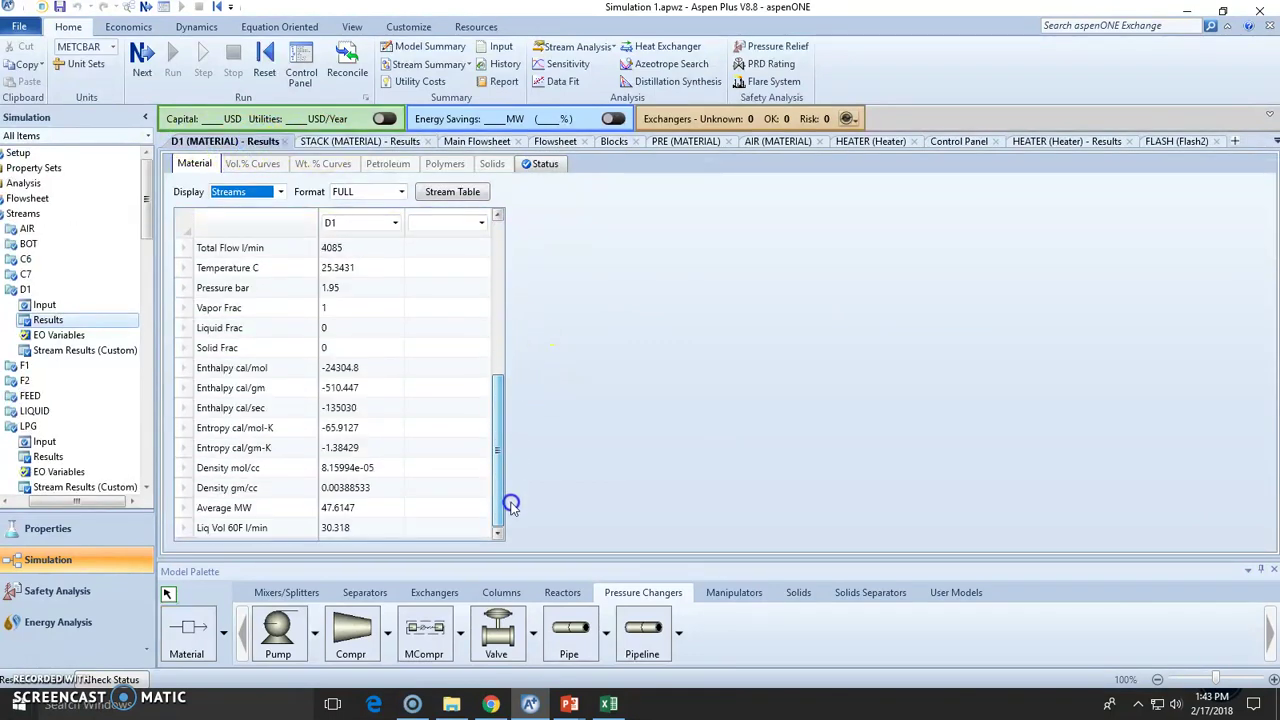
click(335, 267)
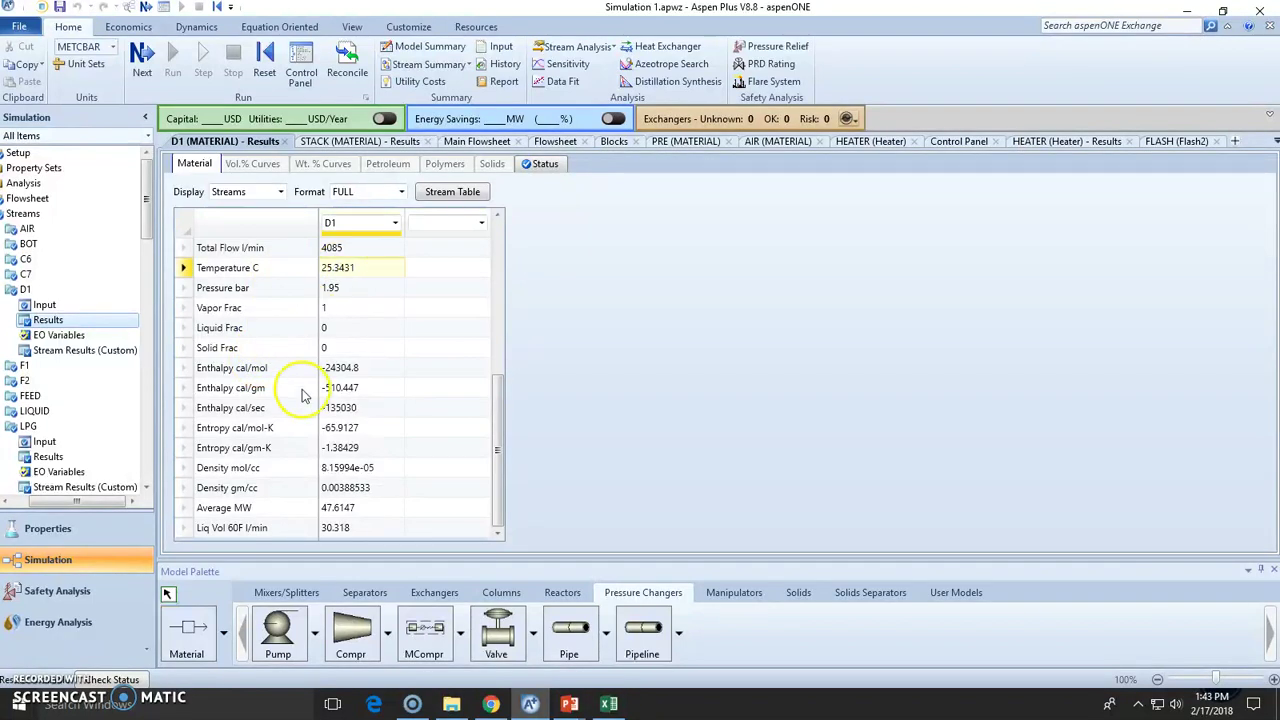
click(302, 143)
- Open stream F2's results to check its temperature of 113.747 C, then revisit D1
click(480, 141)
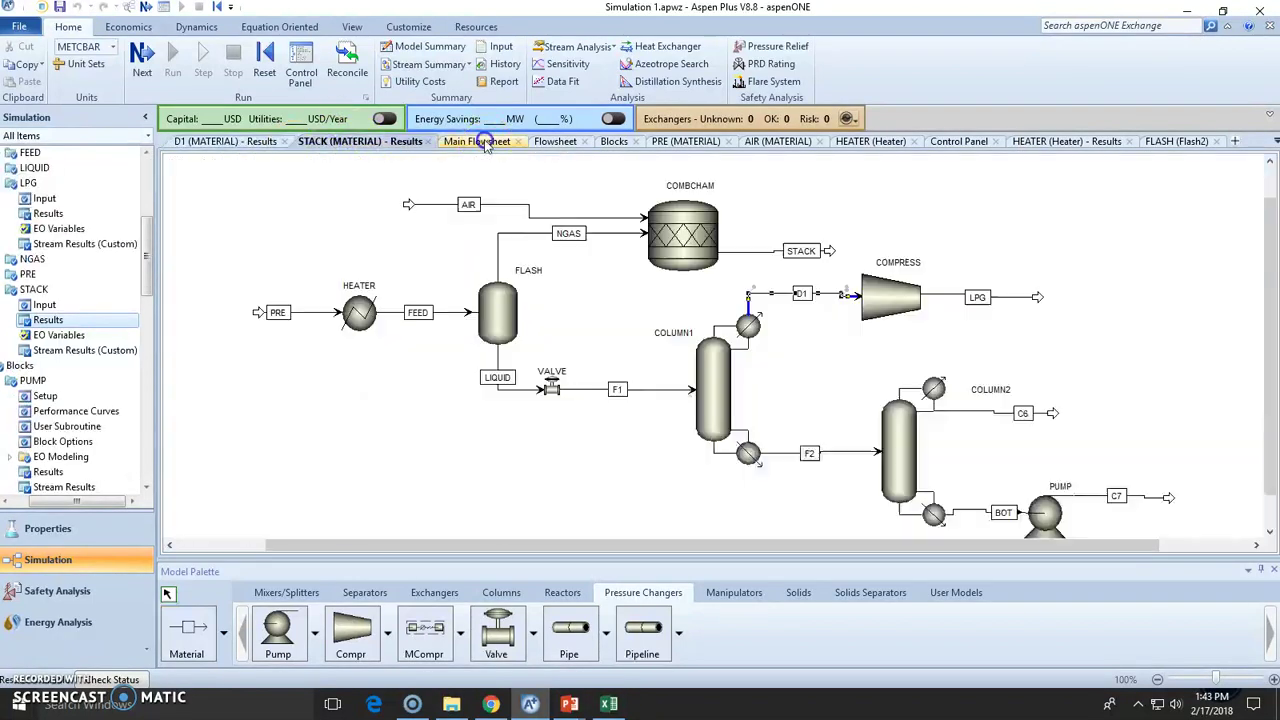
double_click(773, 462)
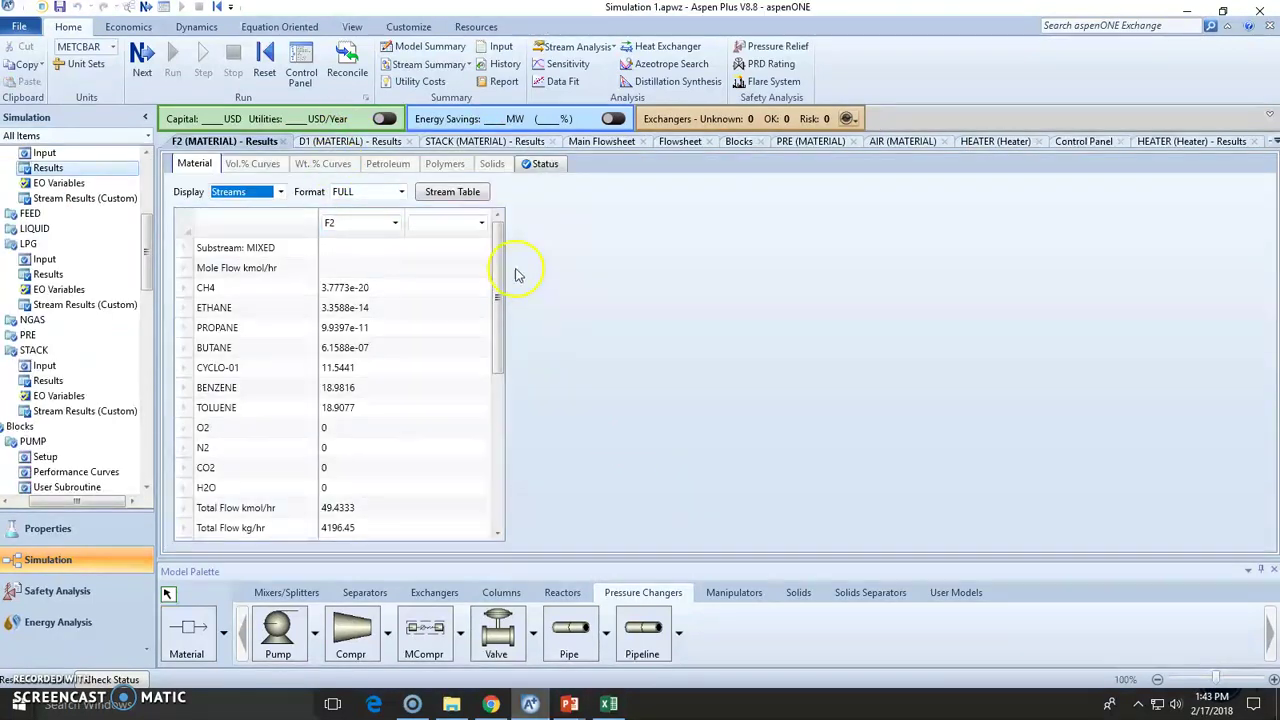
drag(500, 290, 503, 343)
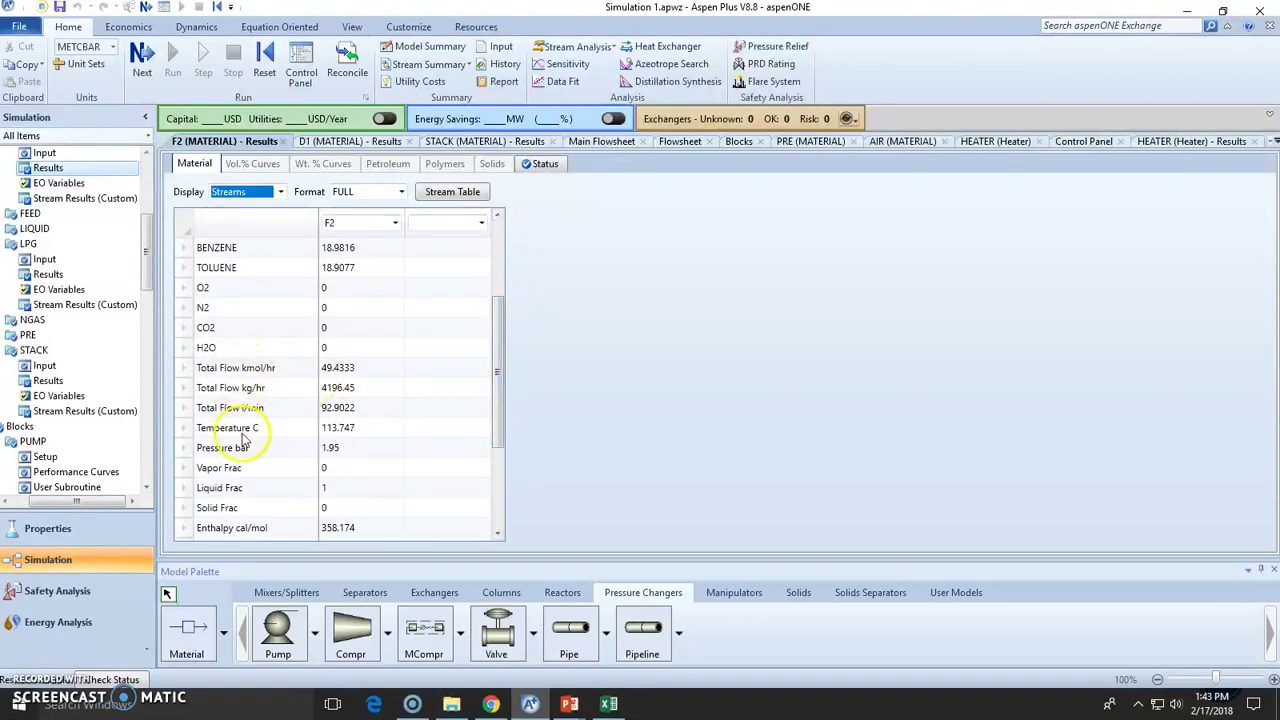
click(312, 430)
click(338, 430)
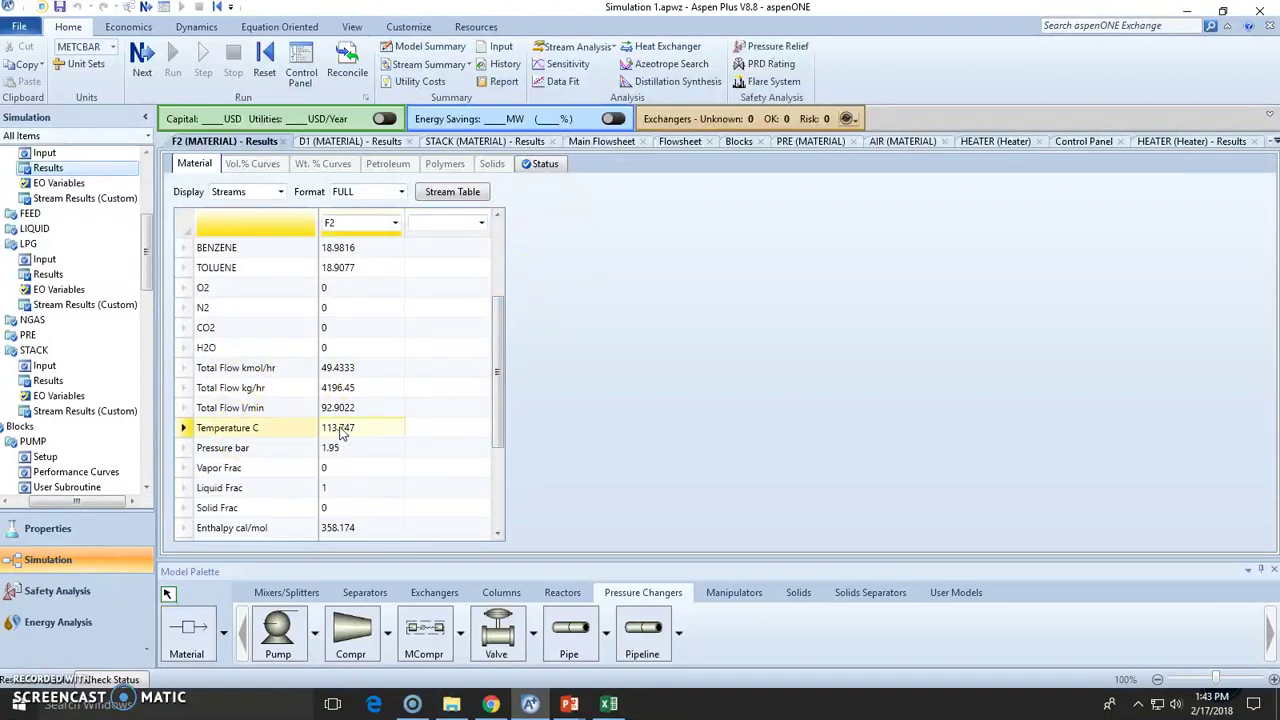
click(361, 147)
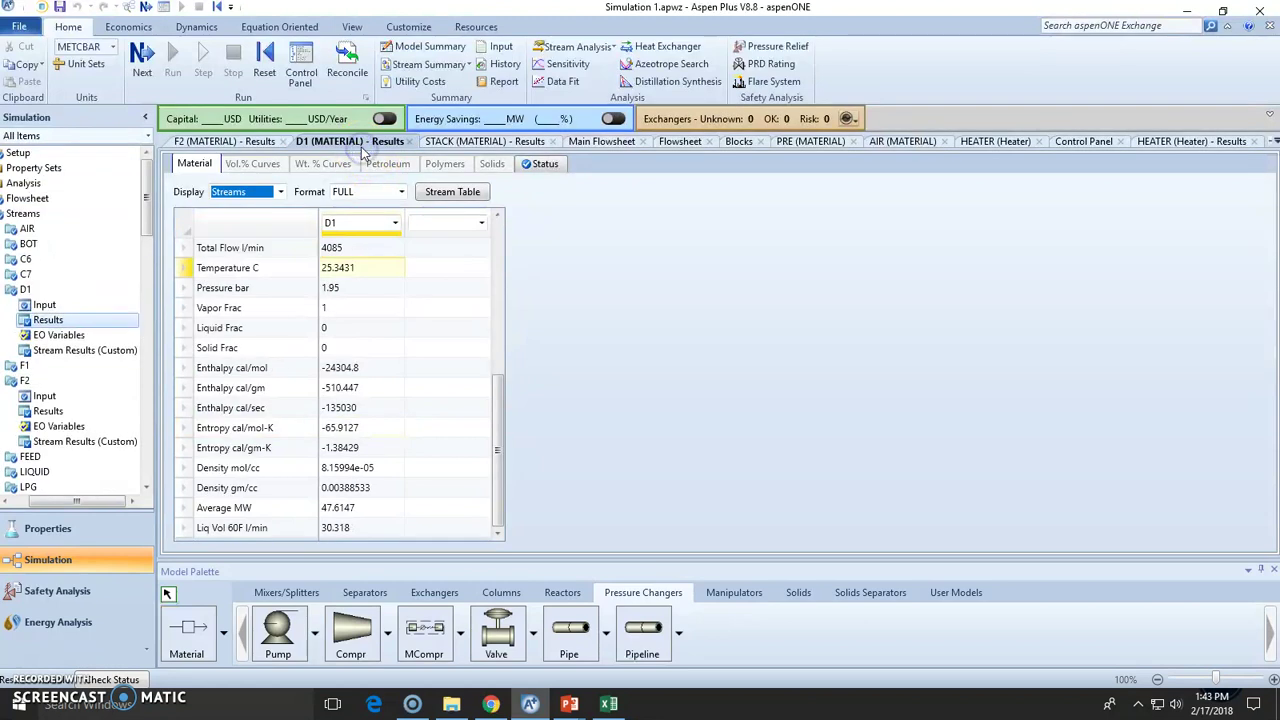
click(452, 146)
click(601, 141)
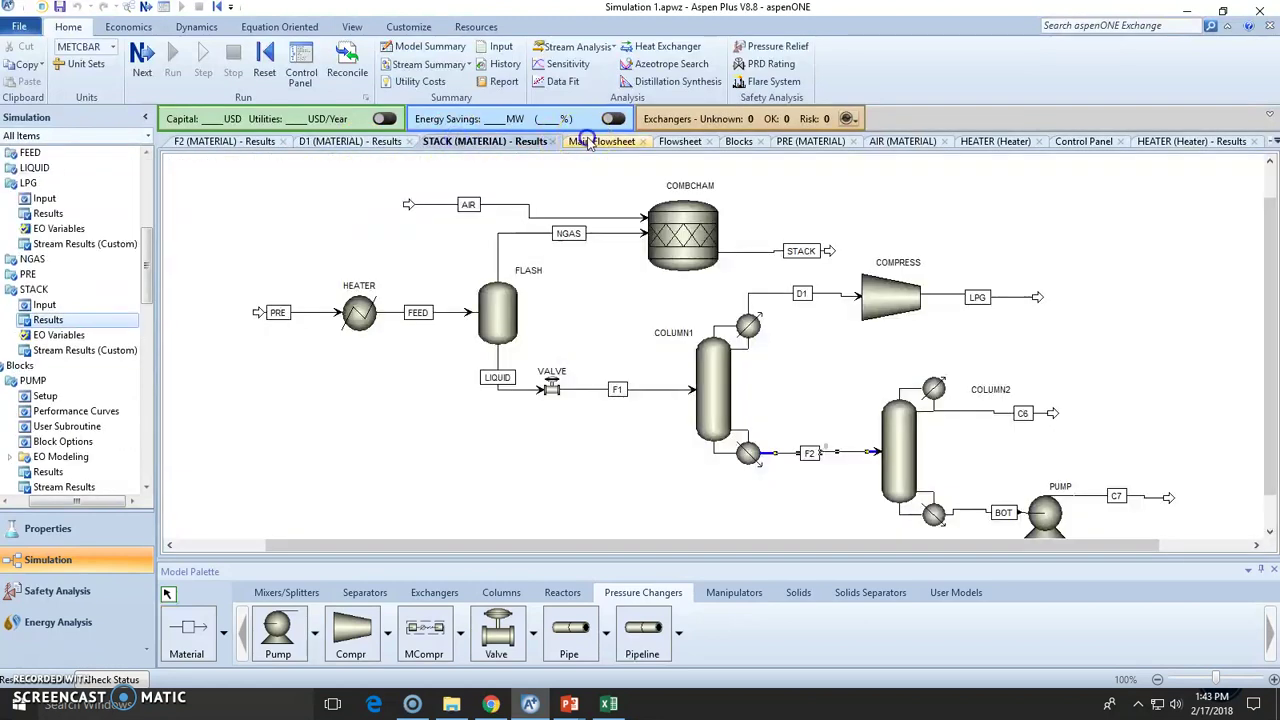
- Review COLUMN1's feed and product streams, close the F2 results, and return to the flowsheet
click(712, 378)
double_click(712, 378)
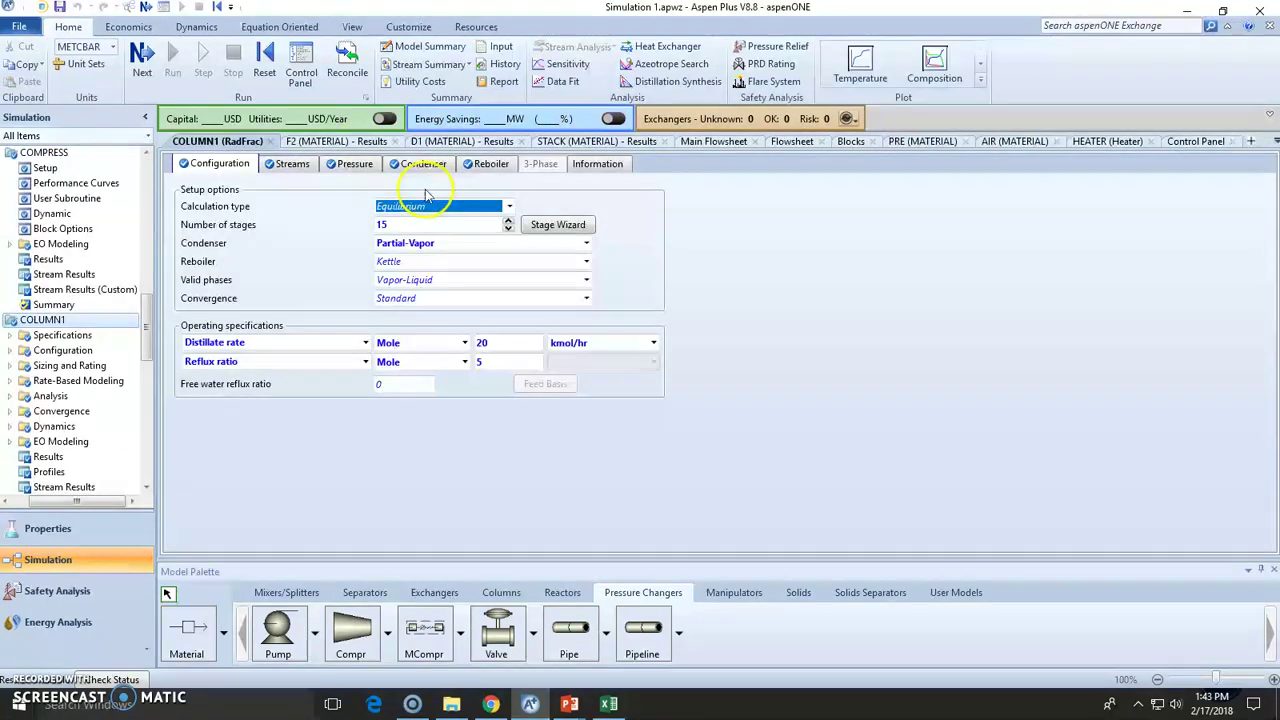
click(293, 164)
click(323, 143)
click(395, 141)
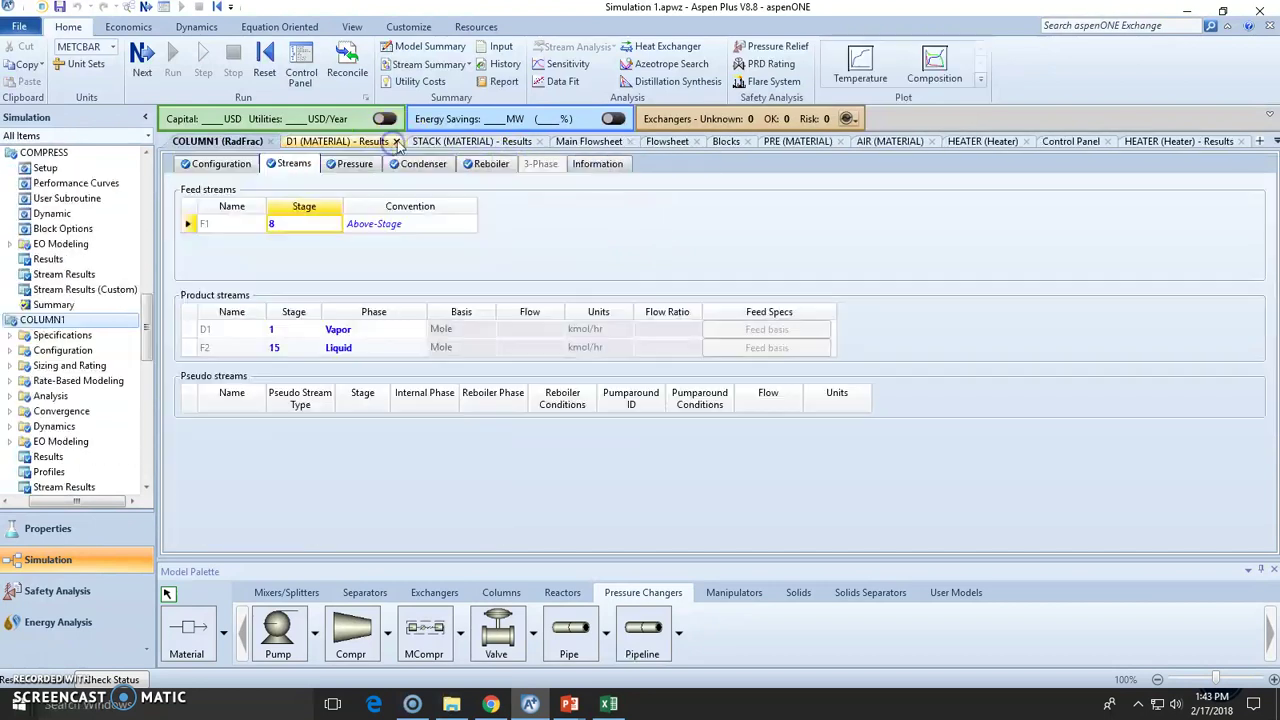
click(430, 141)
click(588, 141)
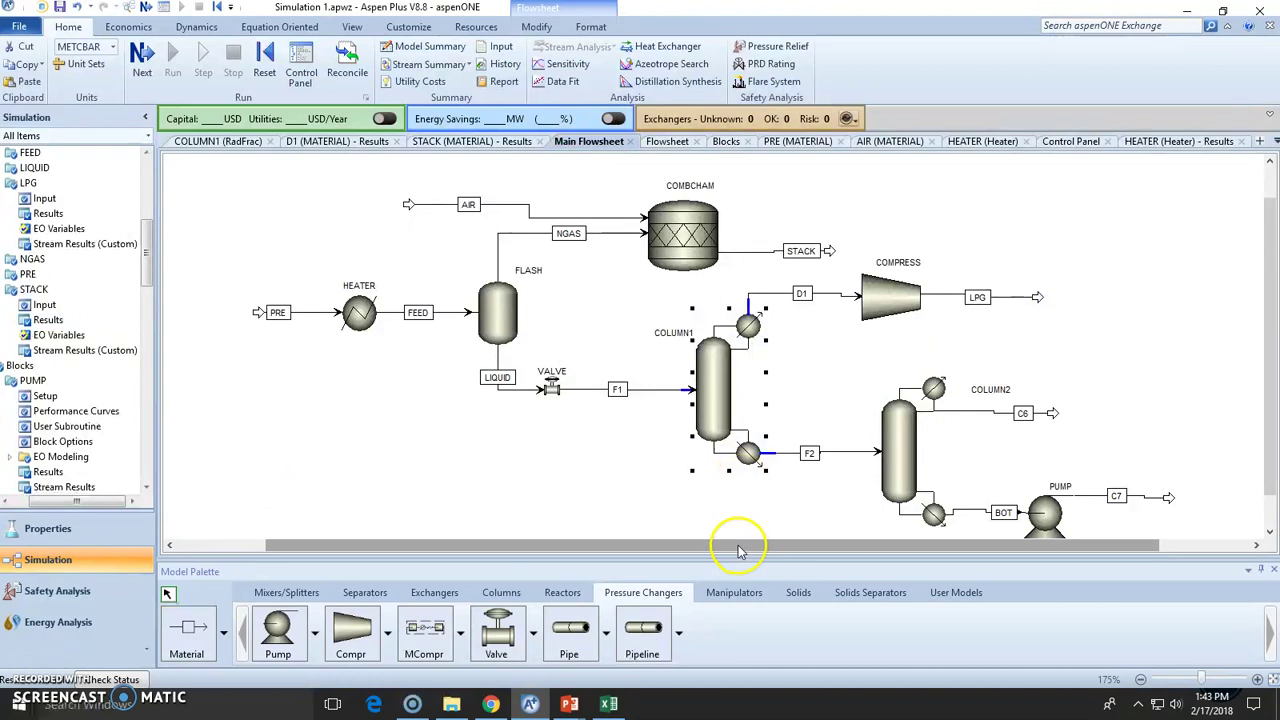
- Open the C6 stream results and select its CH4 through TOLUENE flows
drag(737, 543, 827, 543)
scroll(1266, 431, down, 2)
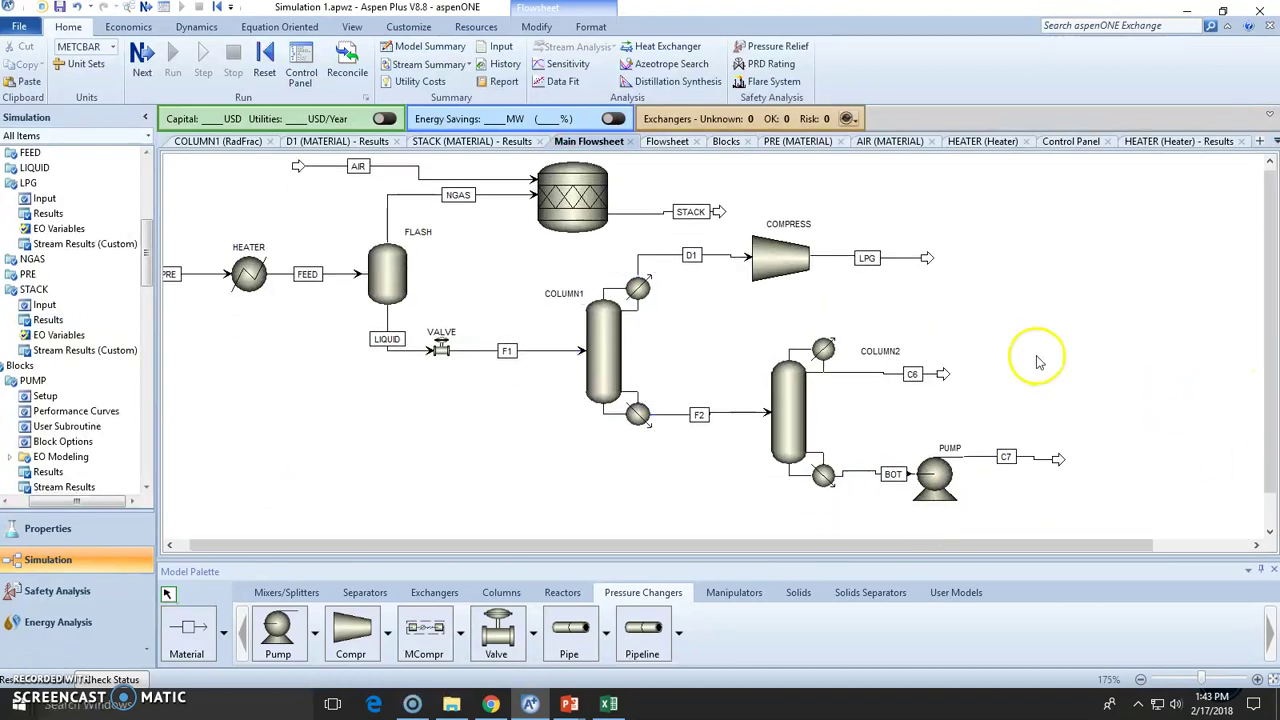
click(878, 375)
double_click(879, 375)
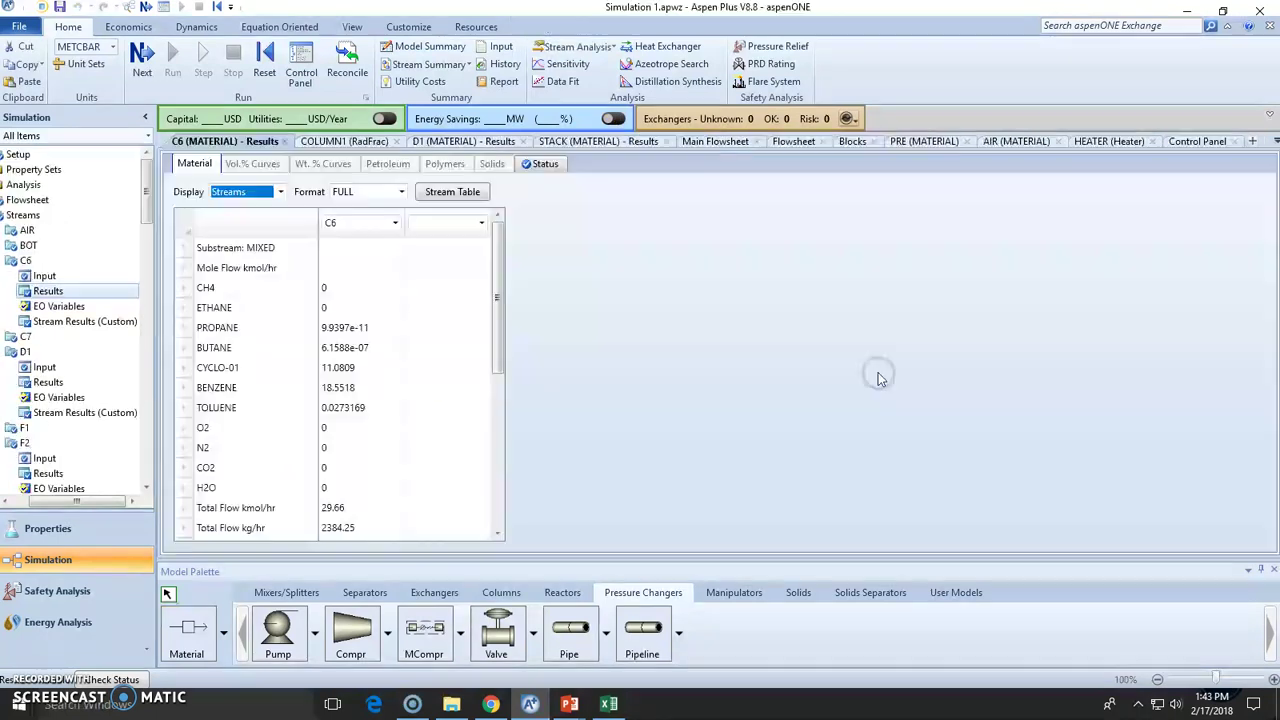
drag(266, 290, 345, 416)
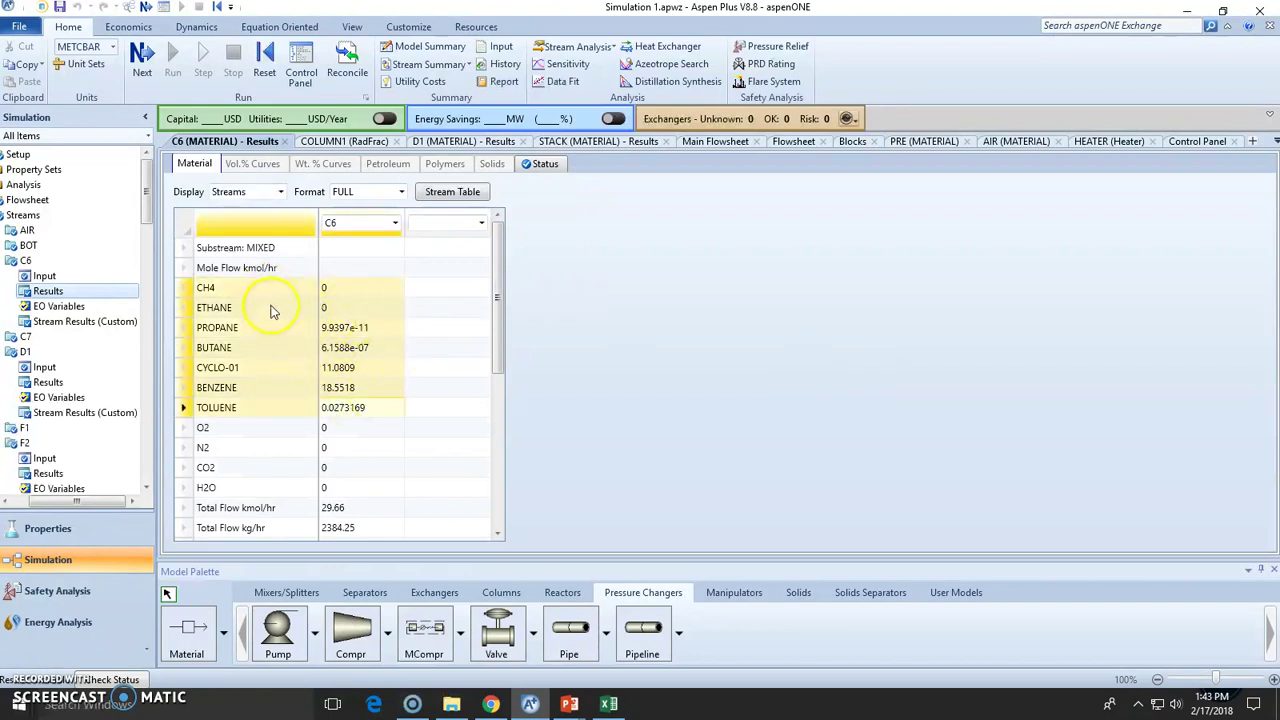
- Inspect C6's CH4, ETHANE, PROPANE and BUTANE flow values
click(390, 290)
click(378, 310)
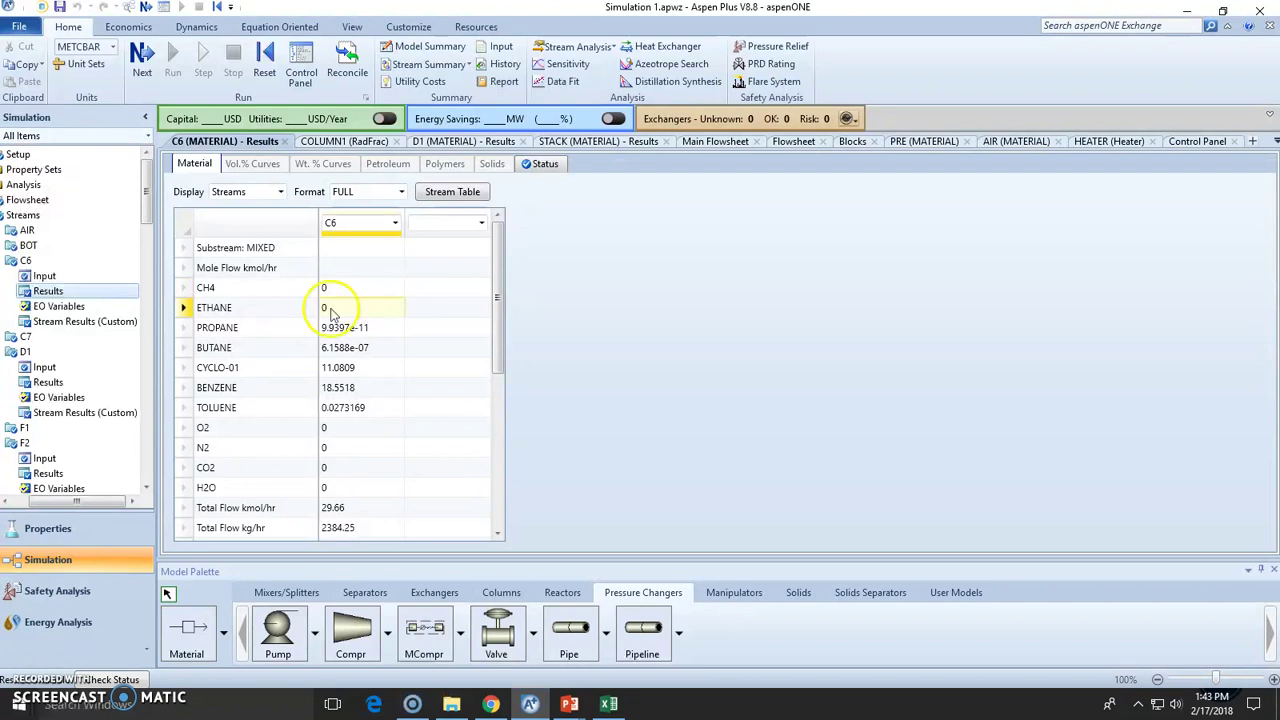
shift+click(371, 311)
click(240, 327)
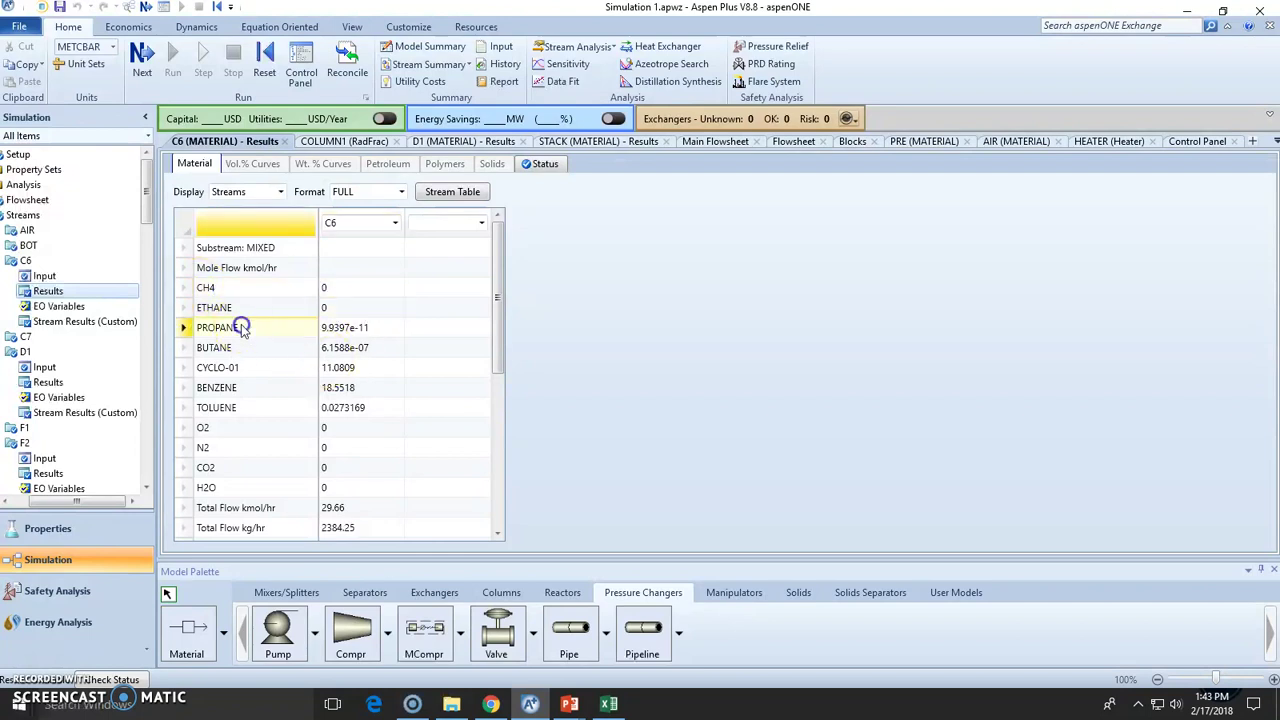
click(360, 328)
shift+click(368, 347)
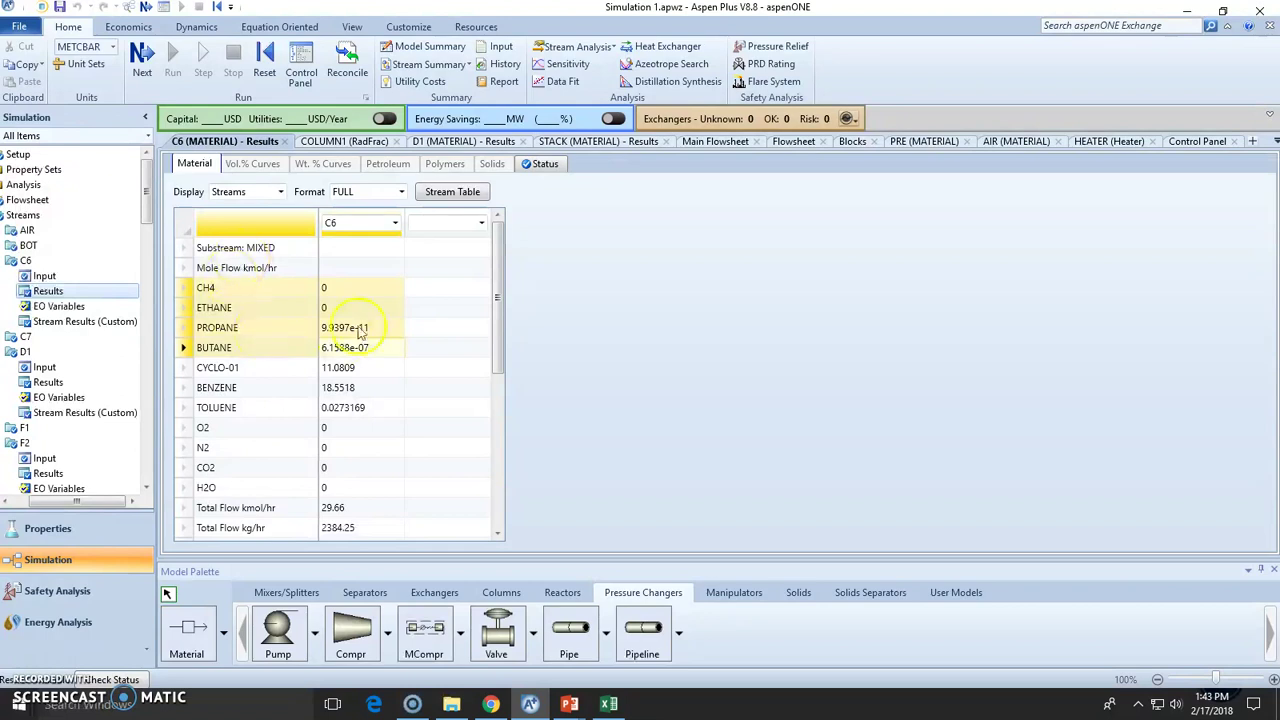
- Check cyclohexane 11.0809 and benzene 18.5518 kmol/hr plus toluene, then close COLUMN1
click(262, 375)
click(340, 368)
click(294, 391)
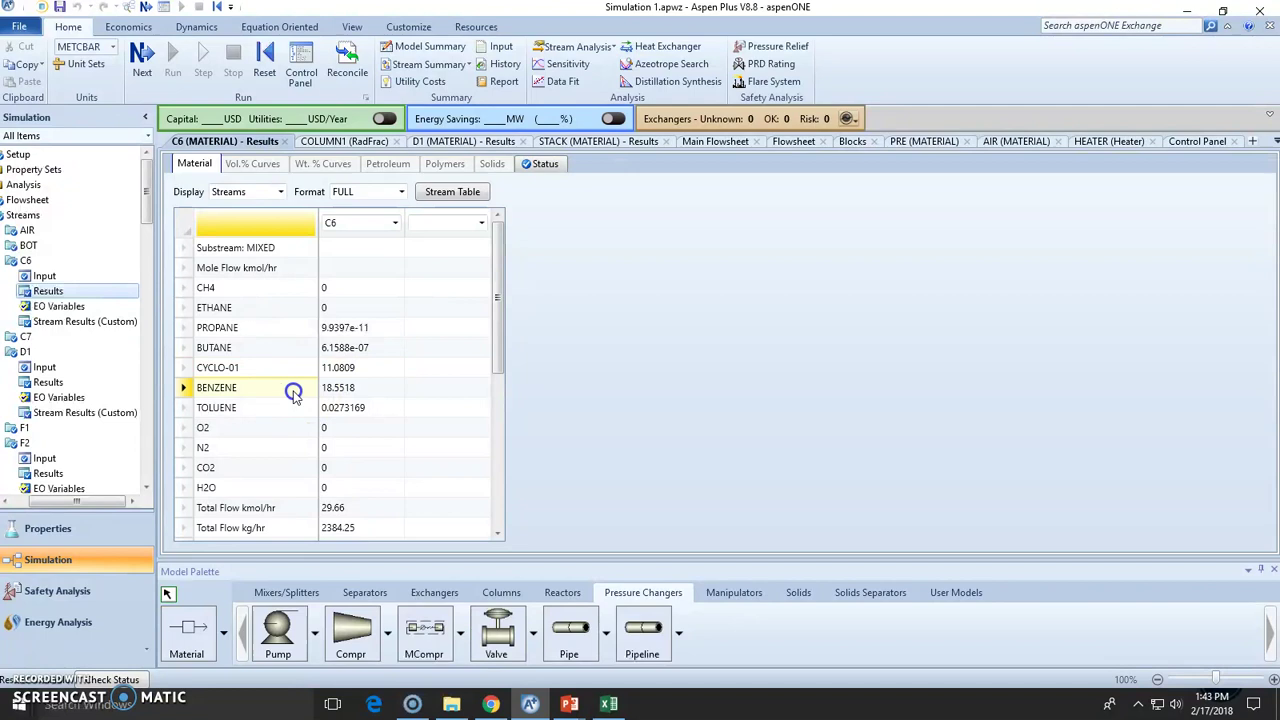
click(358, 393)
click(268, 410)
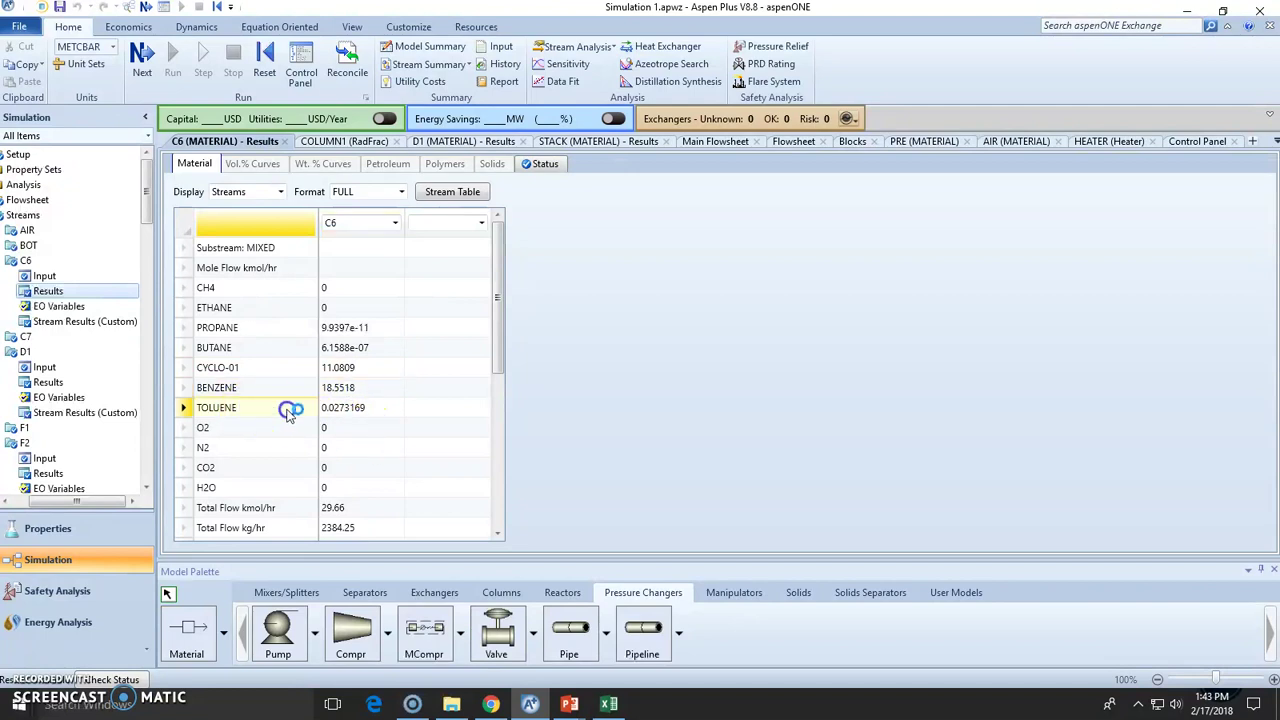
click(350, 412)
drag(268, 370, 251, 385)
drag(345, 369, 363, 389)
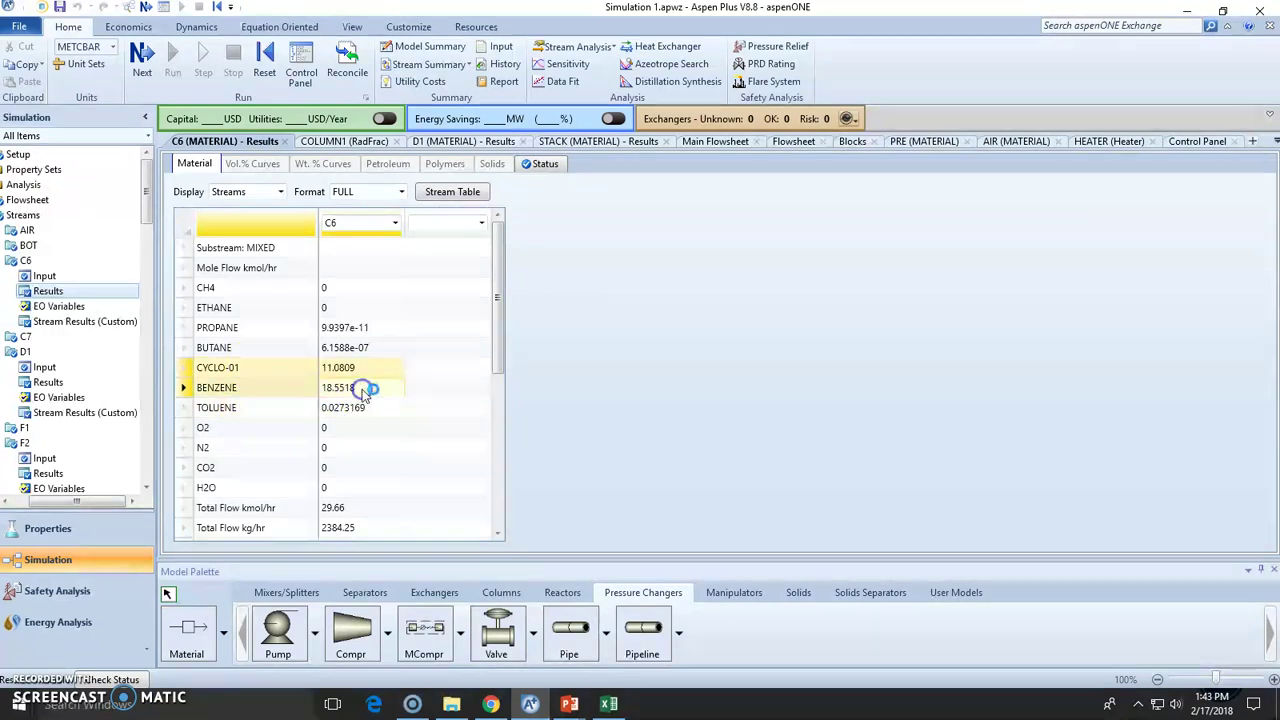
click(337, 142)
click(396, 142)
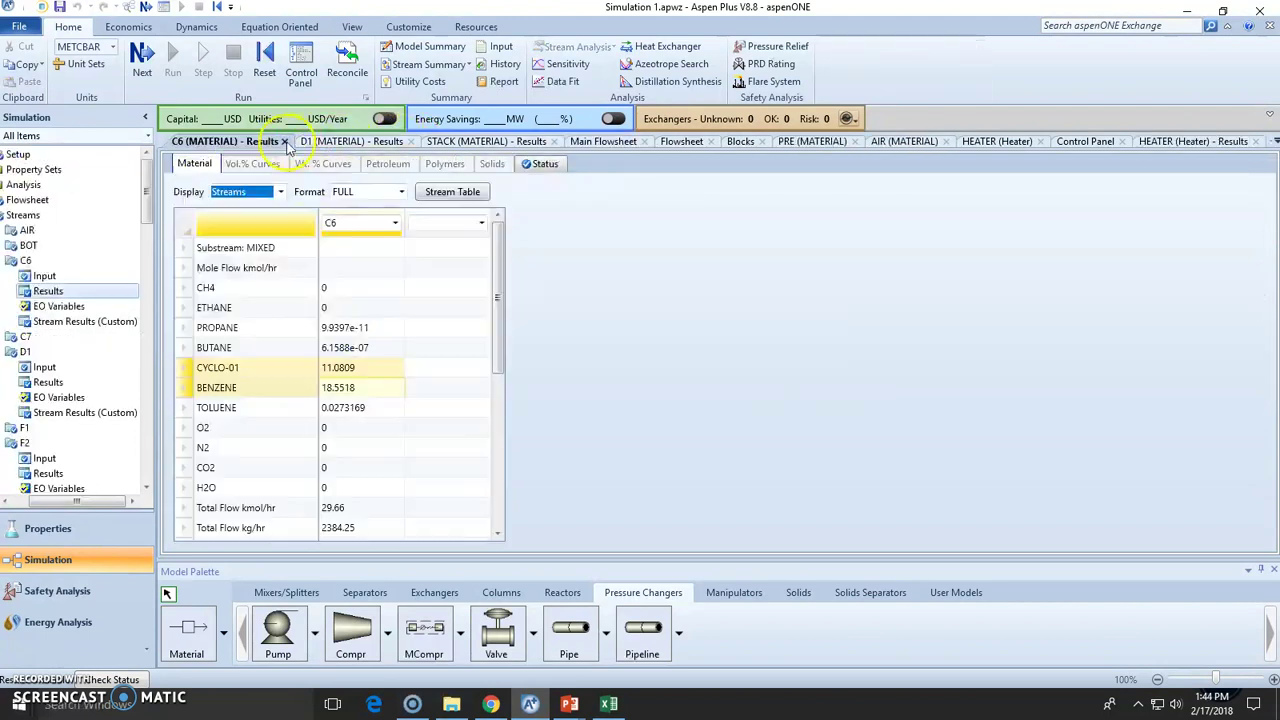
- Check C7's toluene 18.8804, cyclohexane 0.463146 and benzene 0.42981 kmol/hr flows, then show D1 results
click(283, 142)
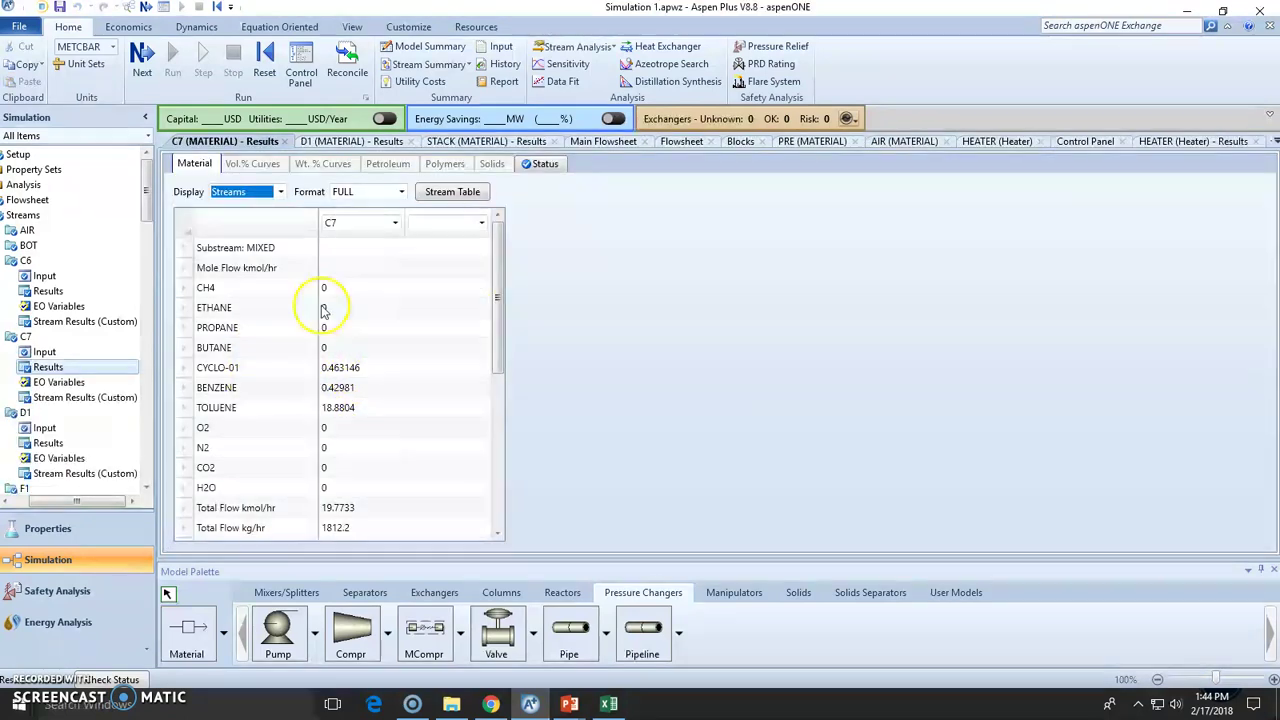
drag(323, 290, 383, 355)
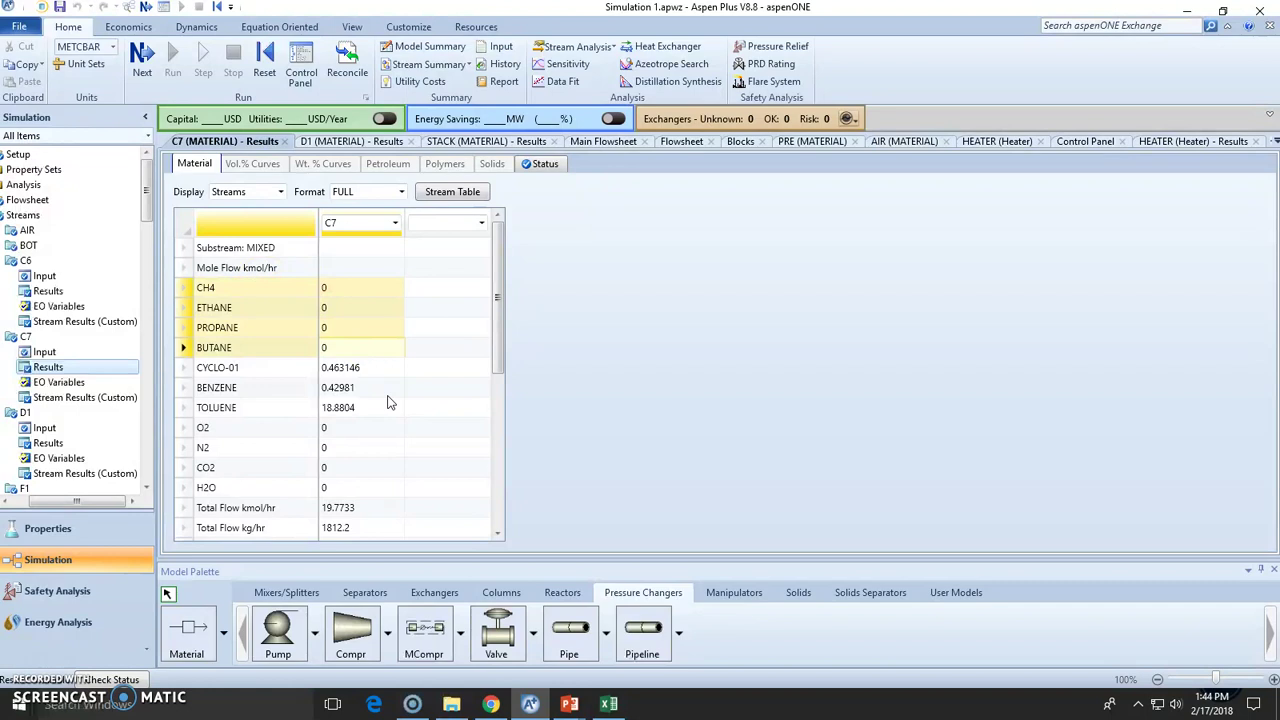
click(270, 364)
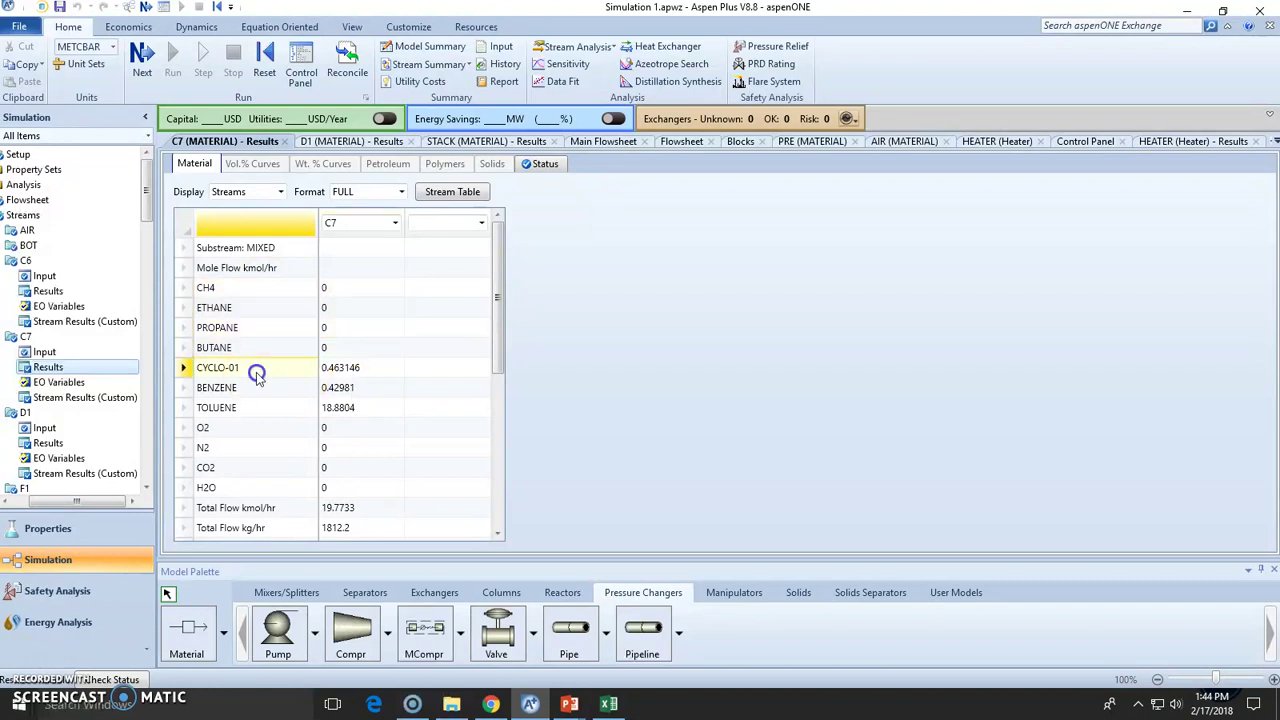
click(260, 390)
click(352, 389)
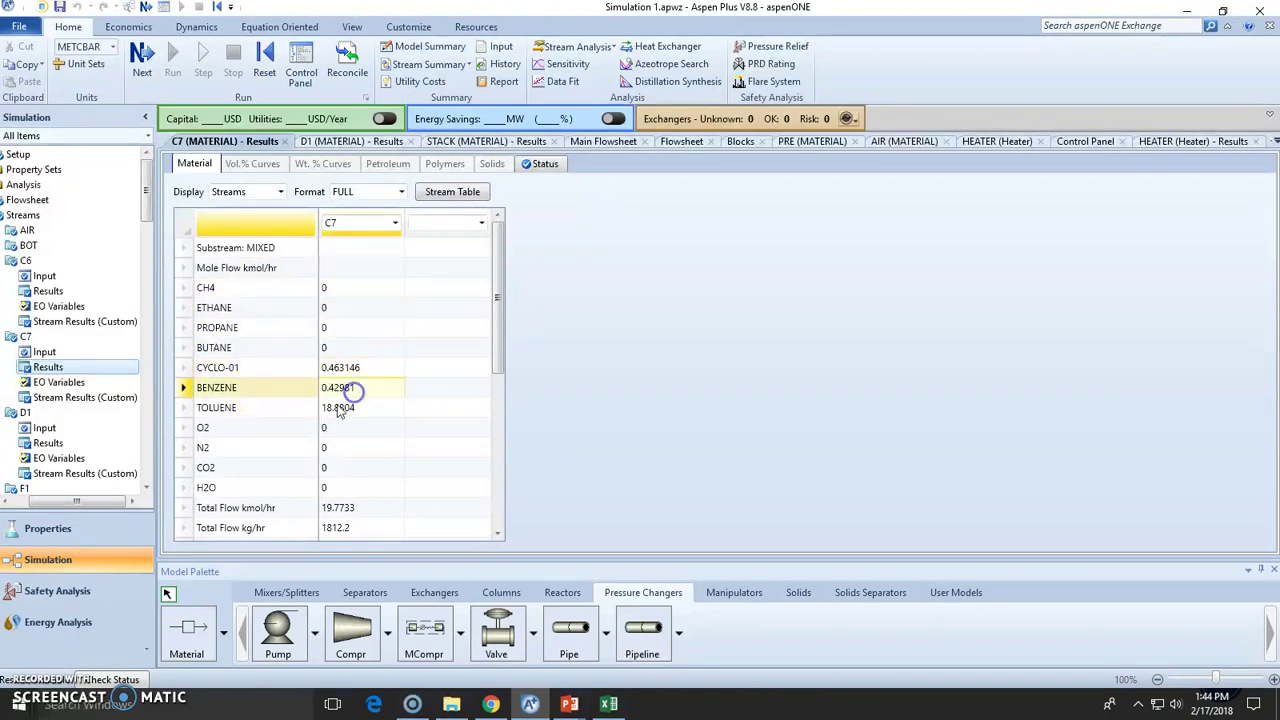
click(272, 408)
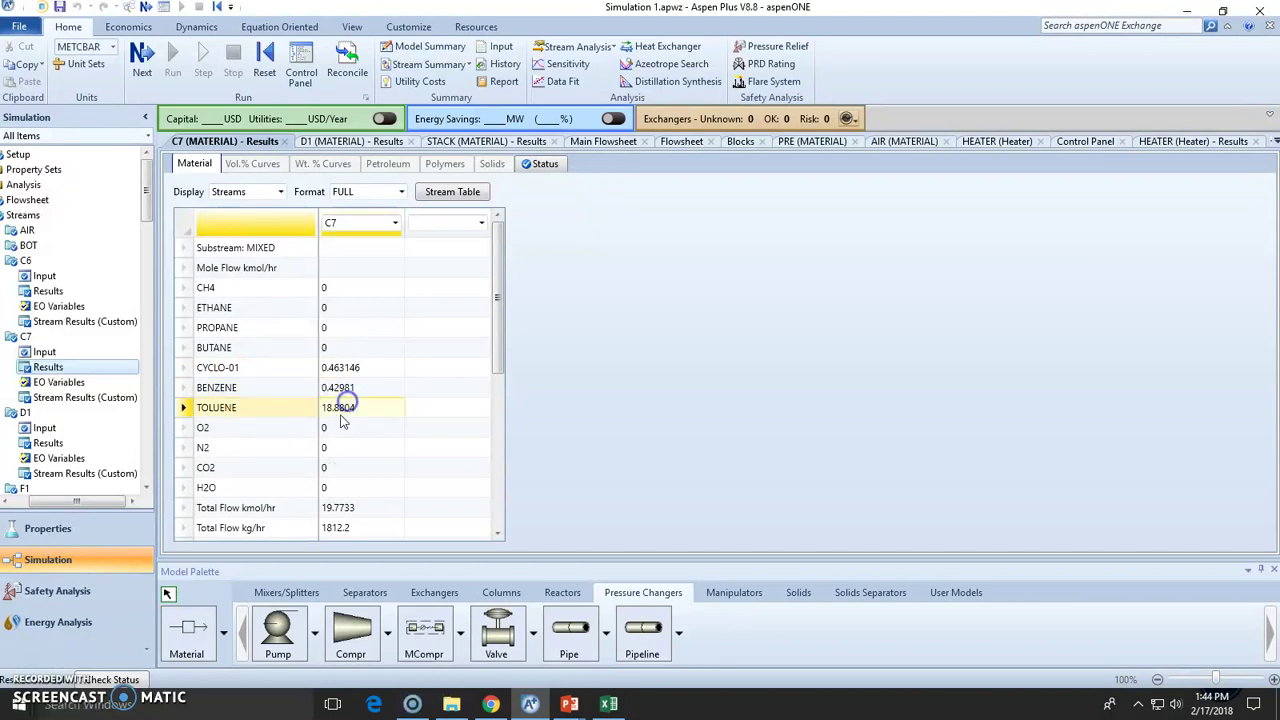
click(352, 143)
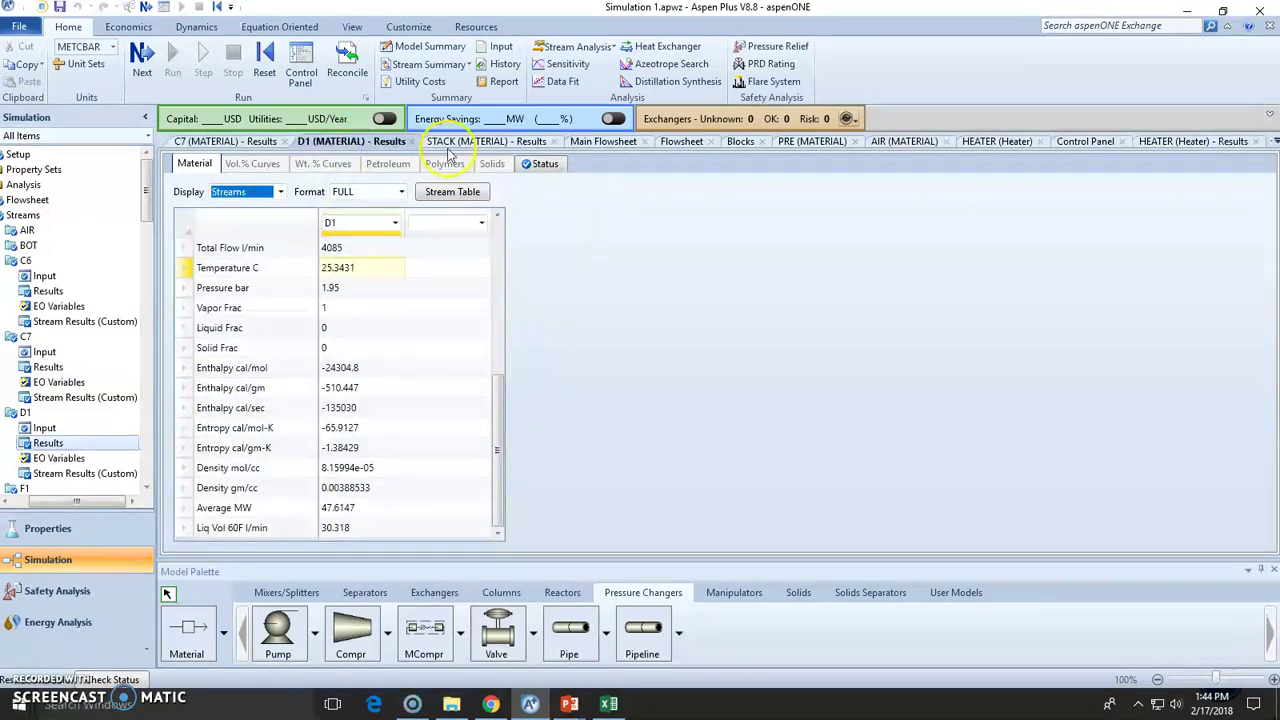
- Open the LPG stream's results from the flowsheet and highlight its CH4 through TOLUENE flows
click(455, 143)
click(604, 145)
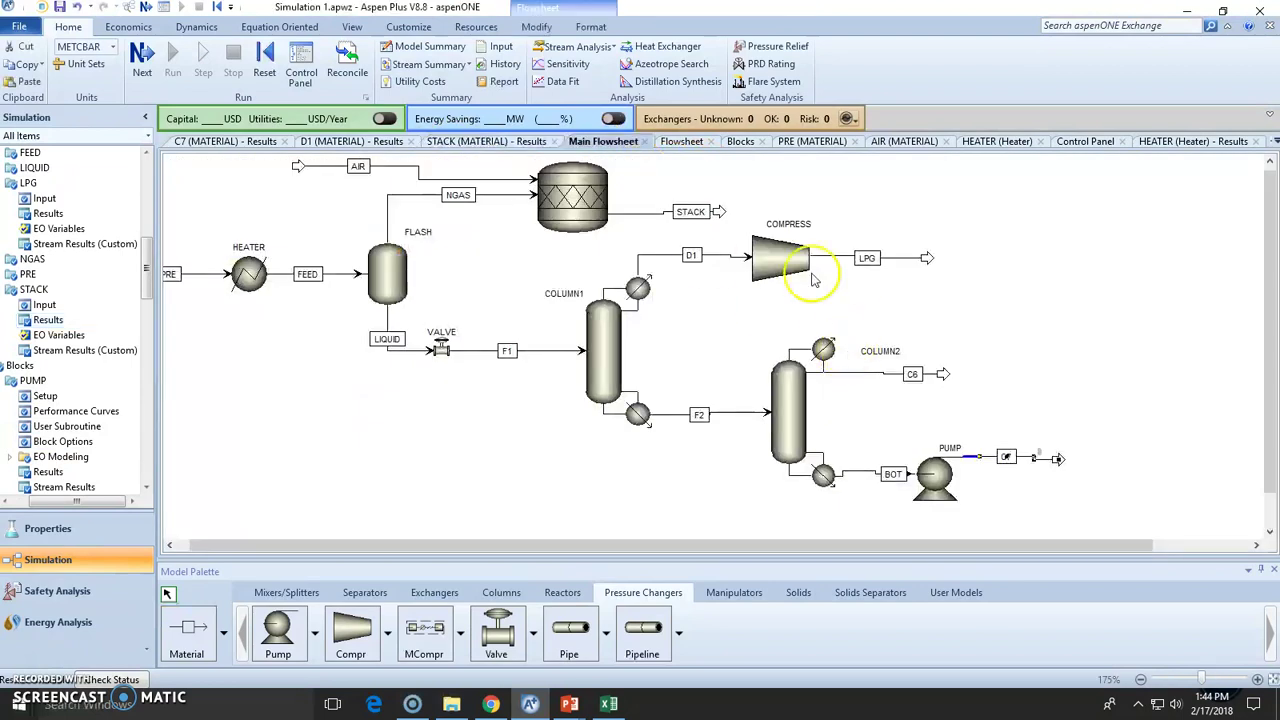
double_click(841, 255)
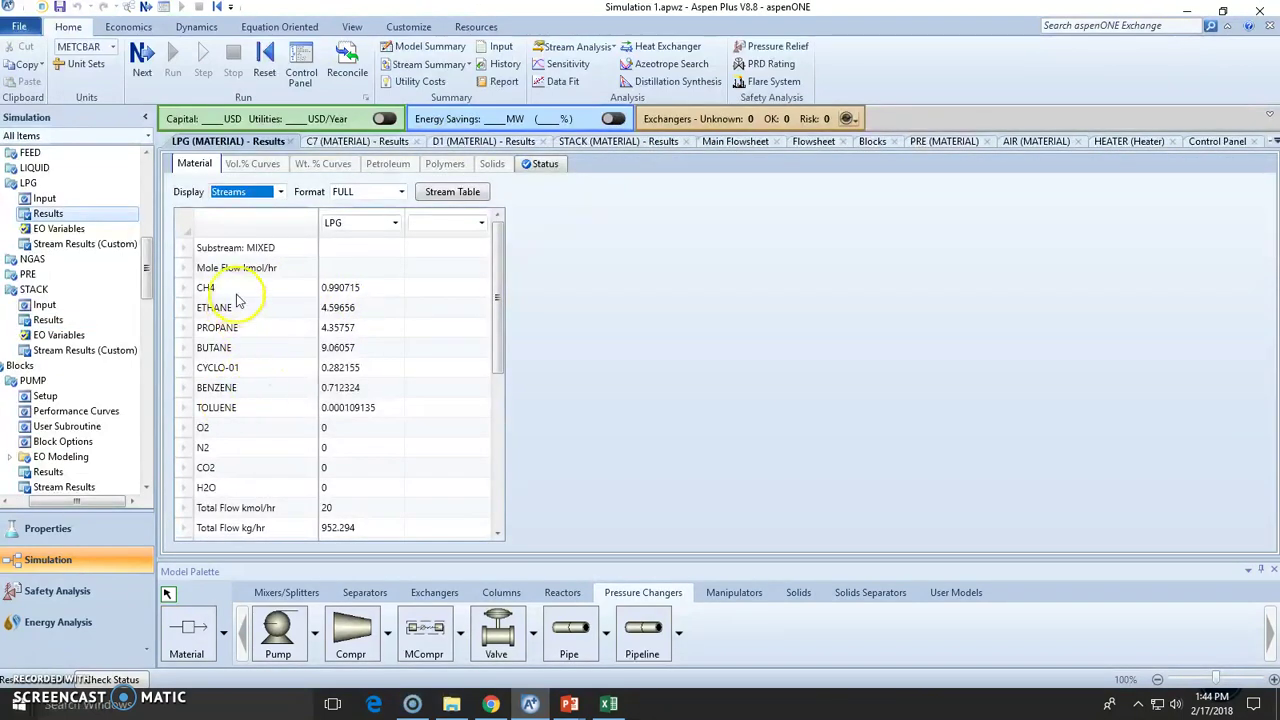
drag(212, 288, 365, 413)
- Pick out LPG's butane 9.06057 and ethane 4.59656 kmol/hr flows, then return to C7 results
right_click(272, 348)
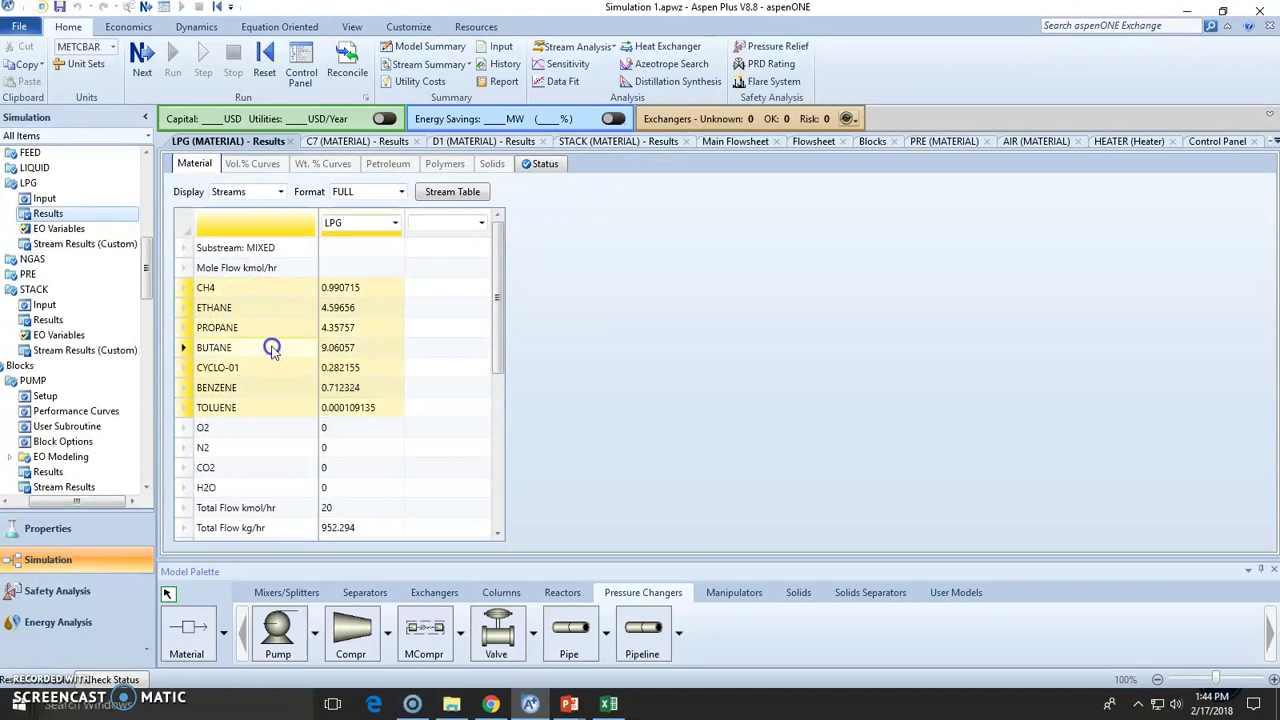
drag(272, 310, 330, 347)
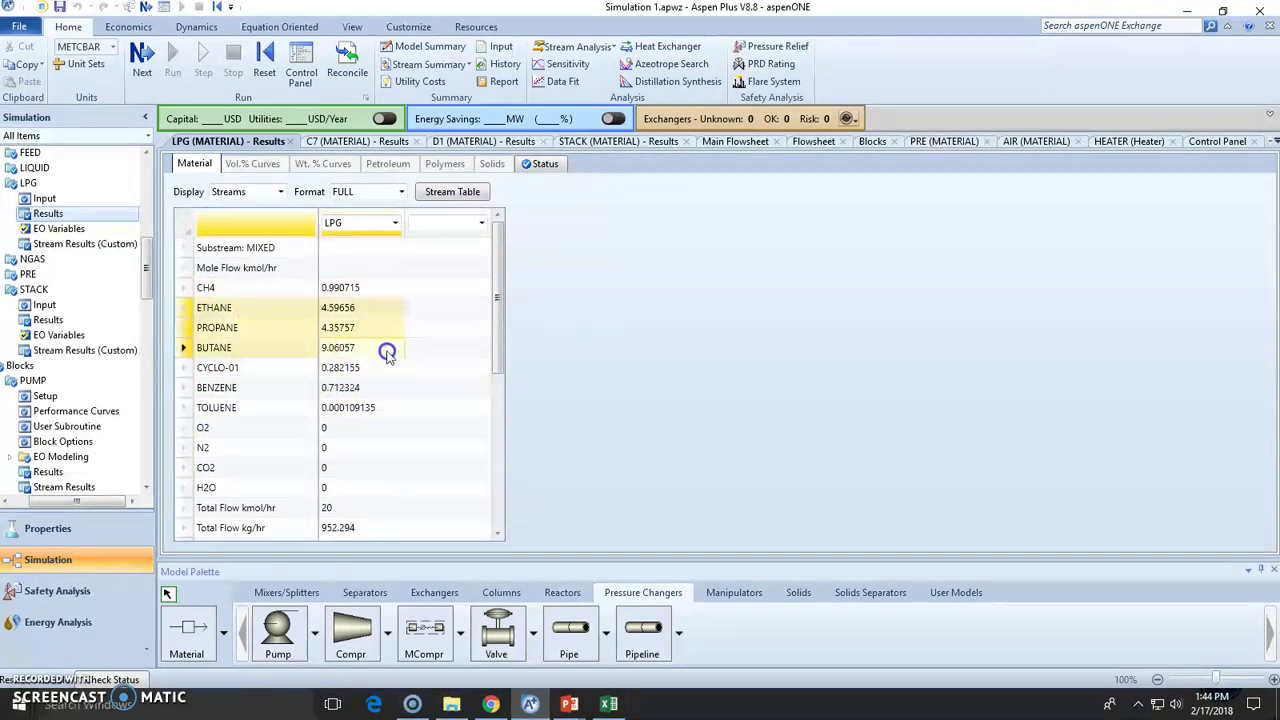
click(361, 374)
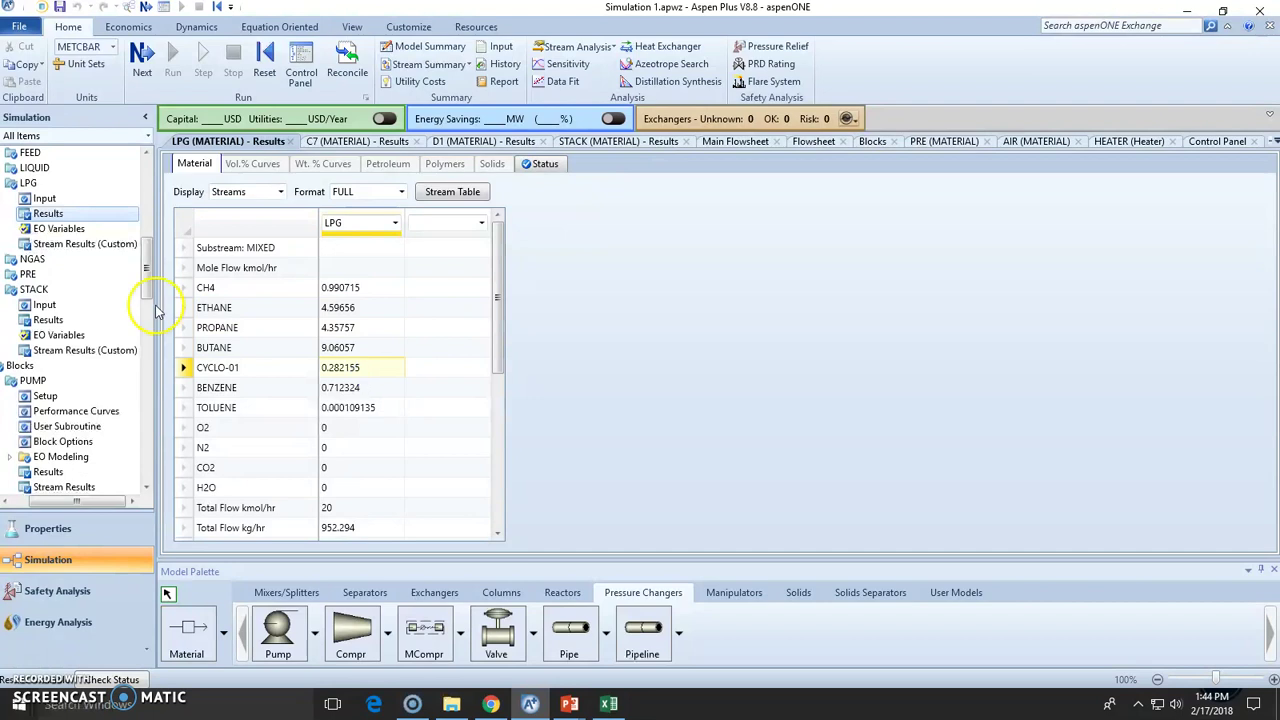
drag(220, 333, 372, 358)
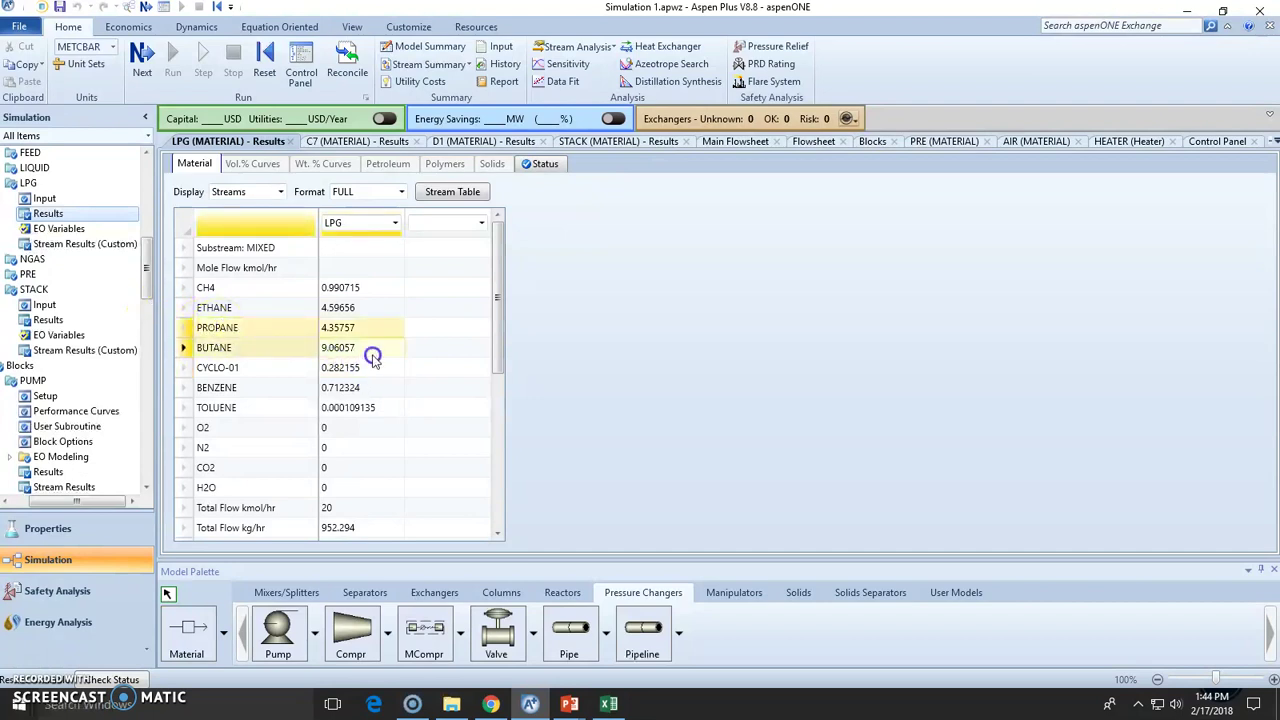
click(307, 309)
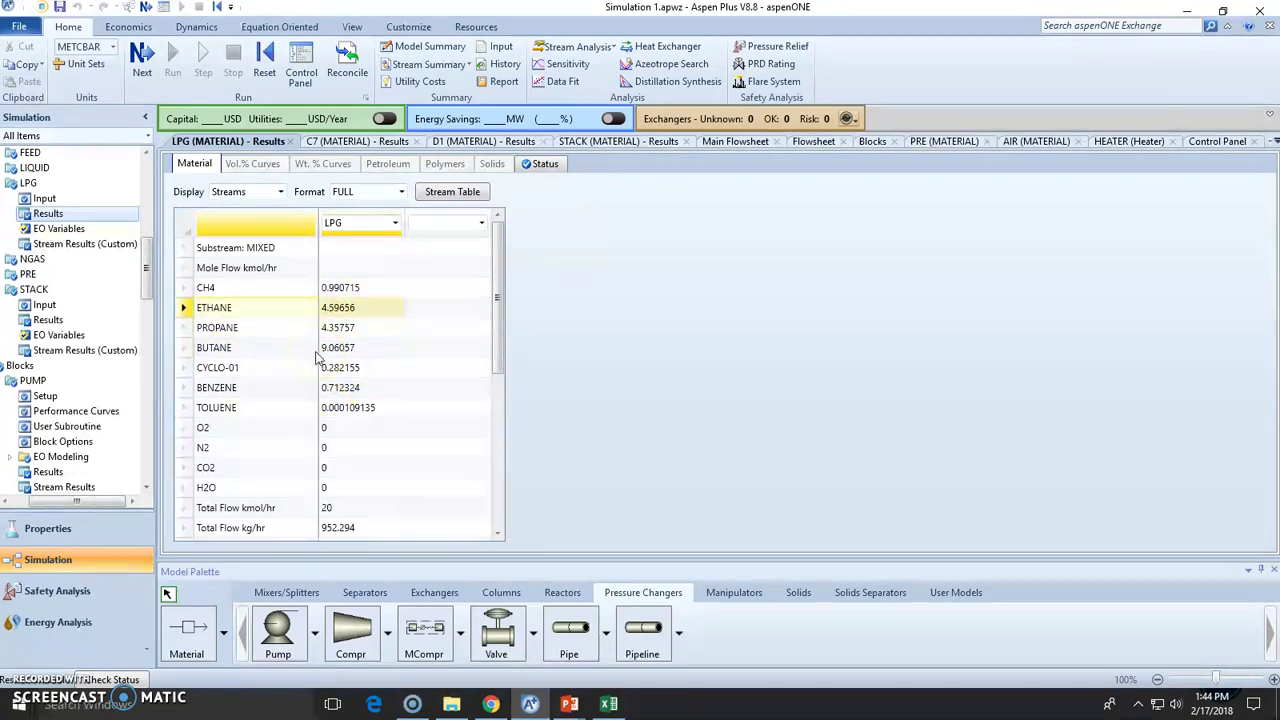
click(334, 145)
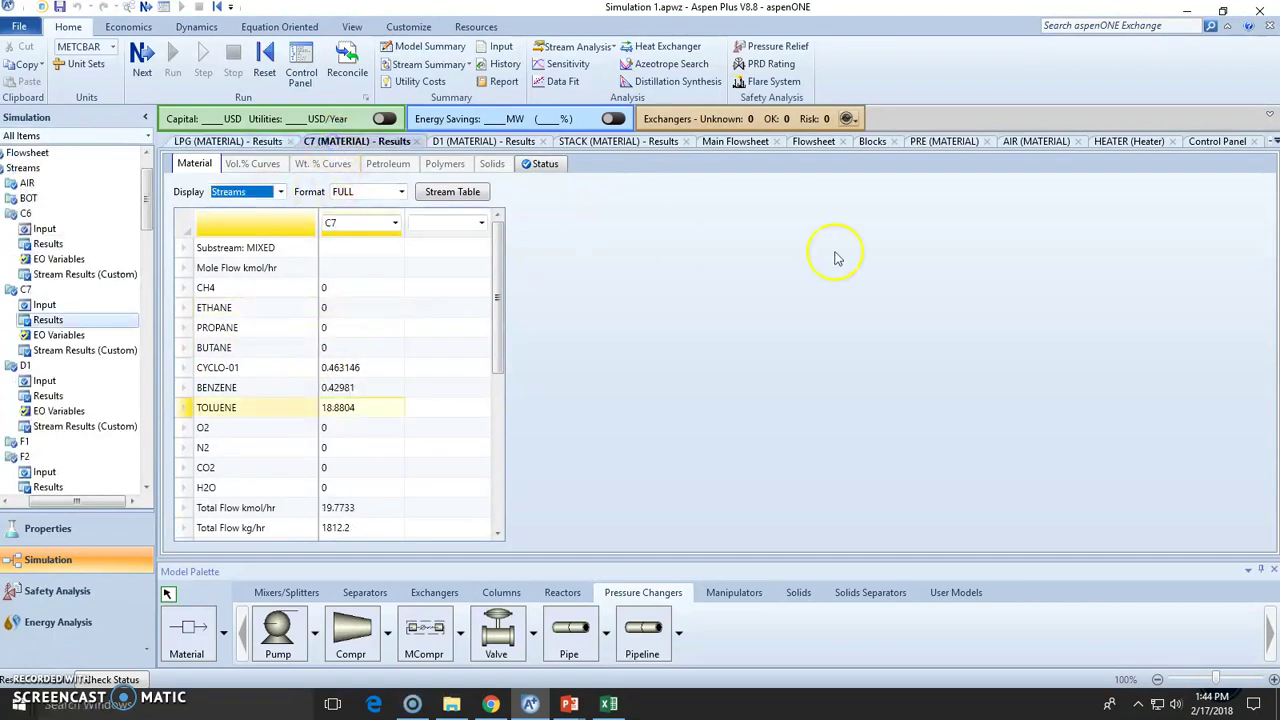
- Revisit D1 and STACK results, then reopen LPG results and highlight its CH4 and ETHANE flows
click(469, 143)
click(607, 143)
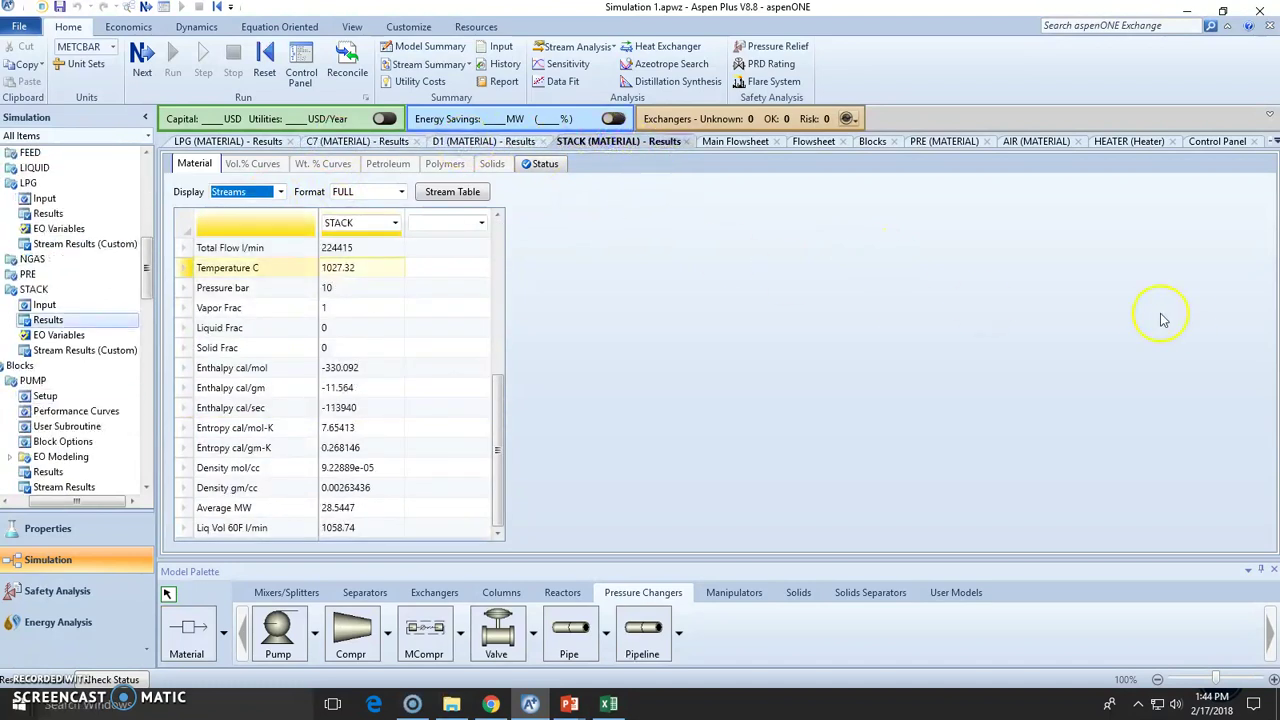
click(733, 141)
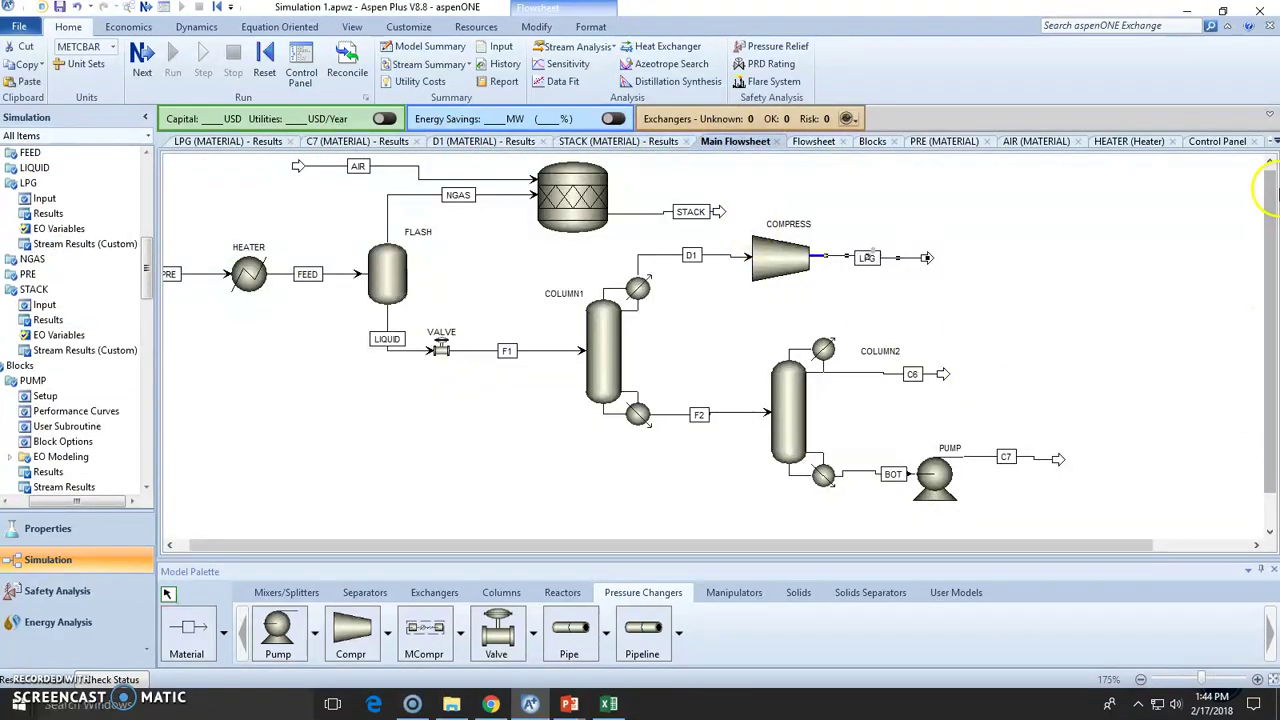
click(1271, 163)
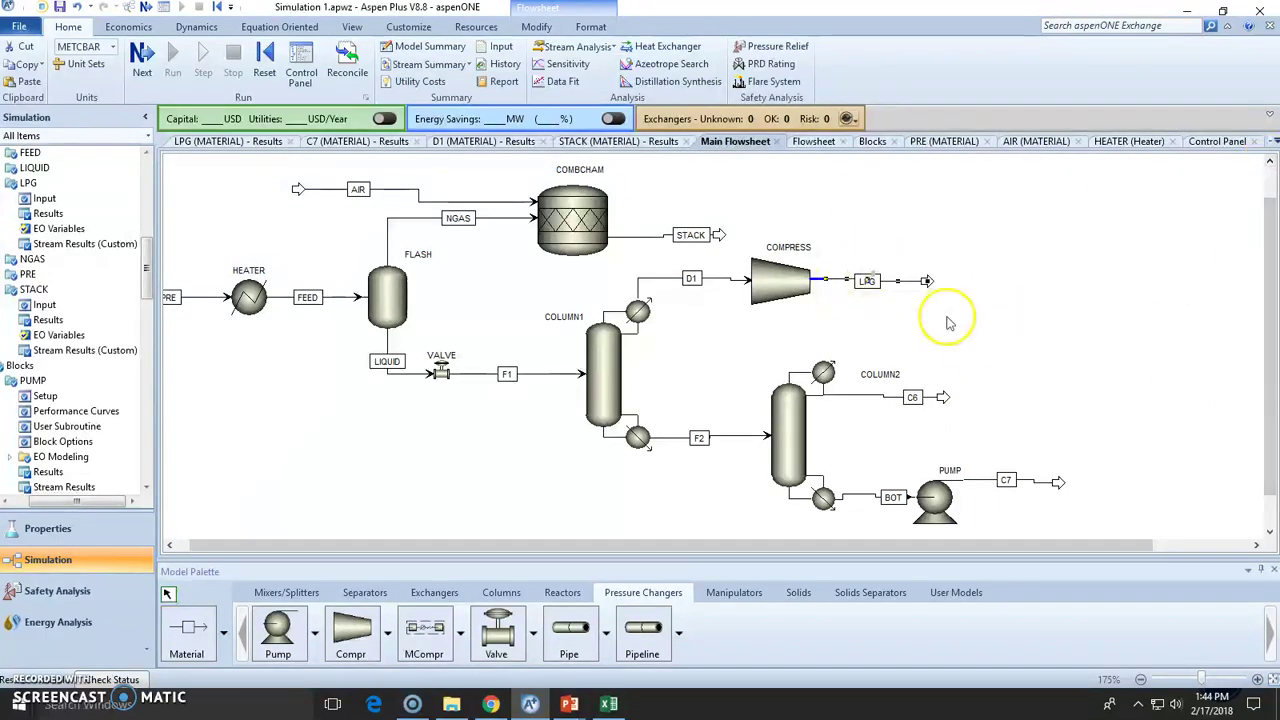
double_click(835, 283)
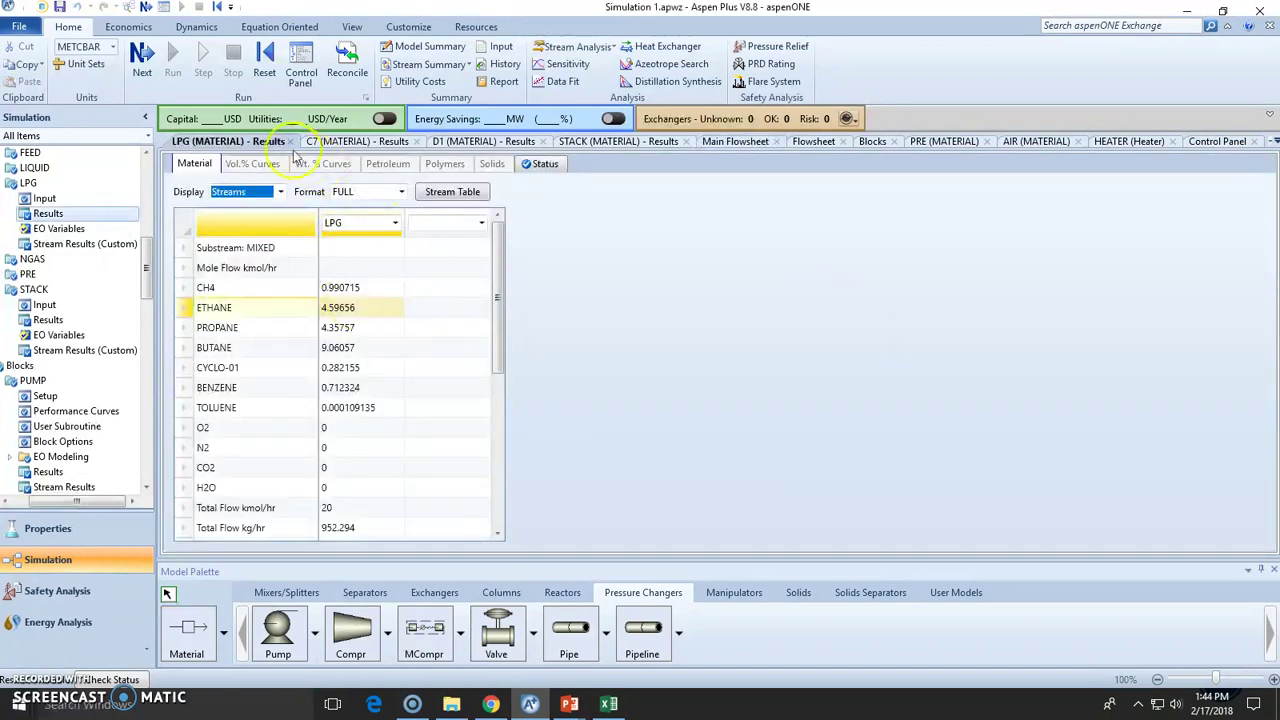
drag(243, 307, 250, 287)
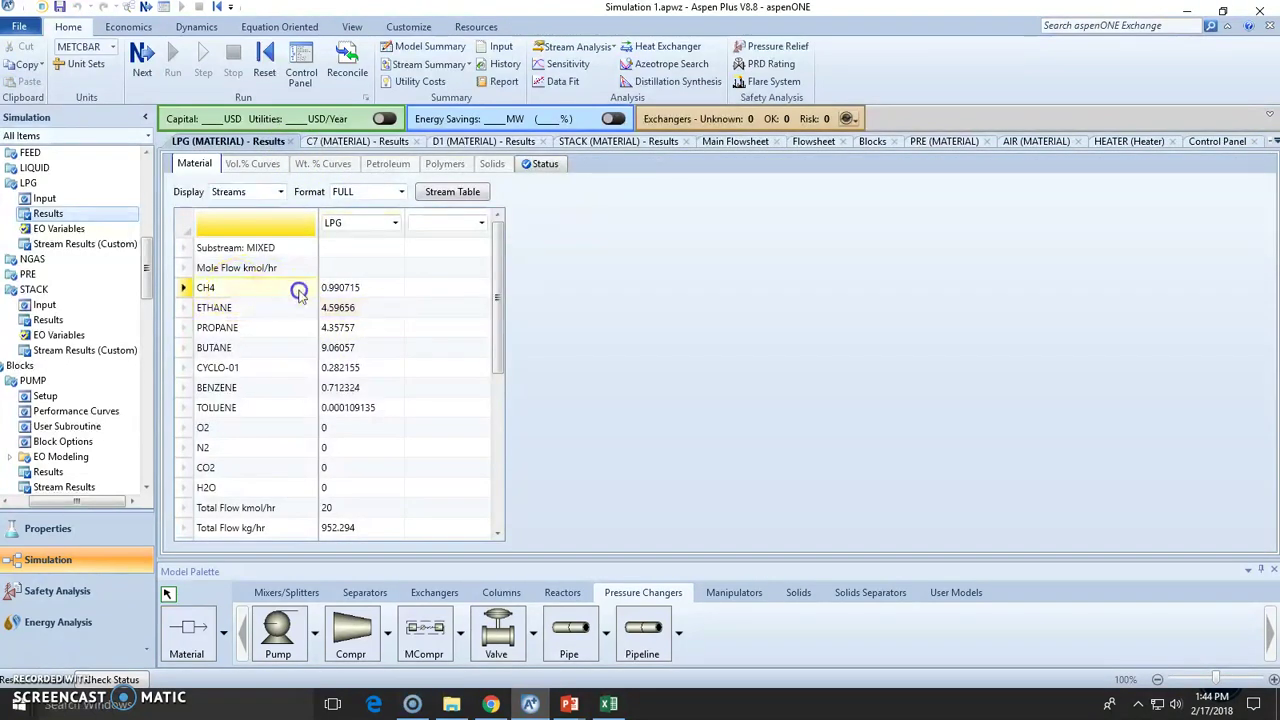
- Check C7 and STACK results, then review the AIR feed inputs (50 C, 10 bar, 1200 kmol/hr)
click(358, 143)
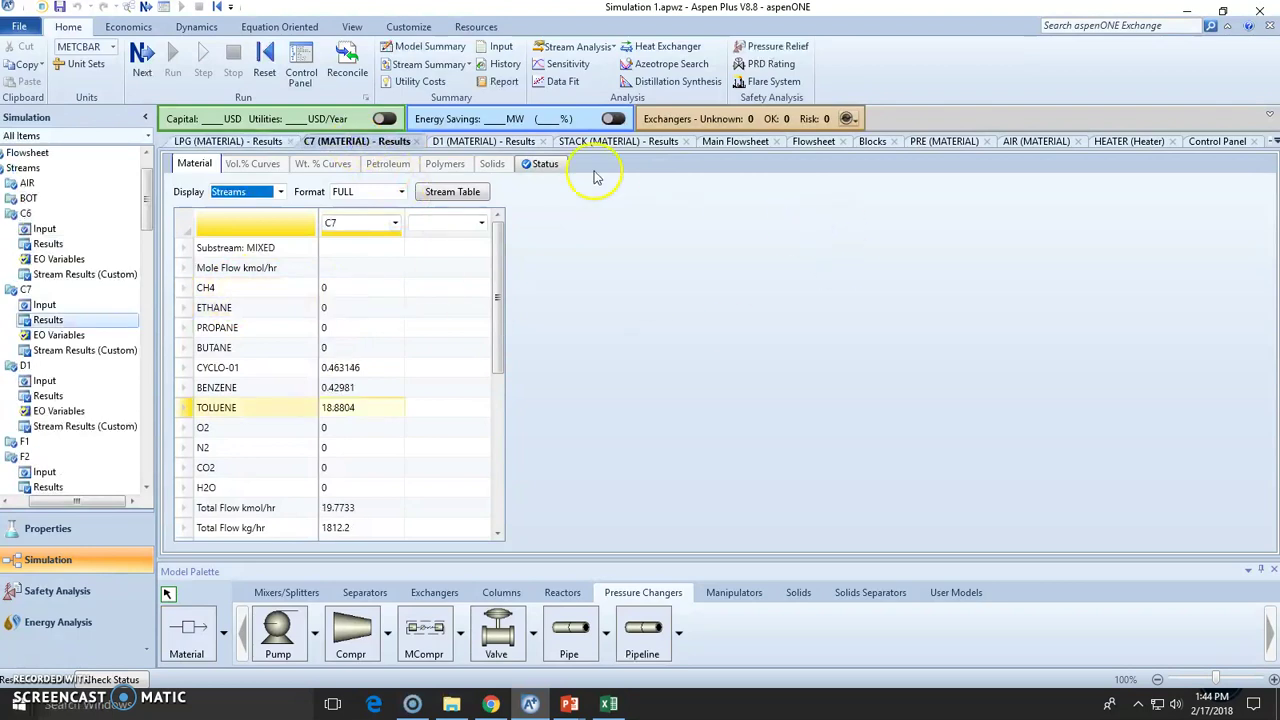
click(595, 143)
click(714, 141)
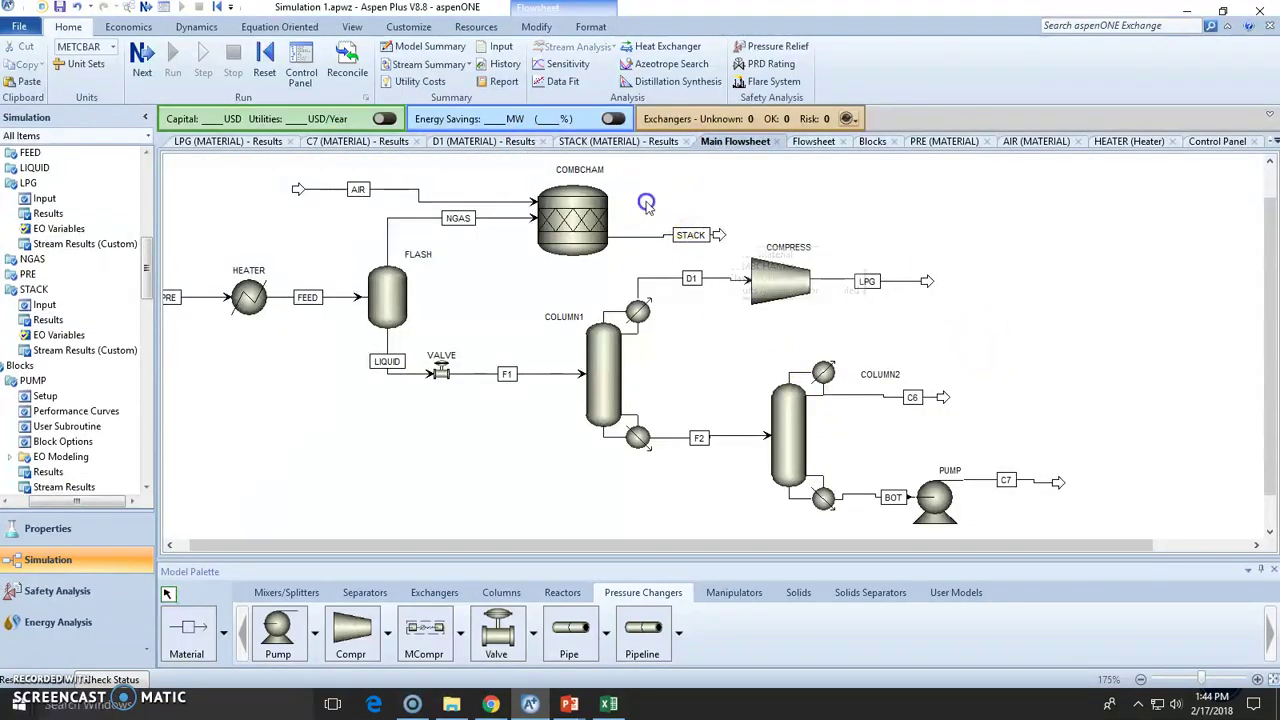
double_click(395, 188)
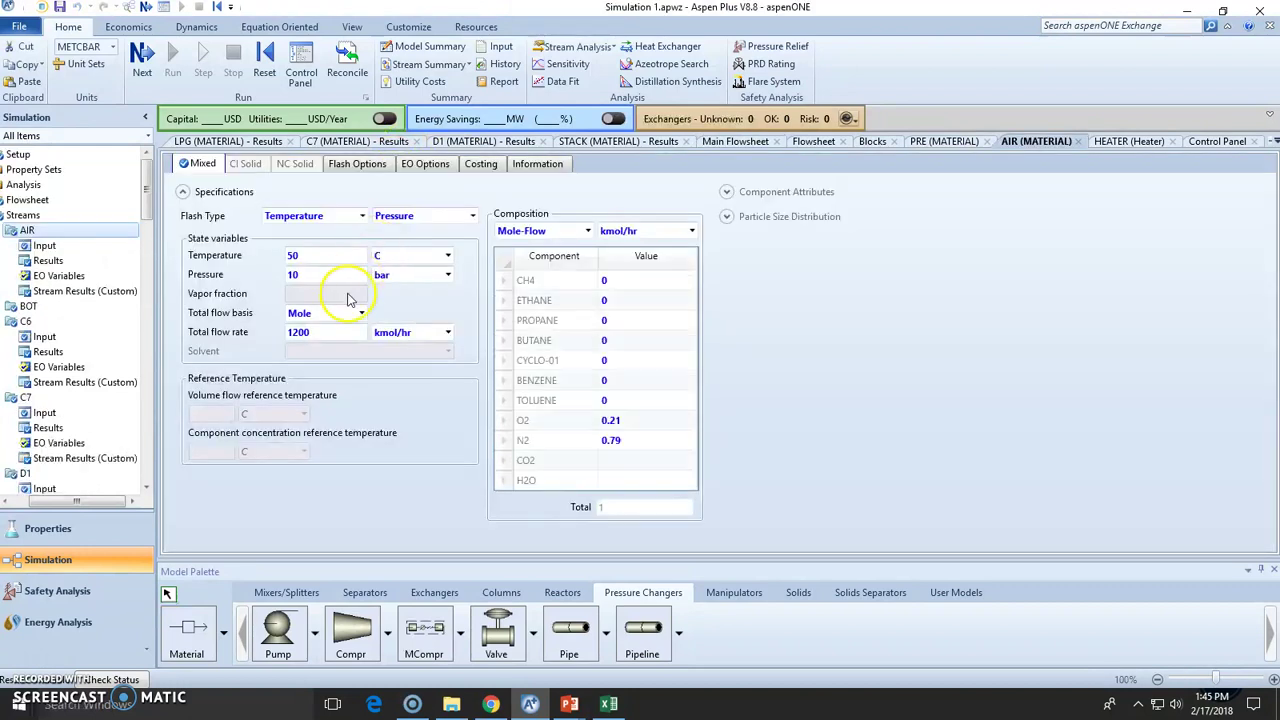
- Cycle through the LPG, C7, D1 and STACK results and return to the flowsheet
click(228, 141)
click(357, 141)
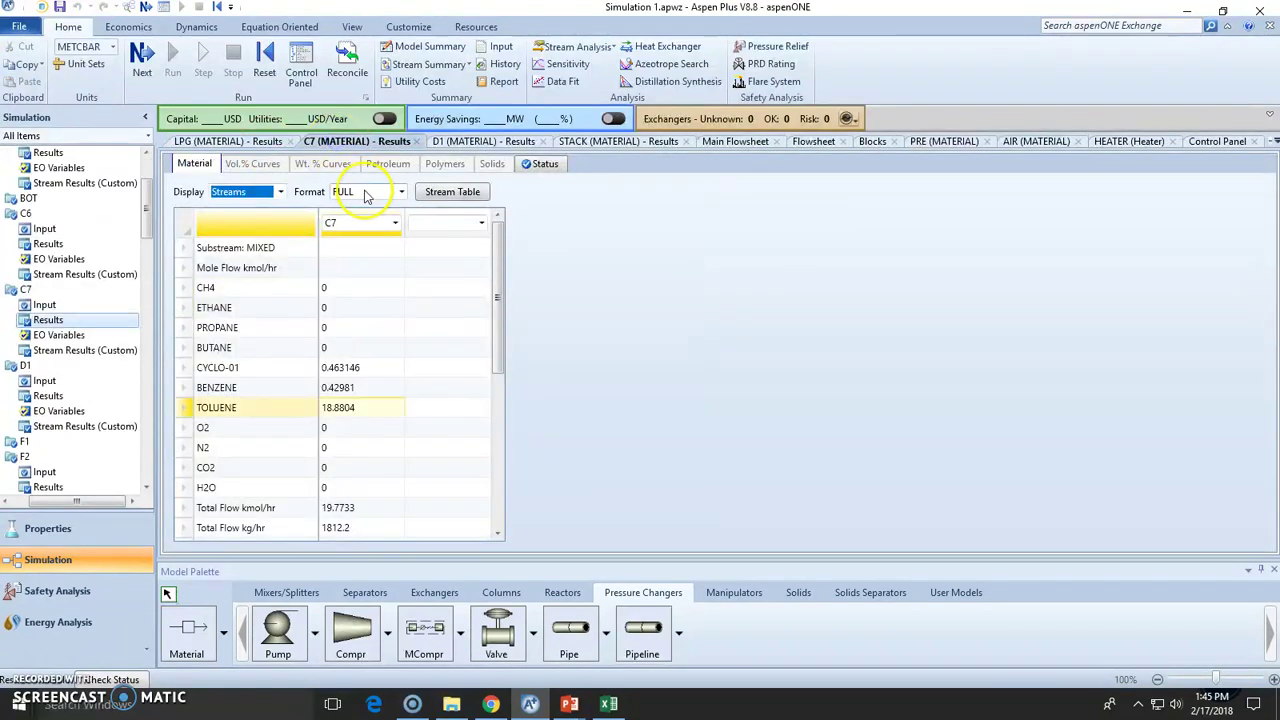
click(474, 142)
click(588, 144)
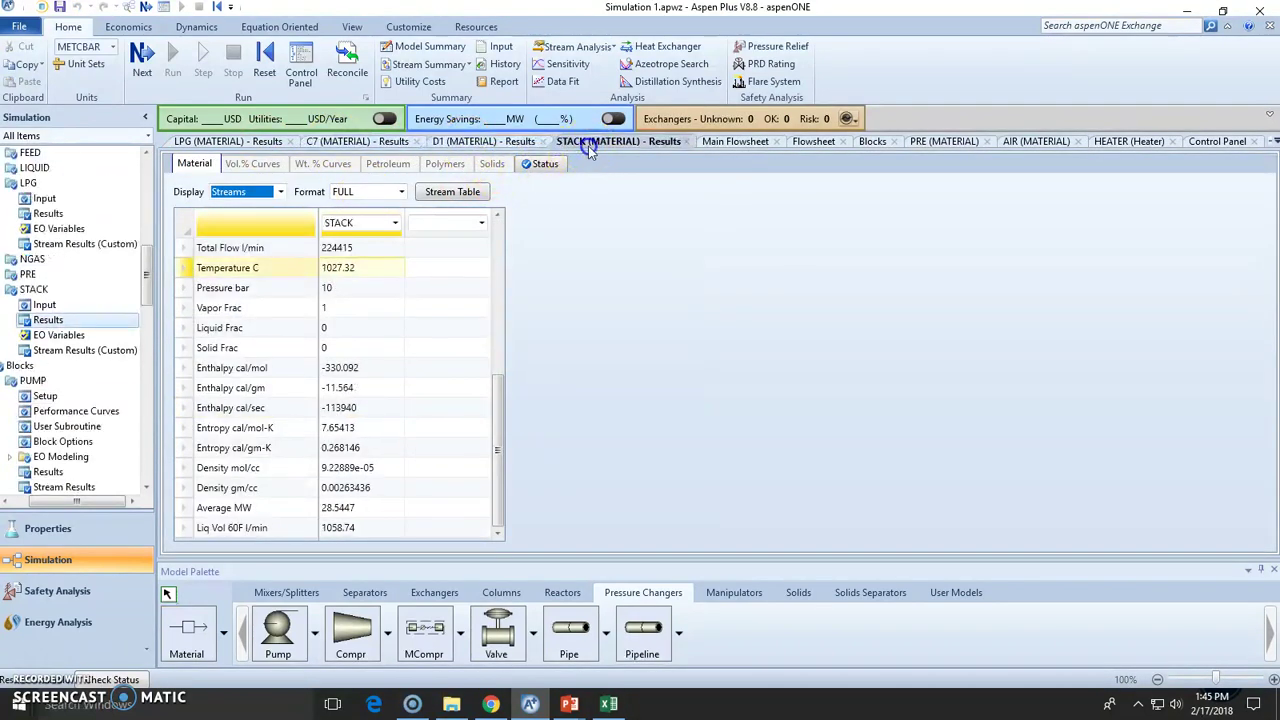
click(755, 140)
- Zoom out and box-select every block and stream on the flowsheet
scroll(980, 462, down, 1)
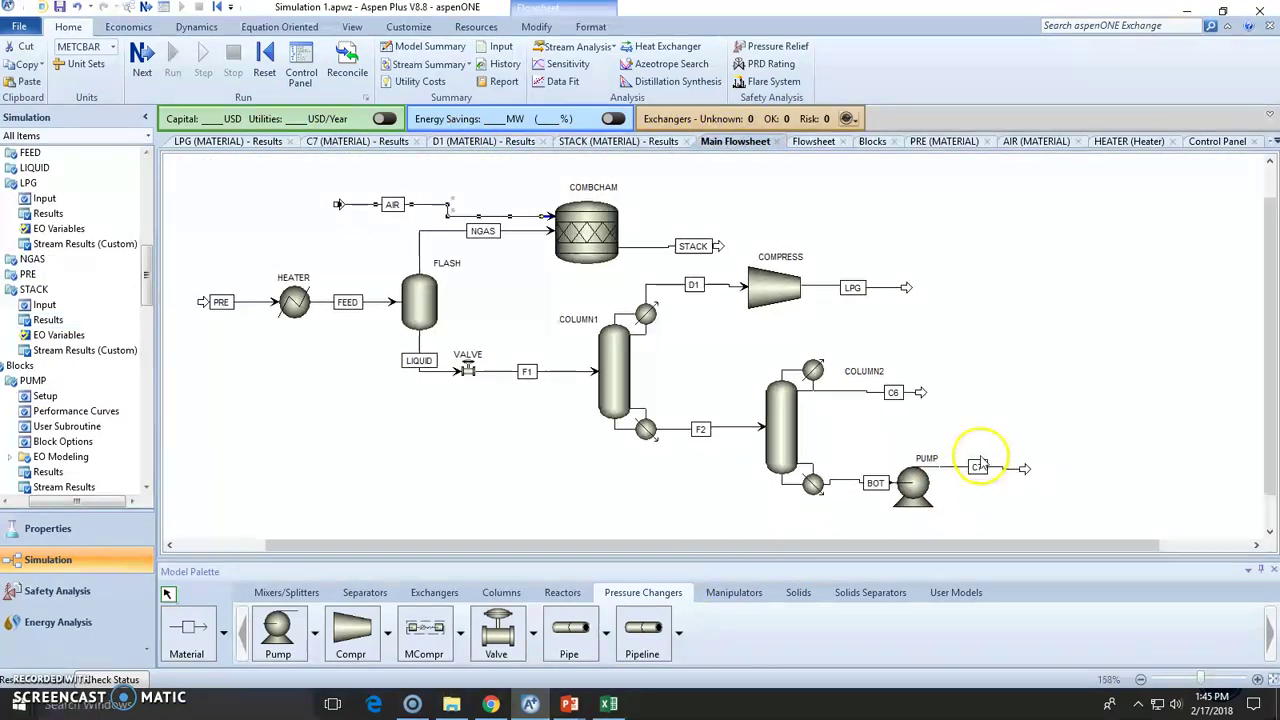
scroll(980, 462, down, 1)
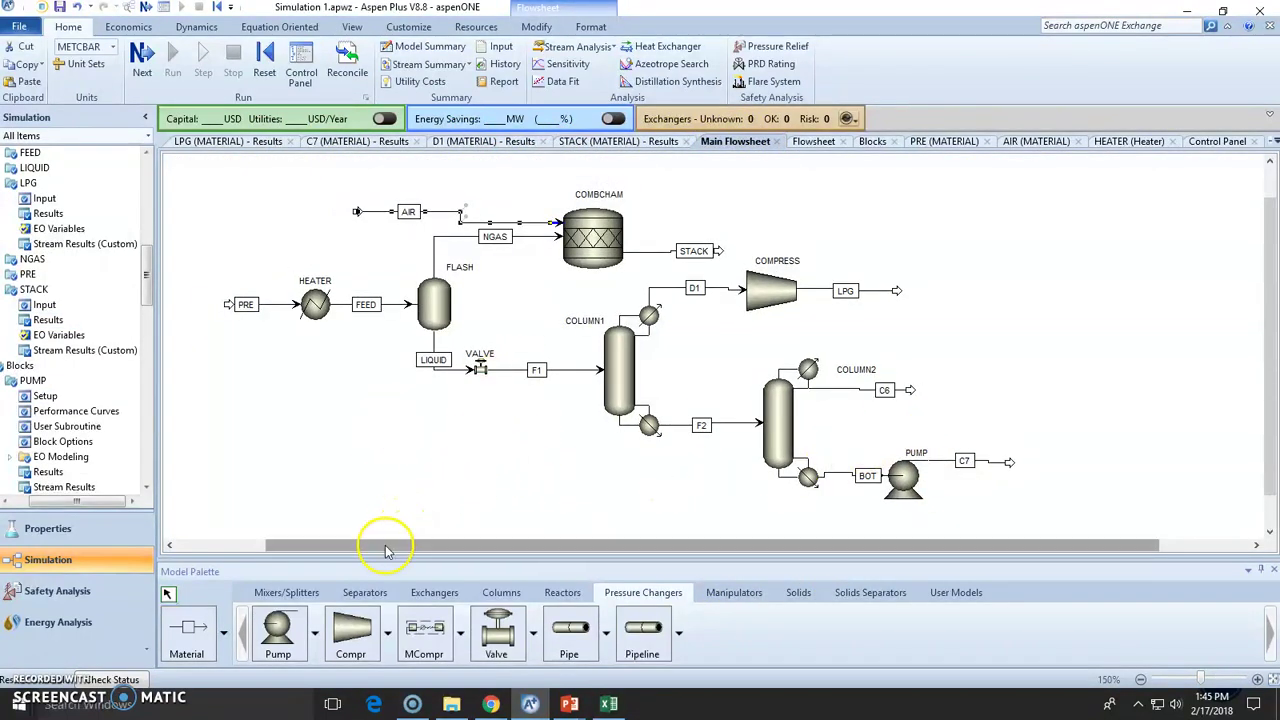
drag(105, 501, 80, 501)
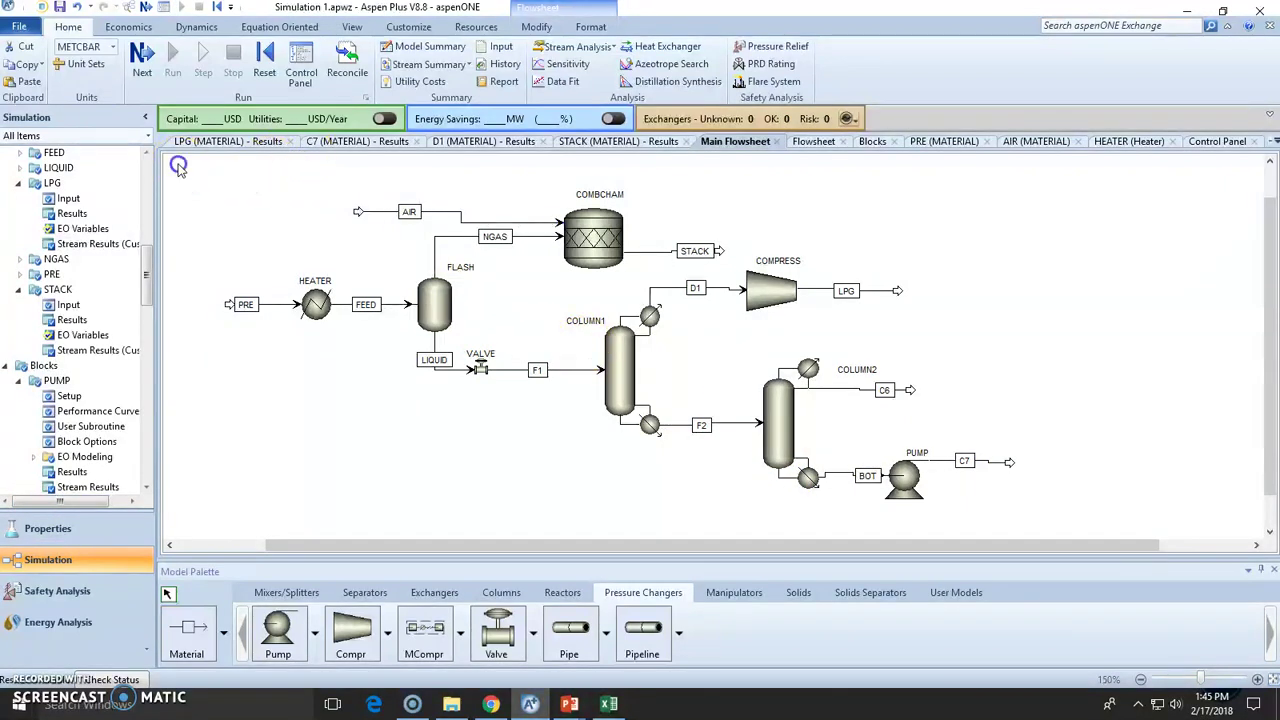
drag(178, 166, 1050, 494)
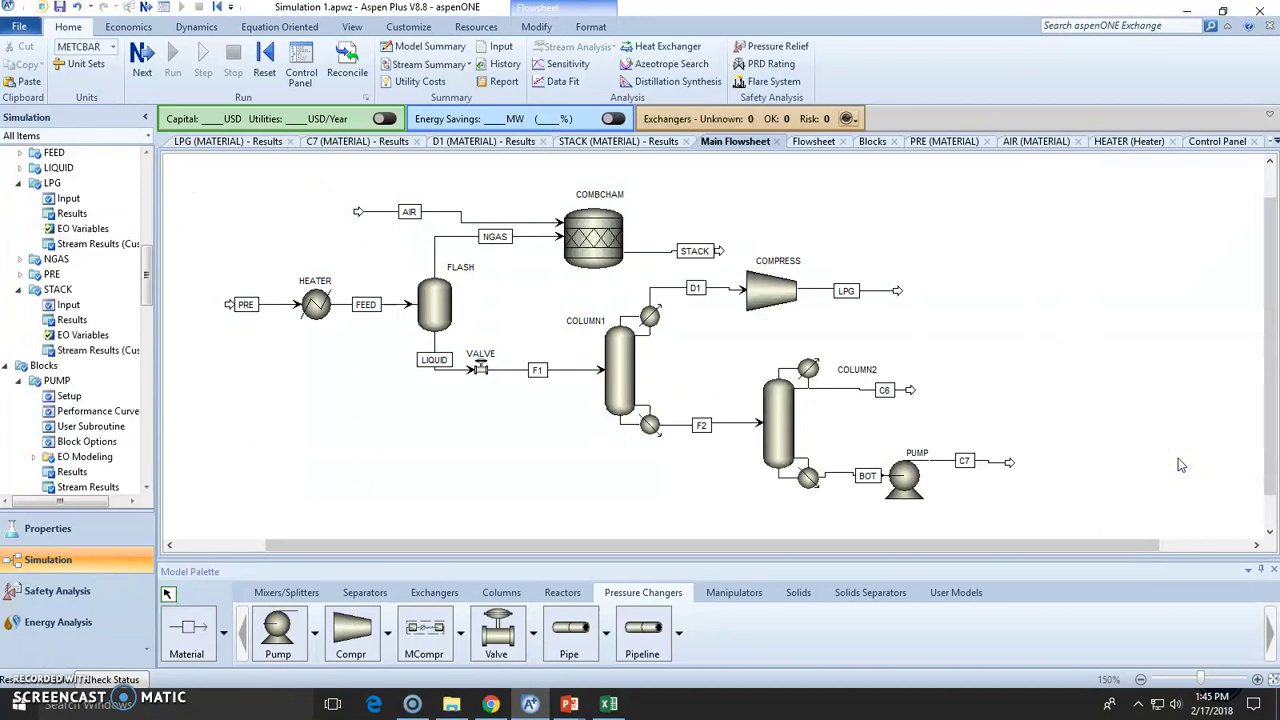
- Recheck the AIR stream inputs along with the LPG and D1 results
double_click(418, 210)
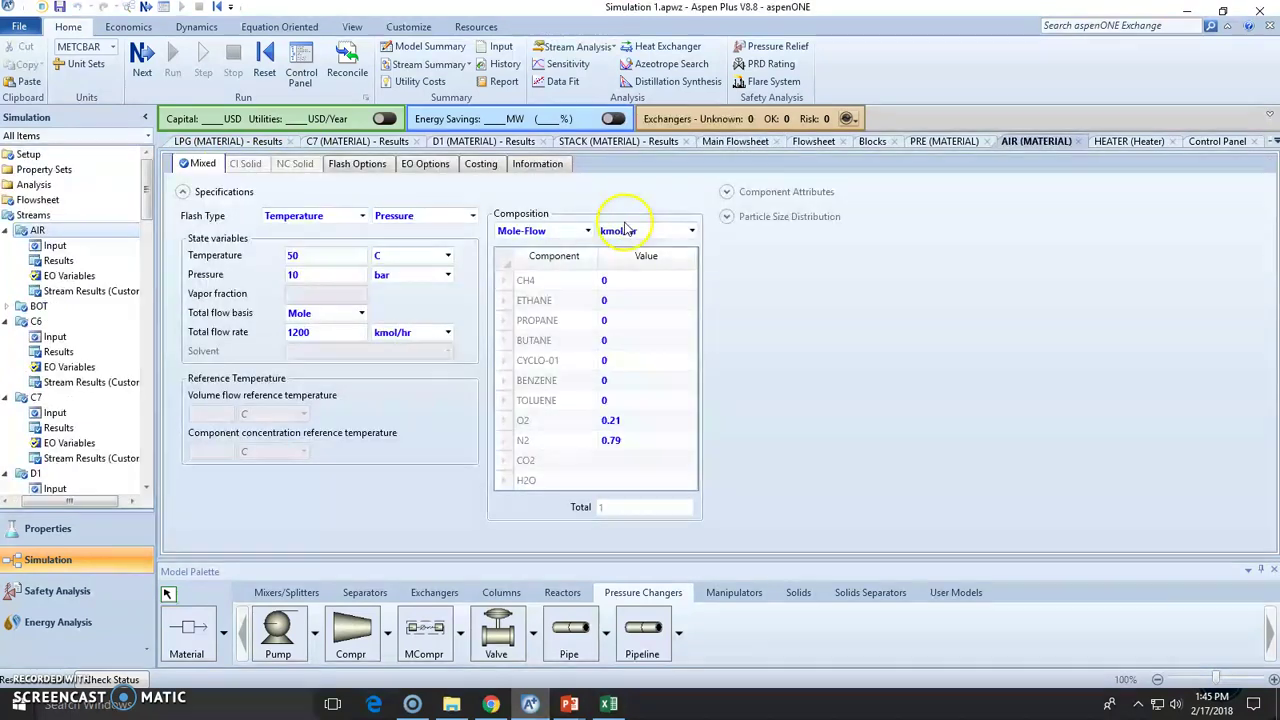
click(243, 141)
click(475, 141)
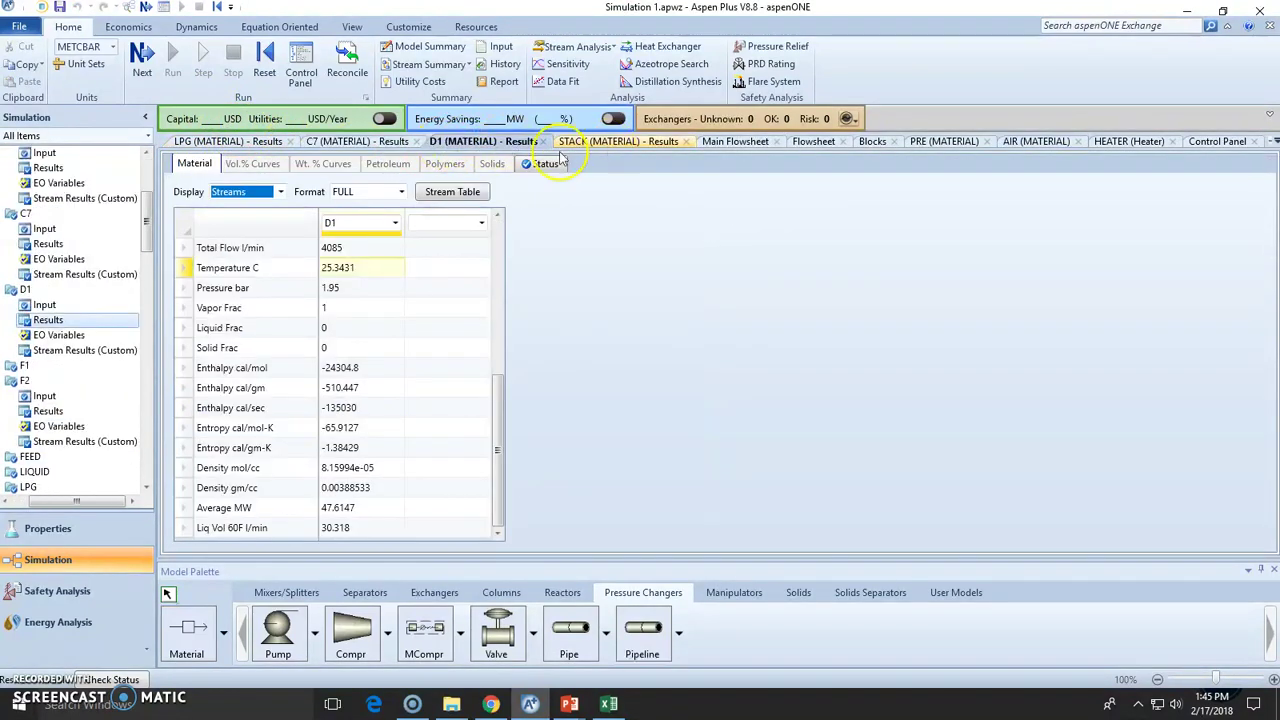
click(14, 501)
drag(146, 222, 144, 470)
- Select the whole Results Summary Streams (Custom) table, then switch to Excel's compound mol-frac sheet
click(66, 372)
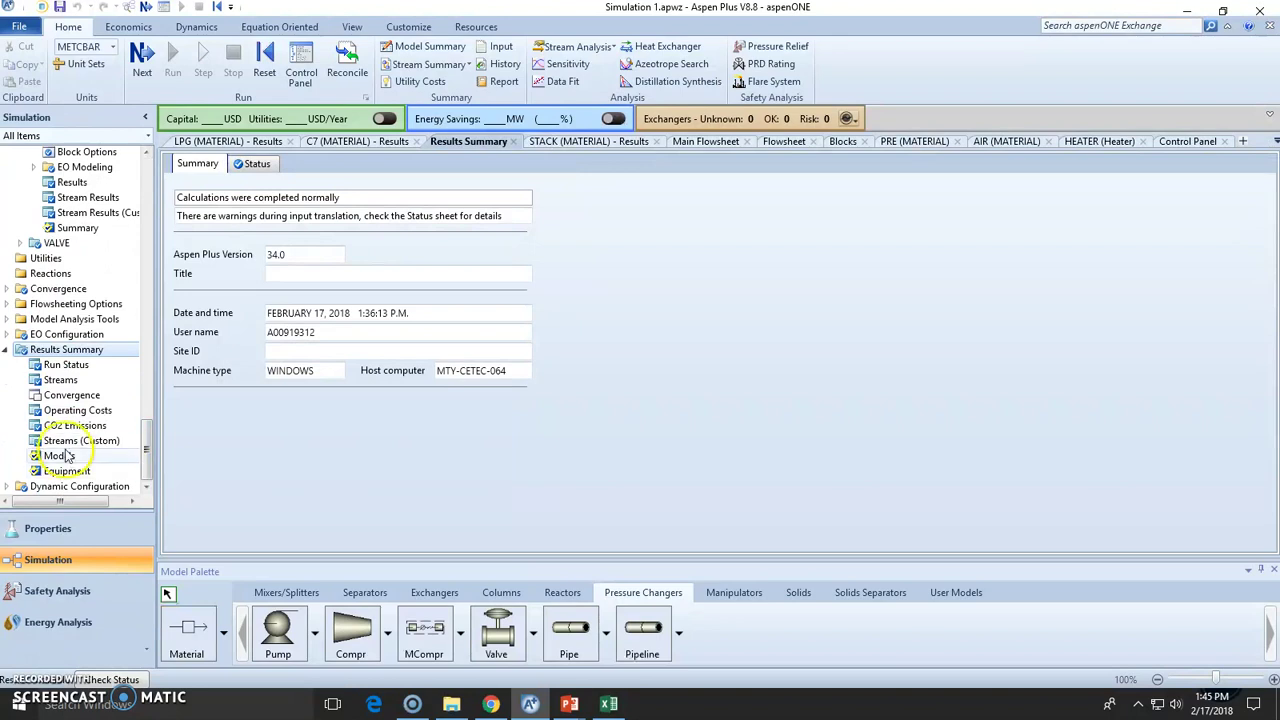
click(95, 441)
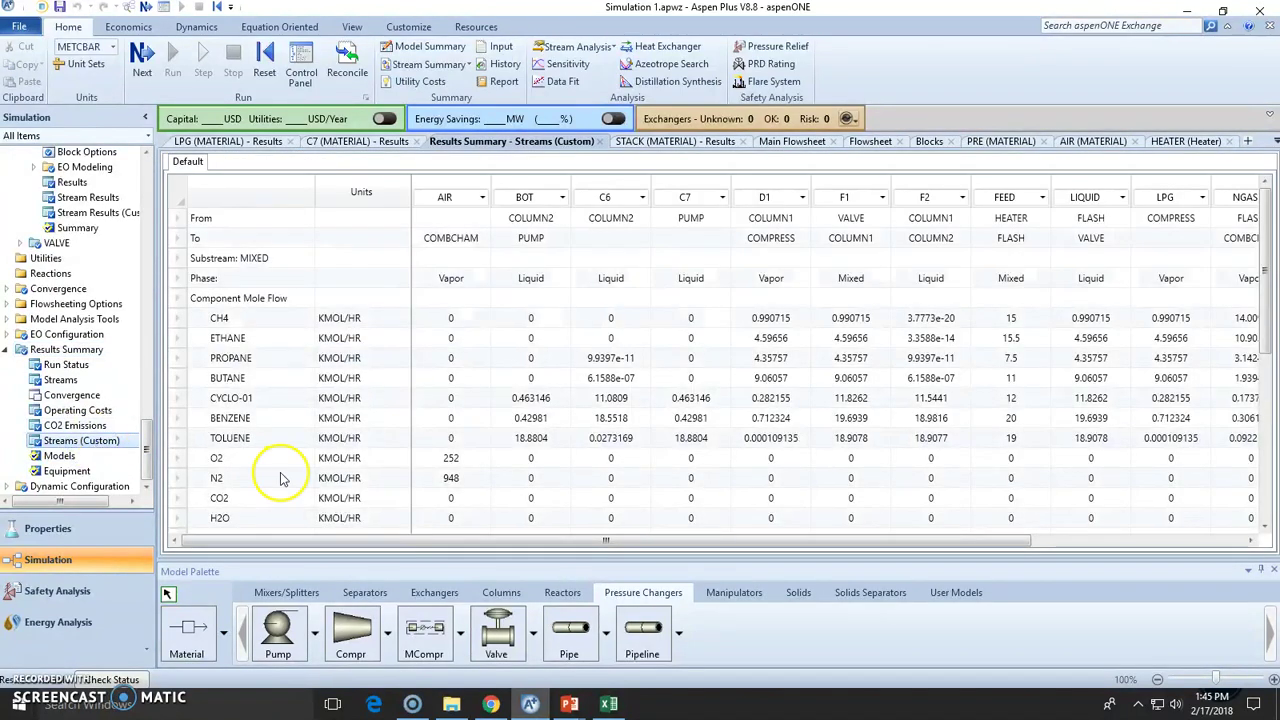
click(175, 195)
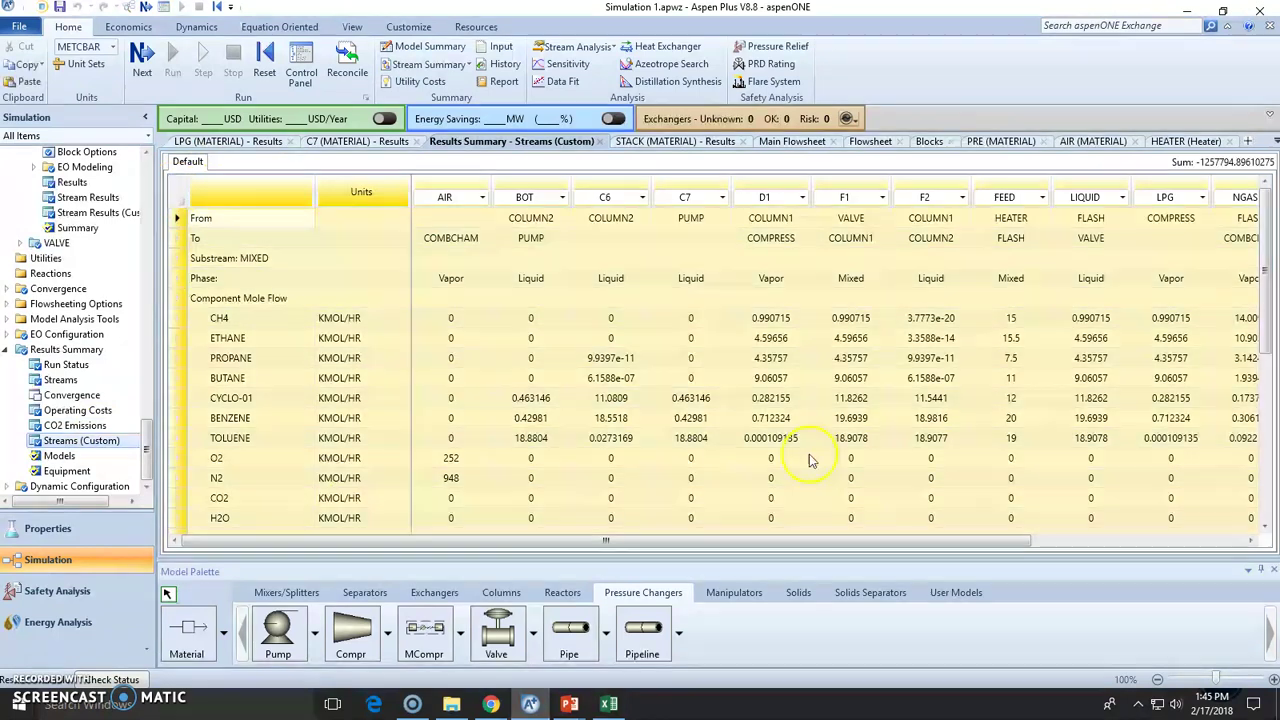
click(609, 703)
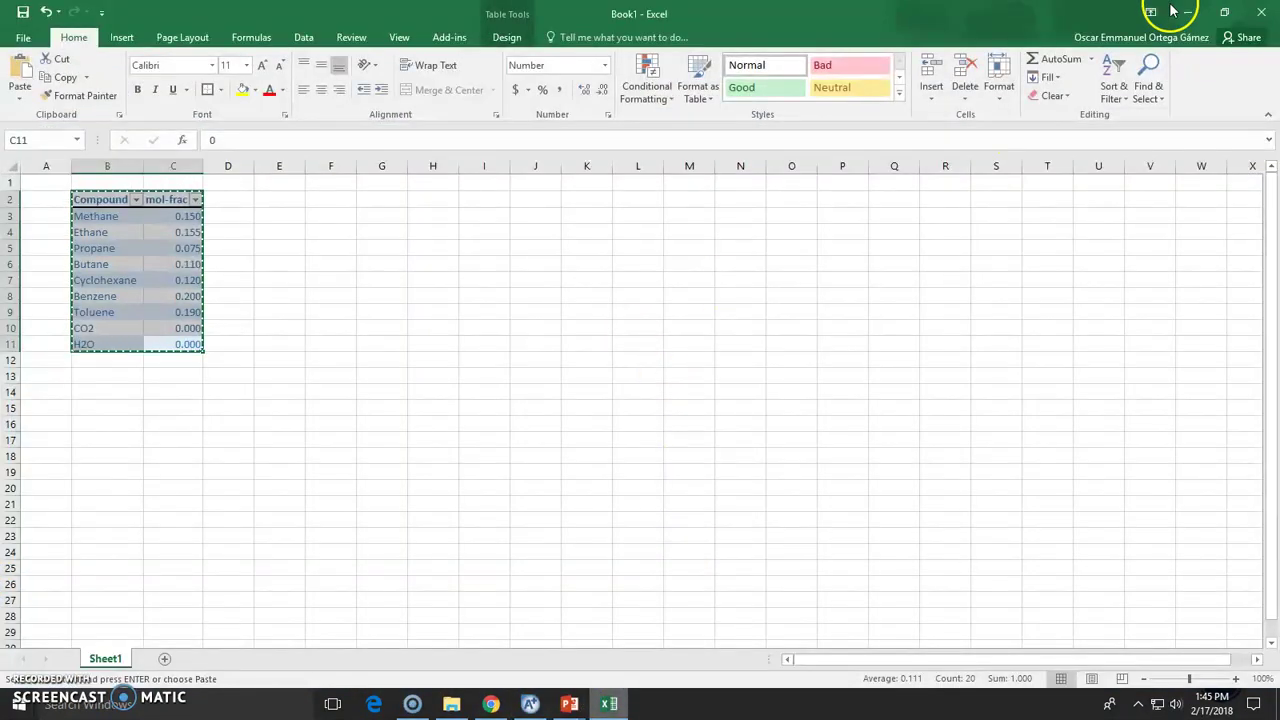